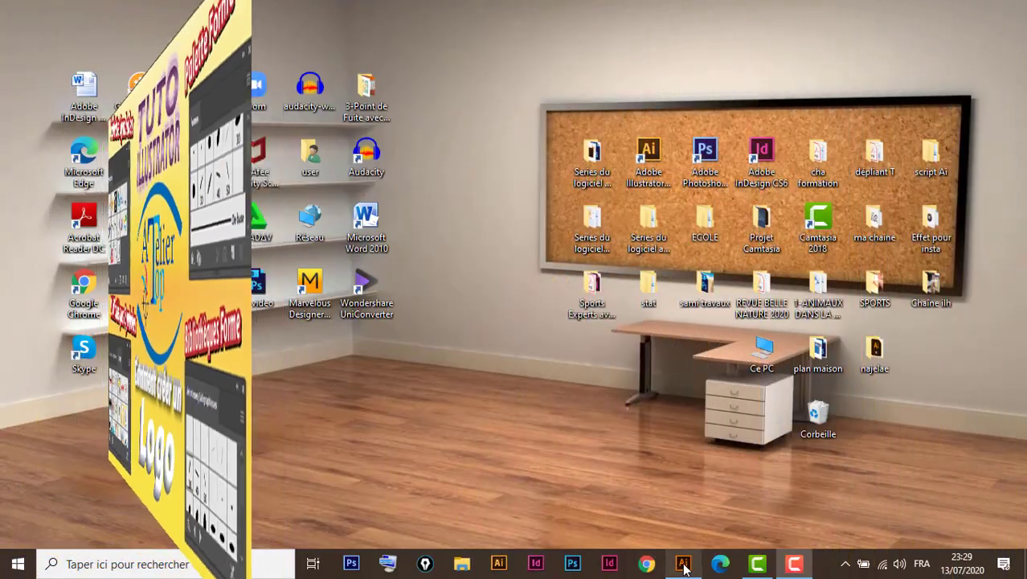
Step: Switch to Adobe Illustrator and look over the complete Atelier Top logo in Création de Logo.pdf
left_click(684, 565)
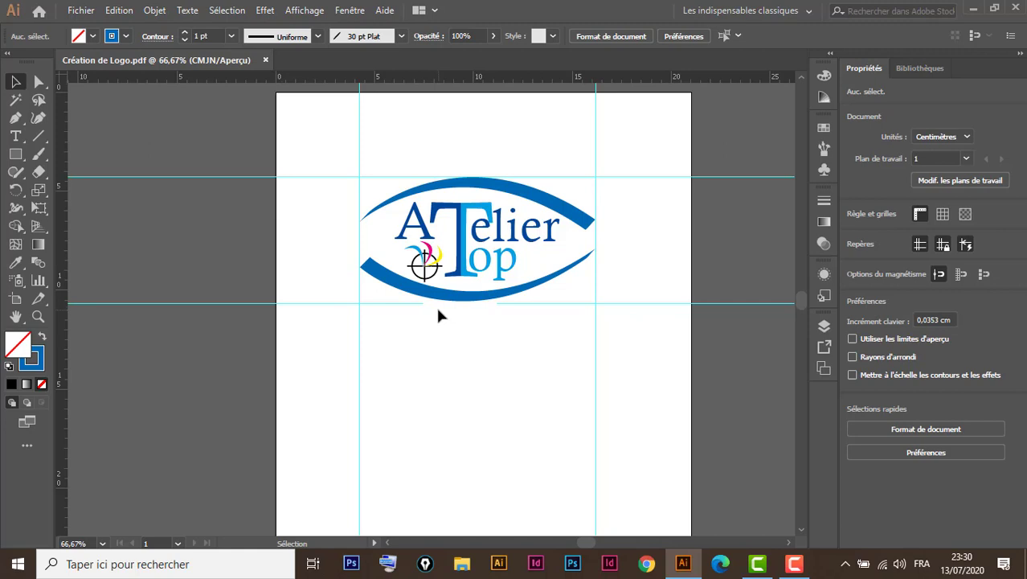
scroll(534, 377, "down", 1)
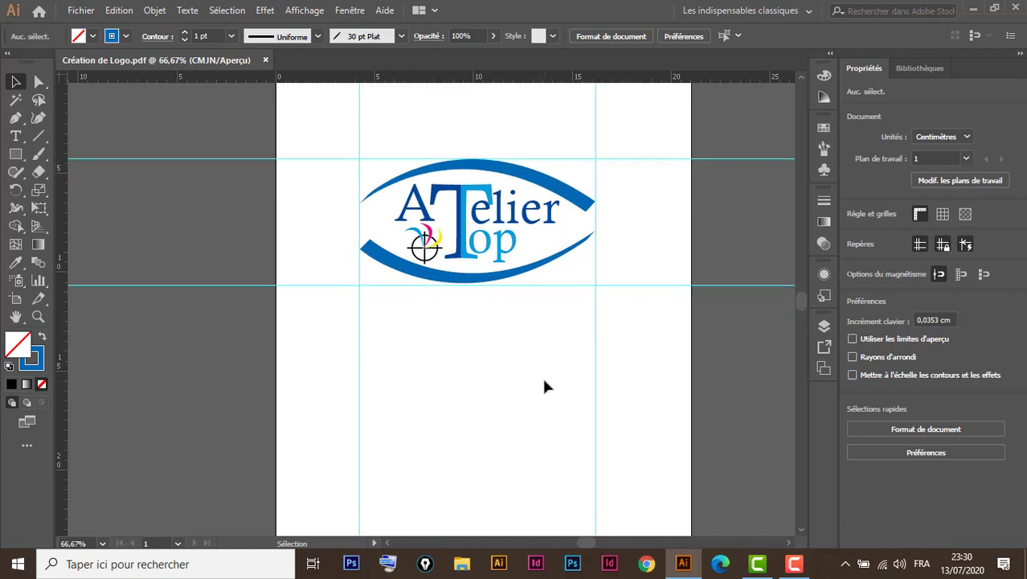
scroll(542, 376, "up", 2)
left_click_drag(647, 189, 331, 450)
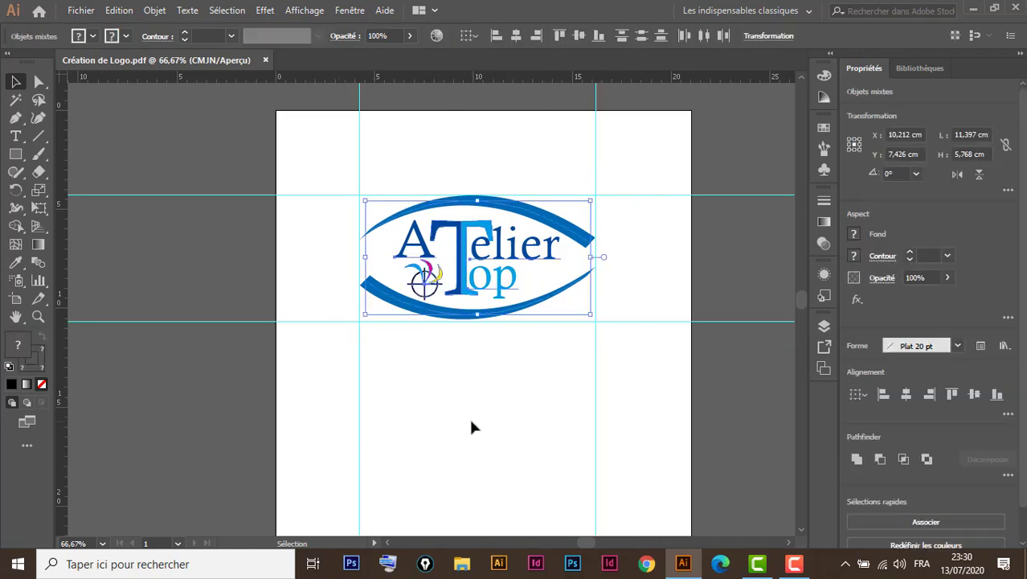
left_click(518, 415)
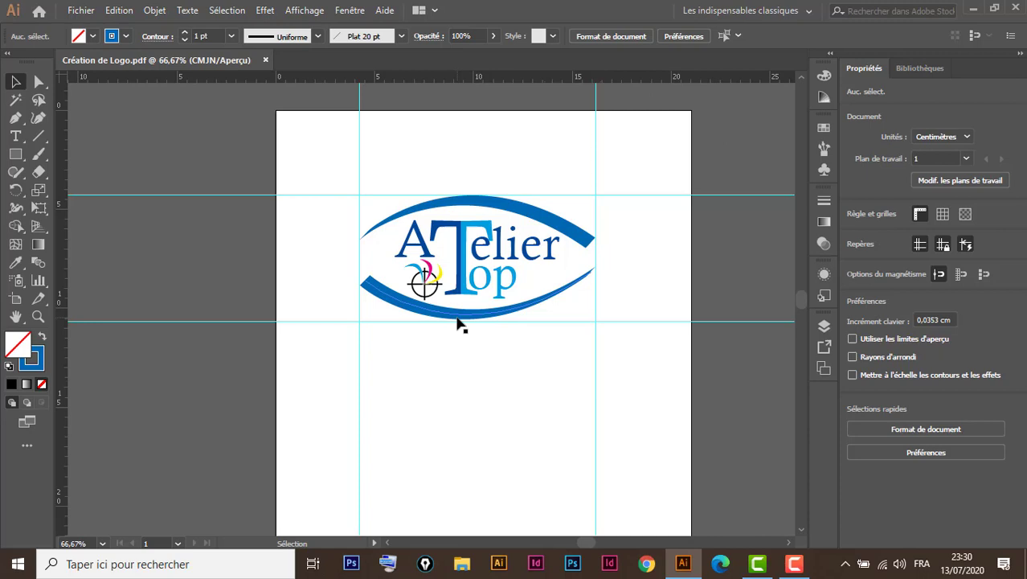
Step: Pull the logo apart by moving both arcs, the texts "elier" and "op", the T halves, the A and the magenta swoosh
left_click_drag(458, 323, 460, 392)
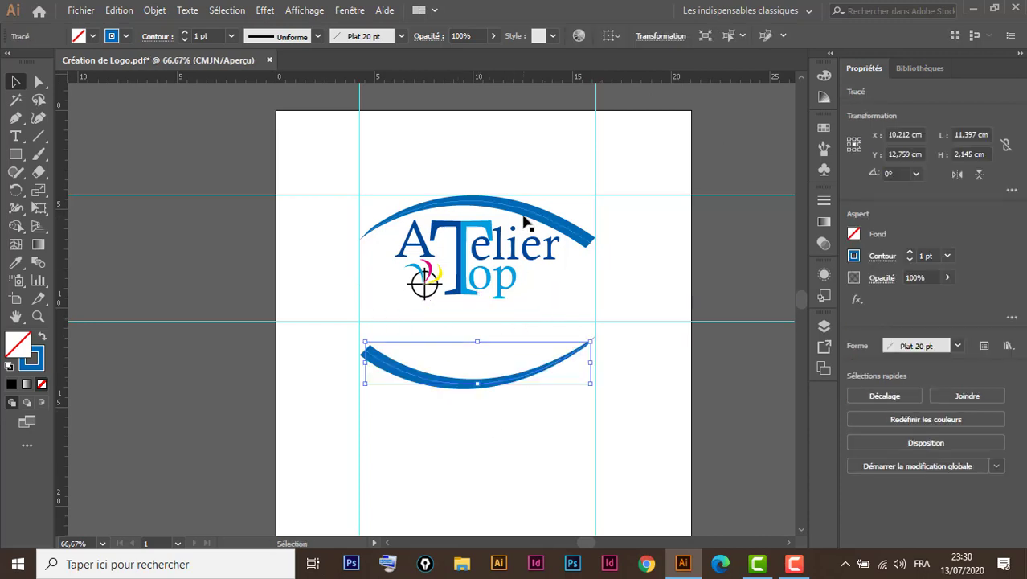
left_click_drag(524, 221, 540, 158)
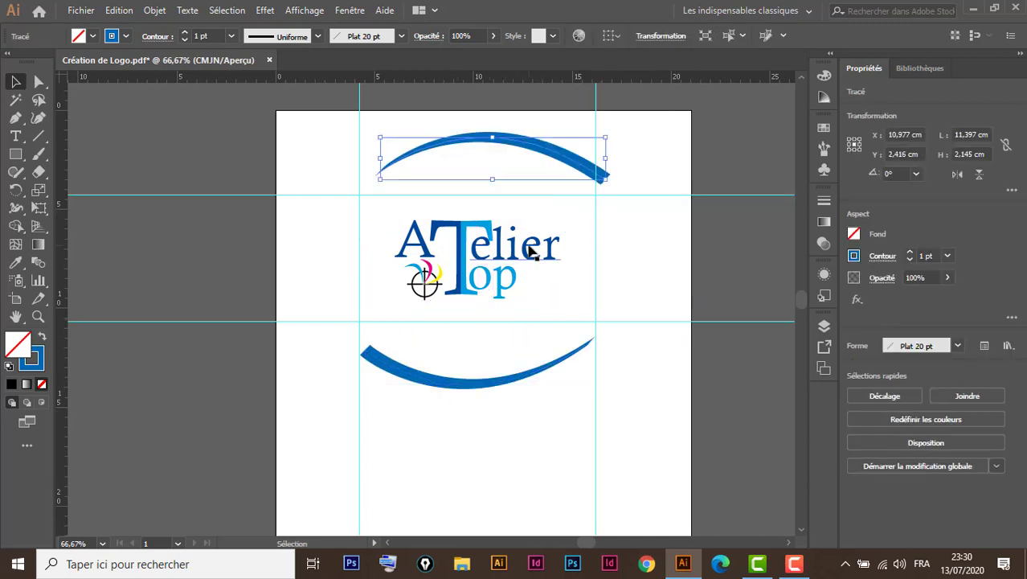
left_click_drag(531, 252, 613, 250)
left_click_drag(509, 287, 620, 319)
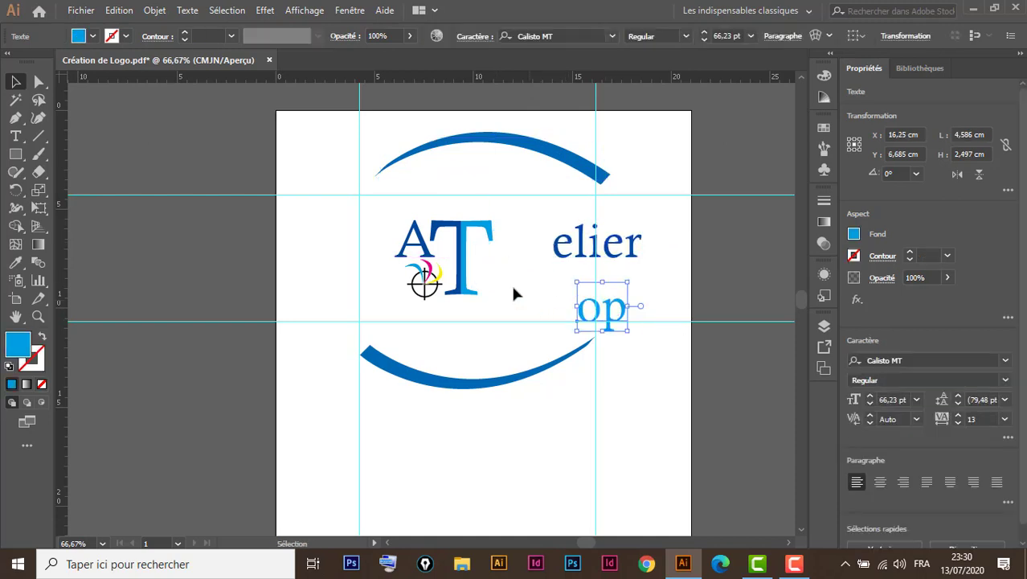
left_click_drag(458, 227, 521, 208)
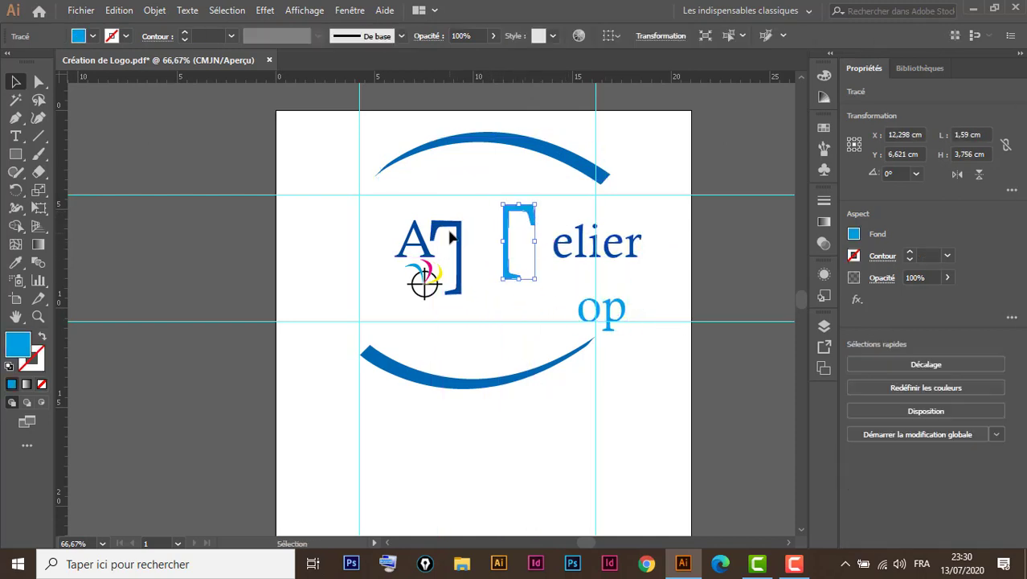
left_click_drag(452, 236, 451, 191)
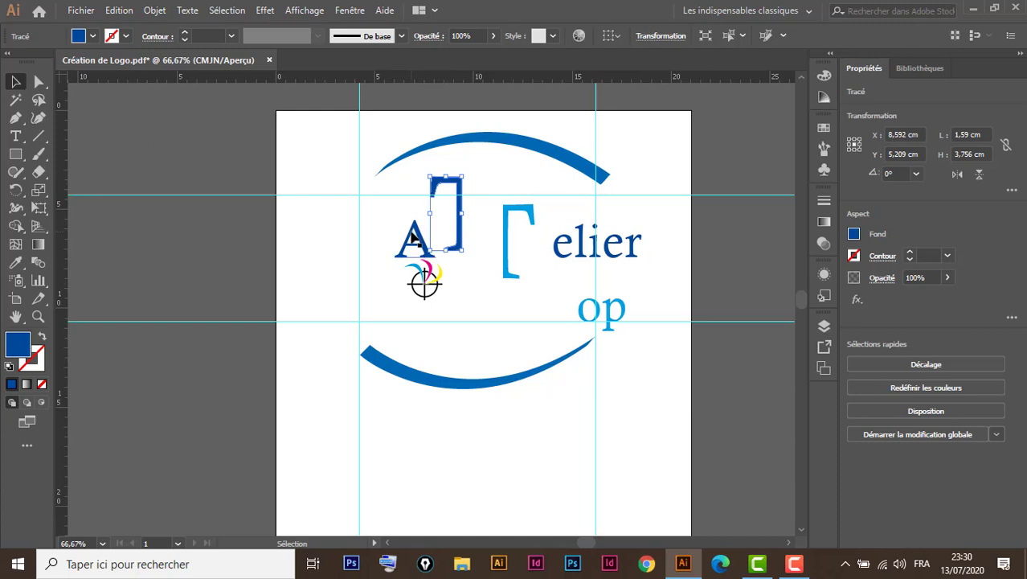
left_click_drag(413, 235, 385, 198)
left_click_drag(406, 264, 384, 252)
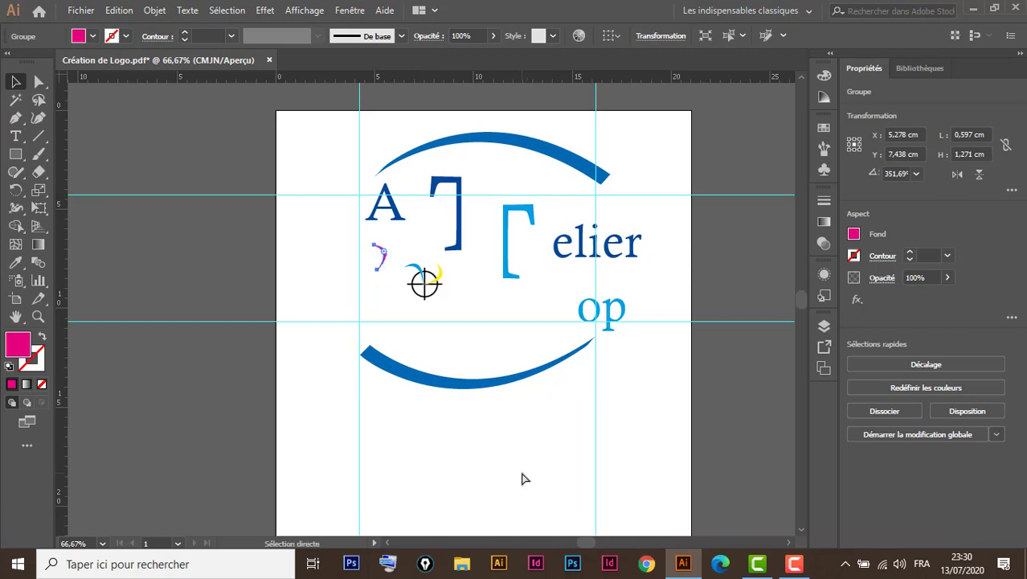
Step: Undo all the moves of the logo's separate pieces
key("ctrl+z")
key("ctrl+z")
key("ctrl+z")
key("ctrl+z")
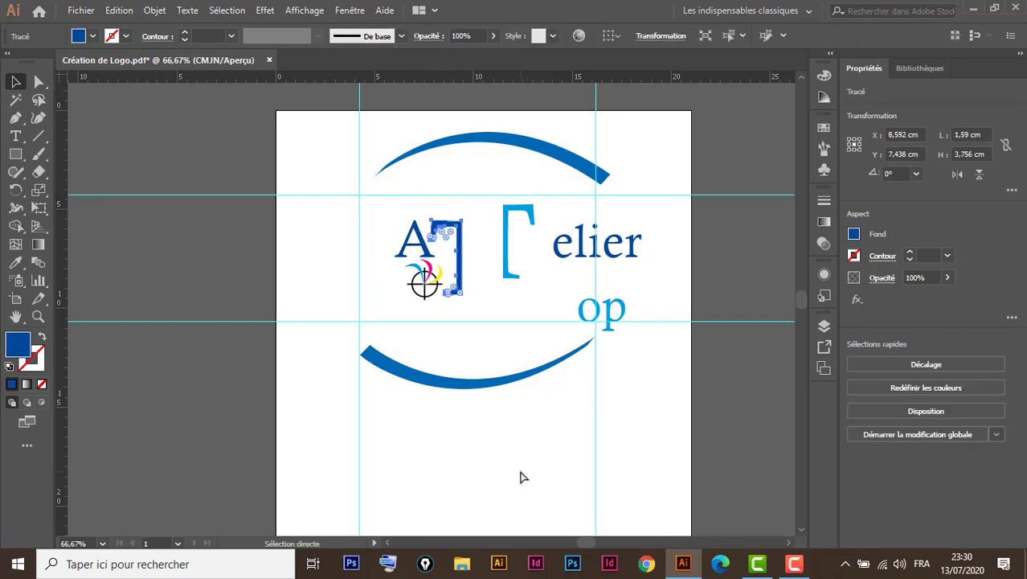
key("ctrl+z")
key("ctrl+z")
key("ctrl+z")
key("ctrl+z")
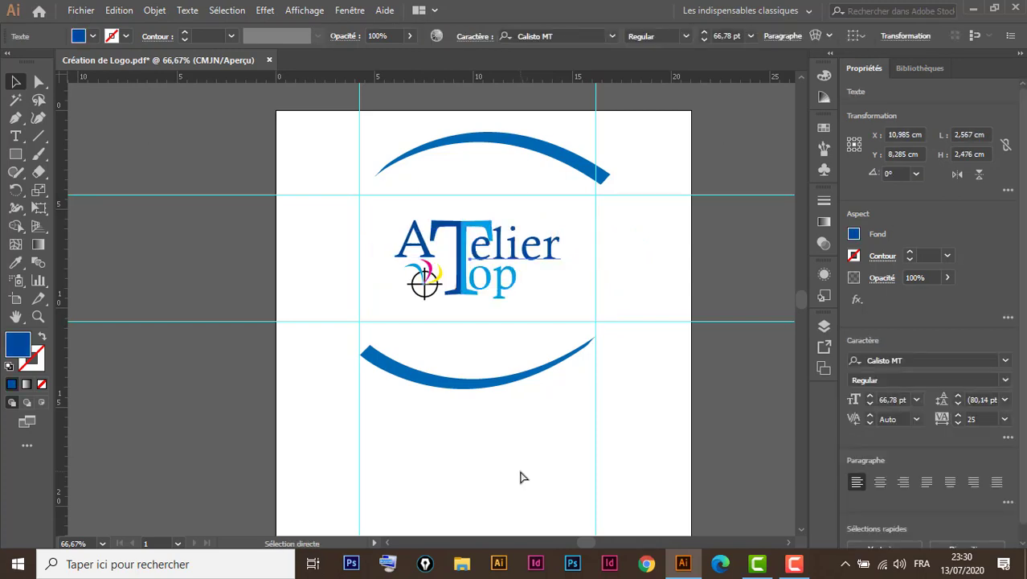
key("ctrl+z")
key("ctrl+z")
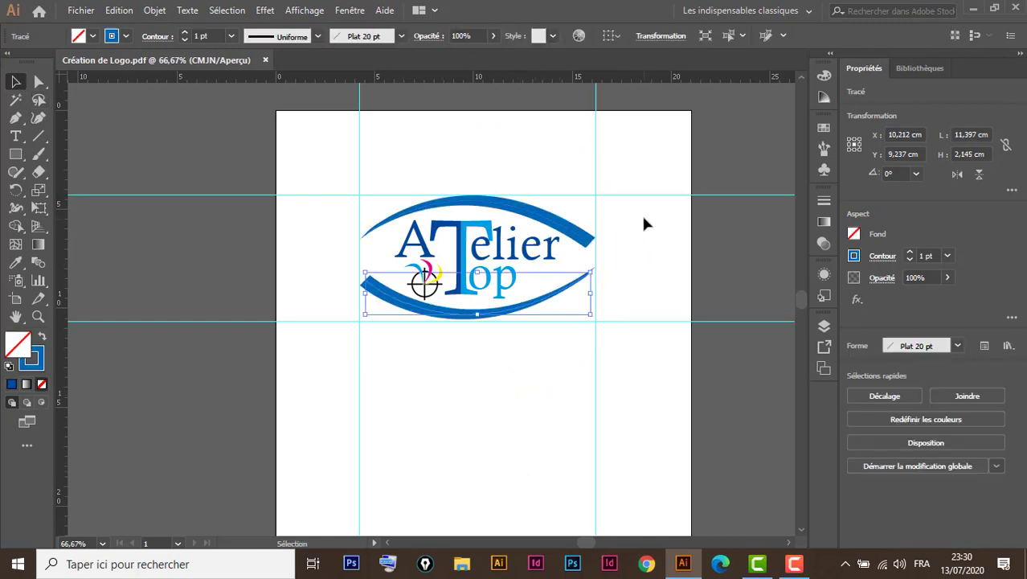
Step: Select the whole logo, both arcs included, and lock it
left_click_drag(641, 193, 322, 347)
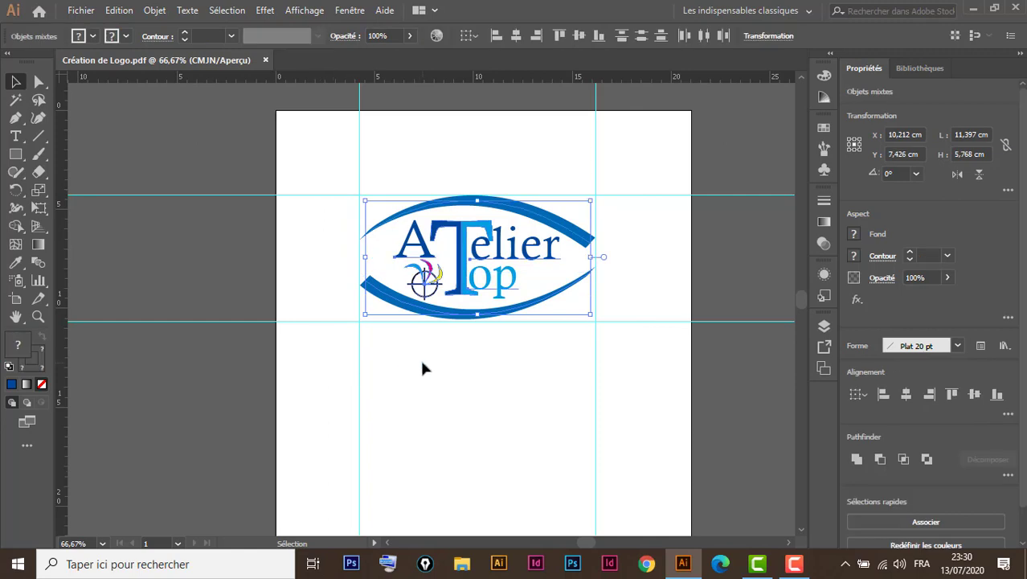
key("ctrl+KP_2")
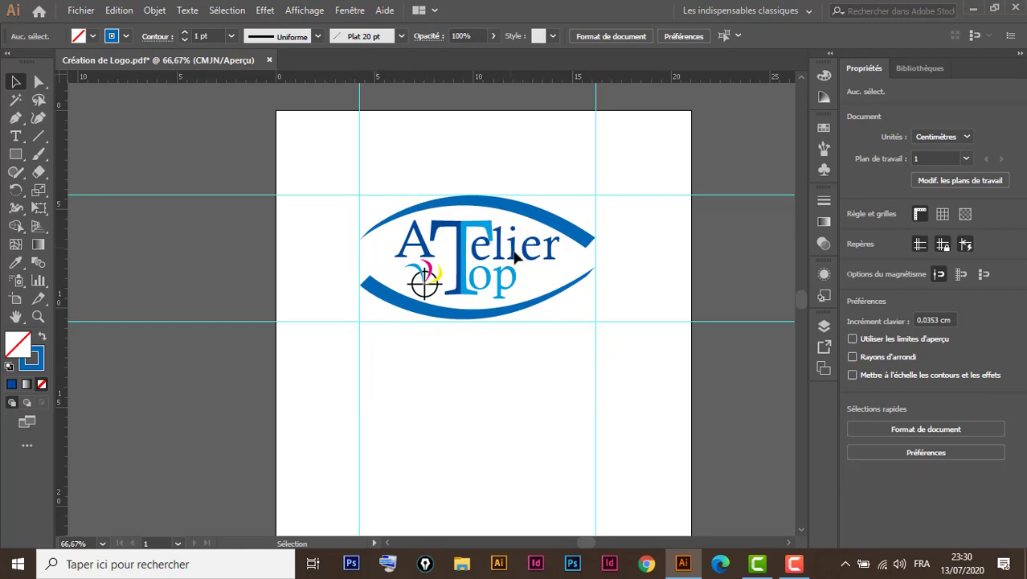
Step: Trace the logo's upper arc with the Pen tool as a closed outline about 11.7 cm wide and 2.5 cm high
left_click(487, 259, "ctrl")
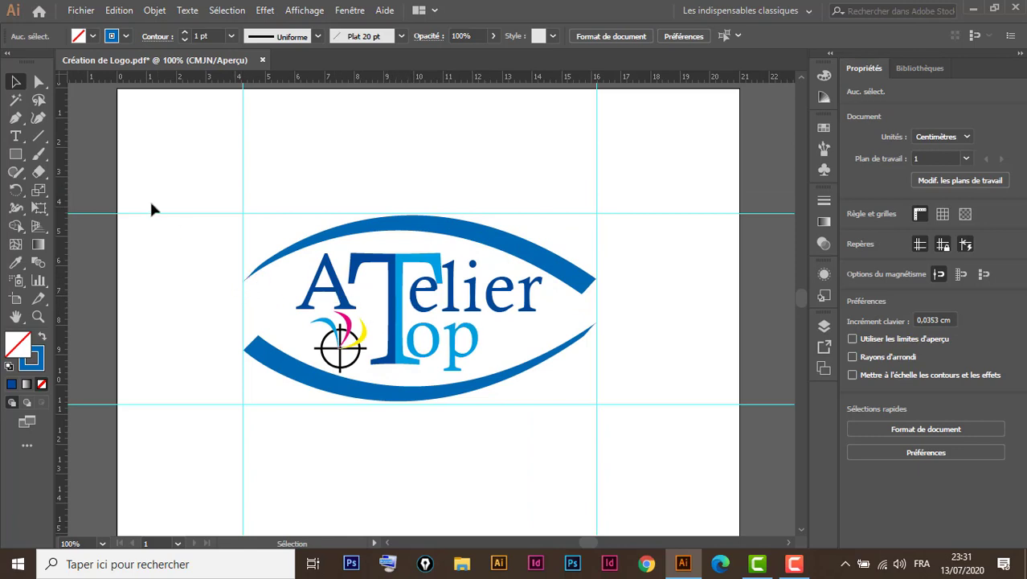
left_click(16, 117)
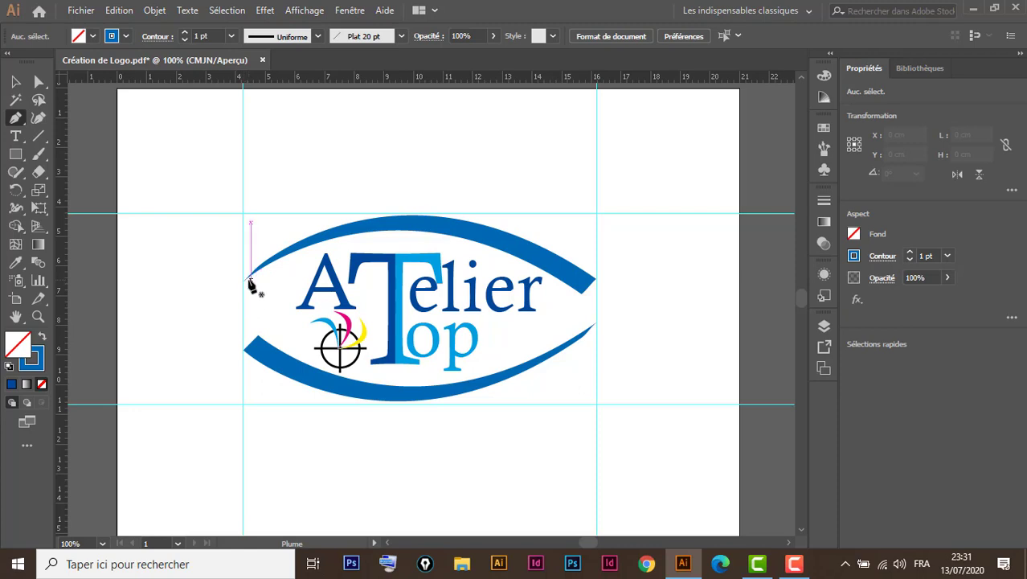
left_click(244, 278)
left_click_drag(594, 278, 717, 416)
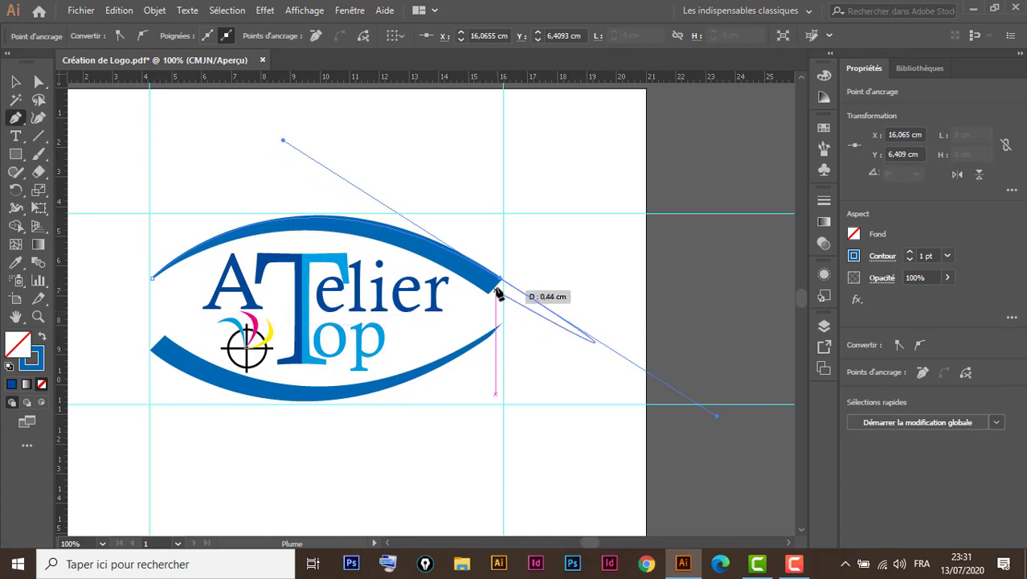
left_click(500, 283)
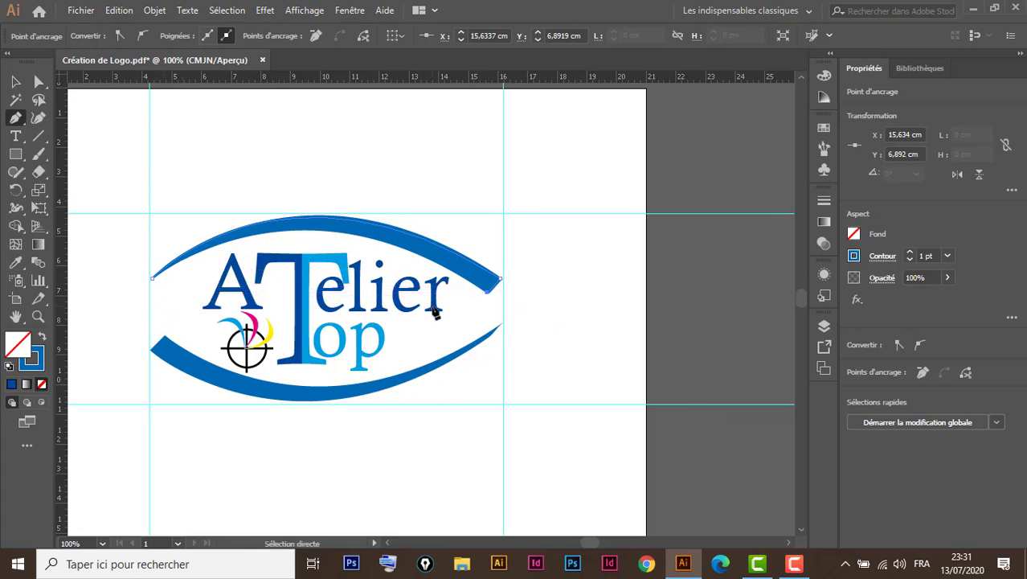
key("ctrl+minus")
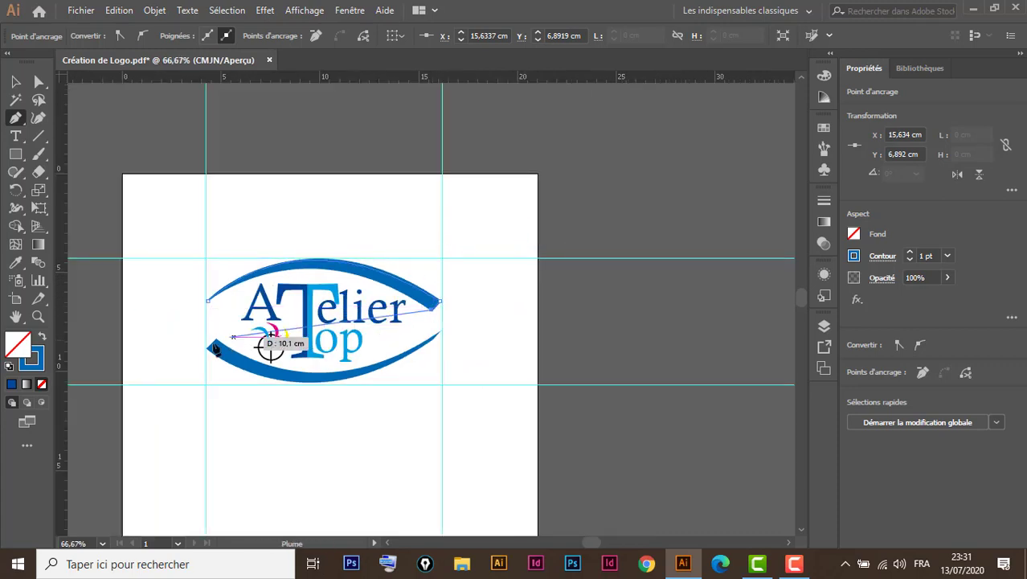
left_click_drag(208, 301, 100, 378)
Step: Move the traced arc outline below the logo and swap its fill and stroke to give it a blue fill without stroke
left_click(16, 84)
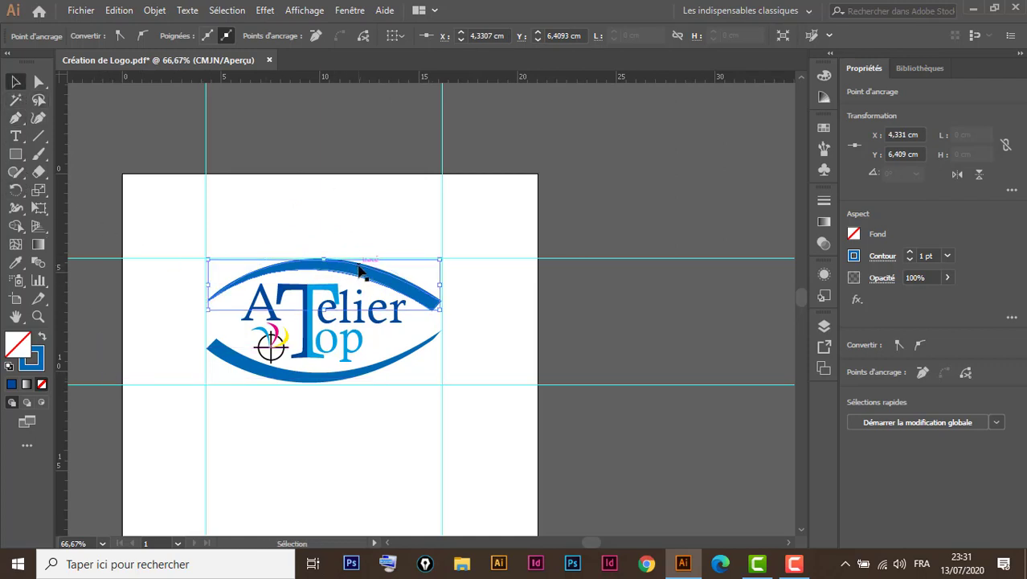
left_click_drag(360, 268, 353, 429)
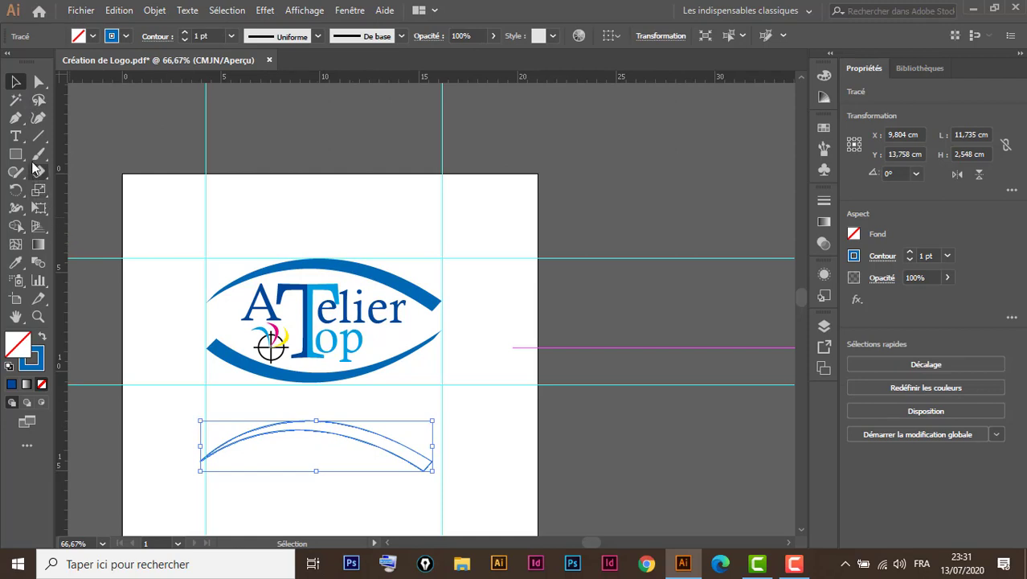
left_click(15, 262)
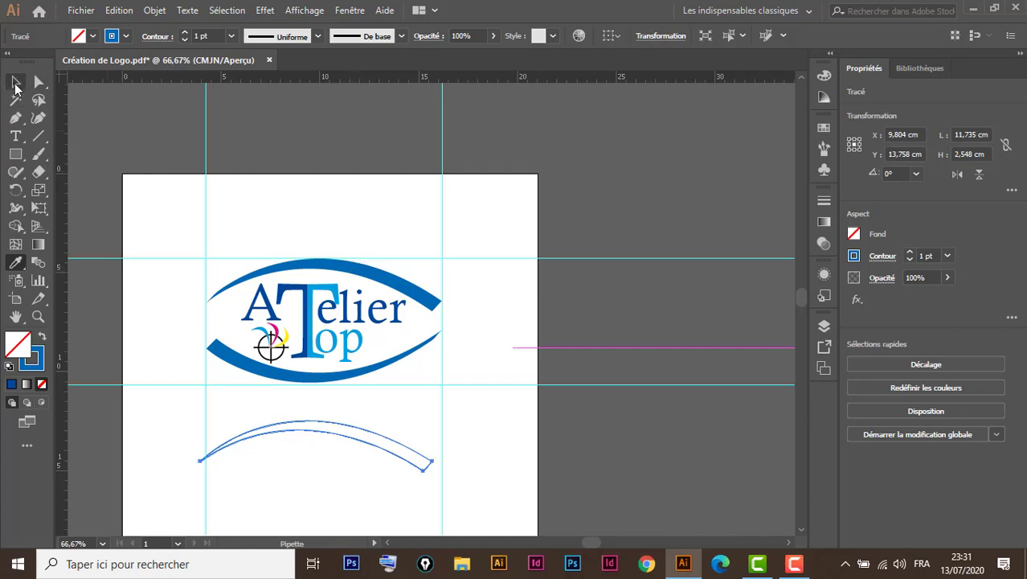
left_click(16, 83)
left_click(42, 337)
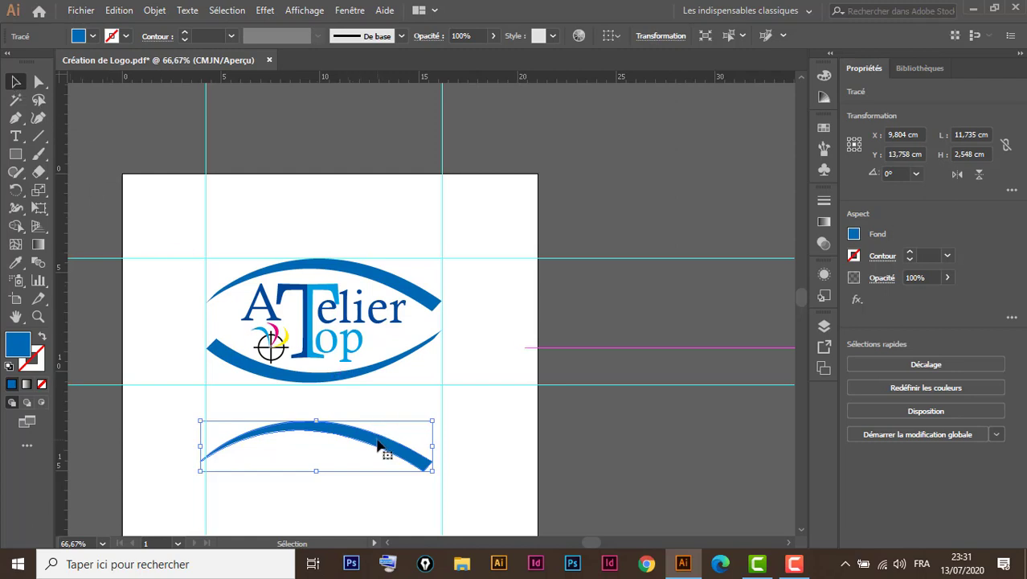
Step: Delete the filled arc shape below the logo
left_click_drag(396, 424, 482, 379)
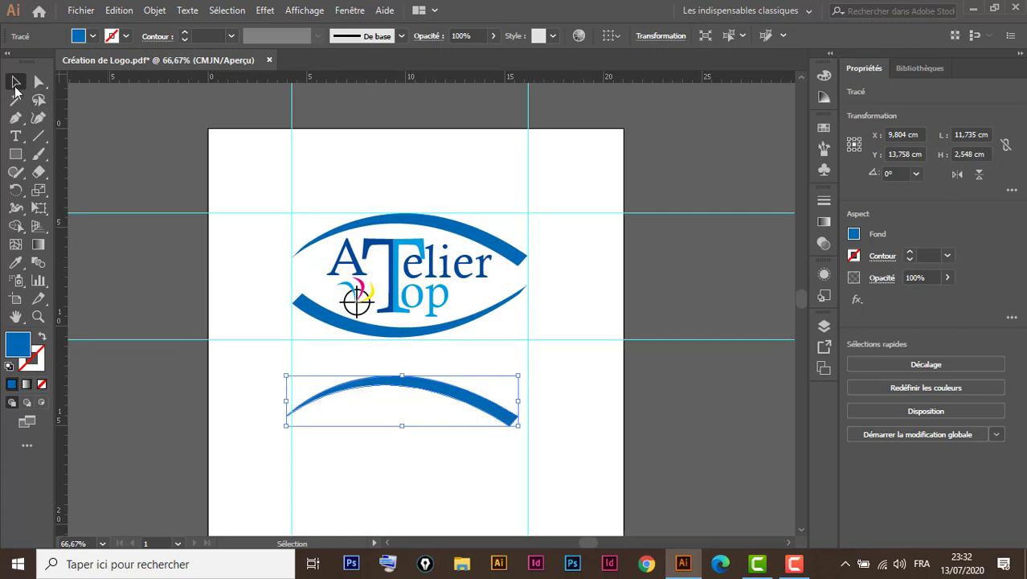
left_click_drag(566, 379, 446, 453)
key("Delete")
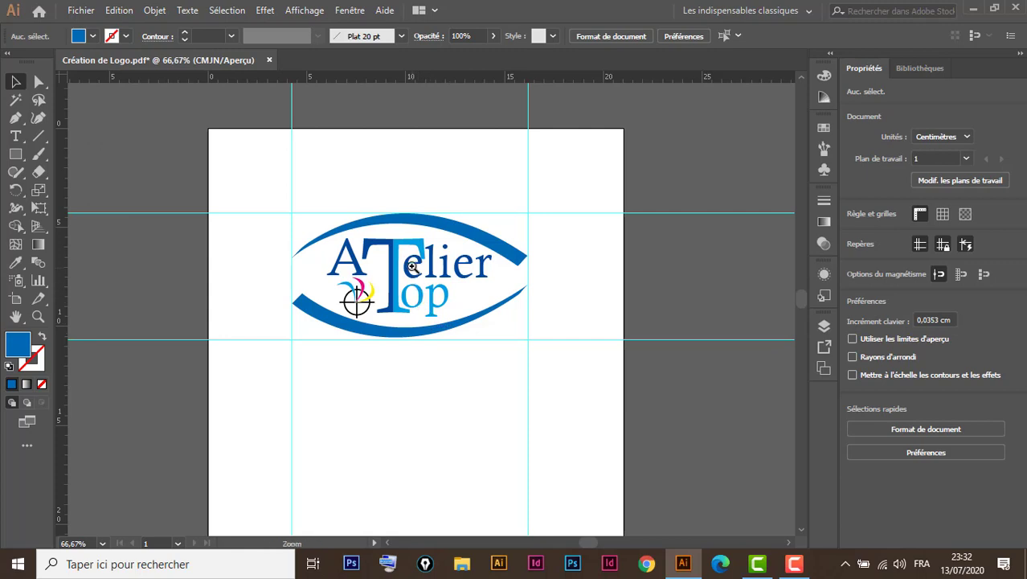
Step: Draw an open curve about 11.7 cm wide along the middle of the upper arc, with a 1 pt blue stroke and no fill
key("ctrl+1")
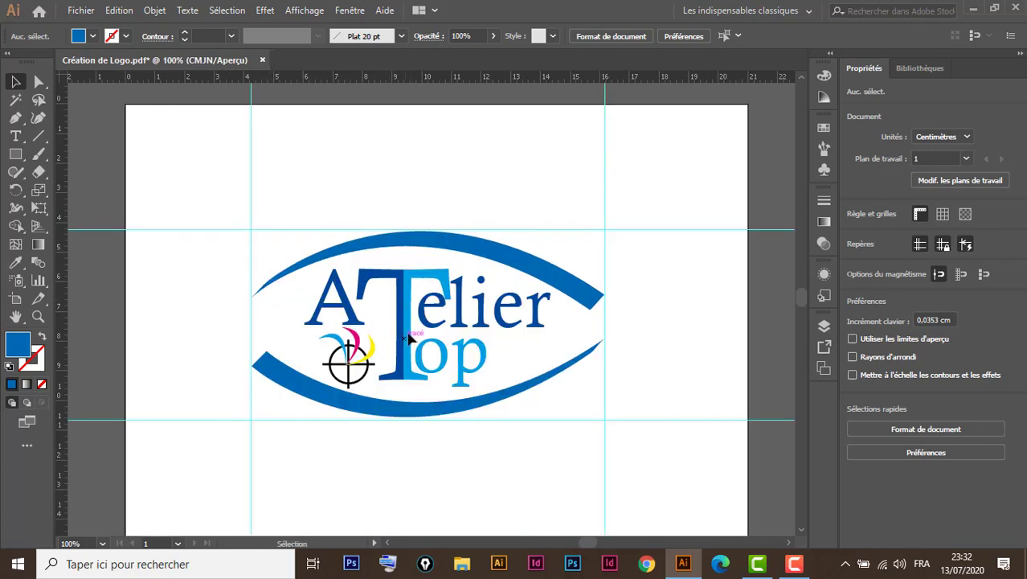
left_click_drag(417, 332, 363, 345)
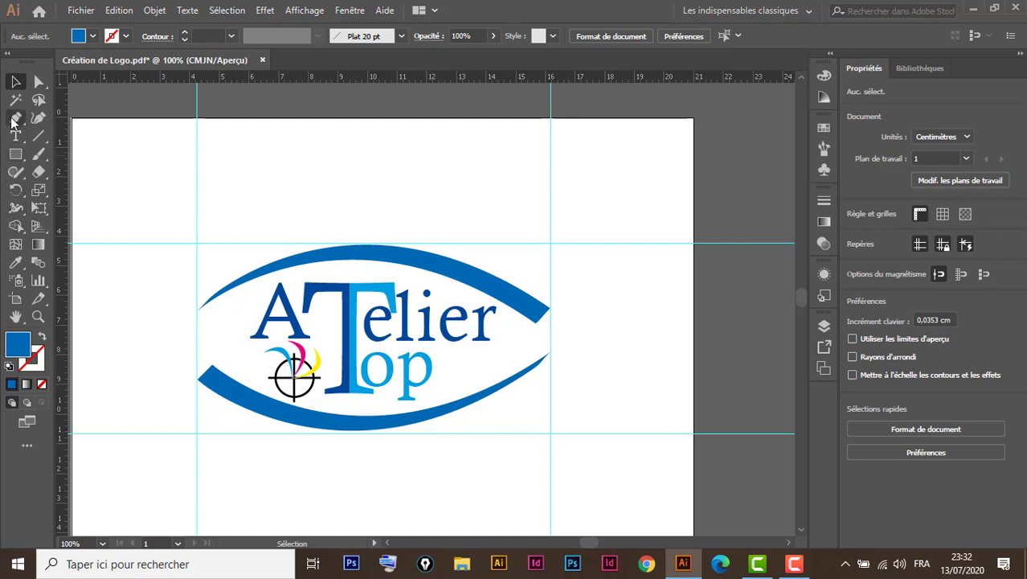
left_click(14, 119)
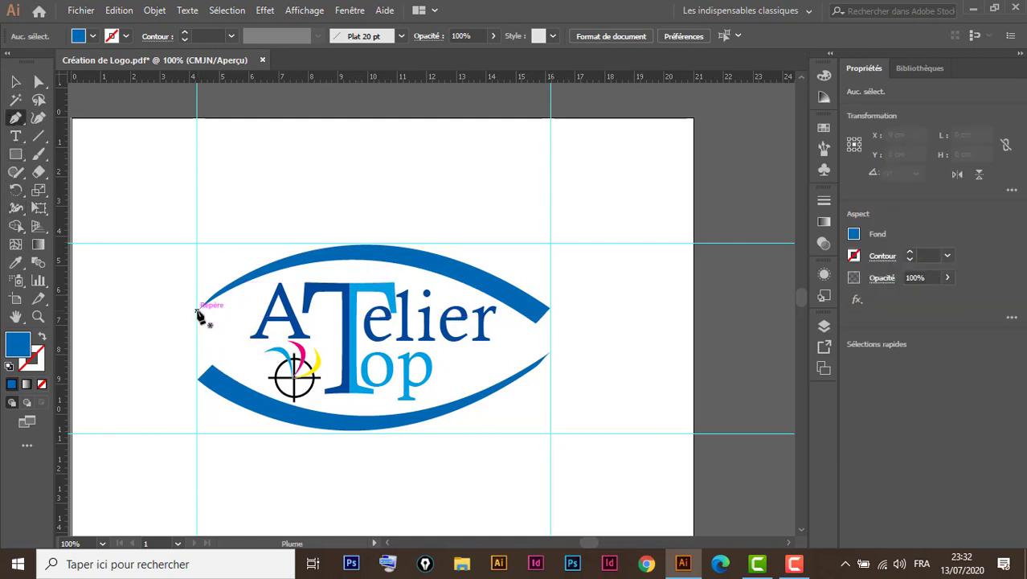
left_click(196, 310)
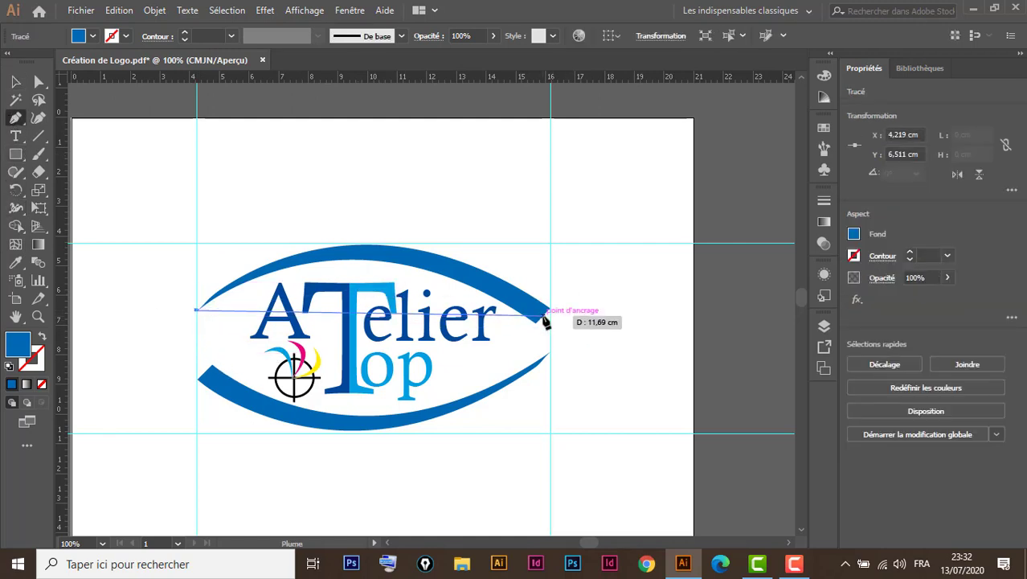
left_click_drag(545, 316, 743, 452)
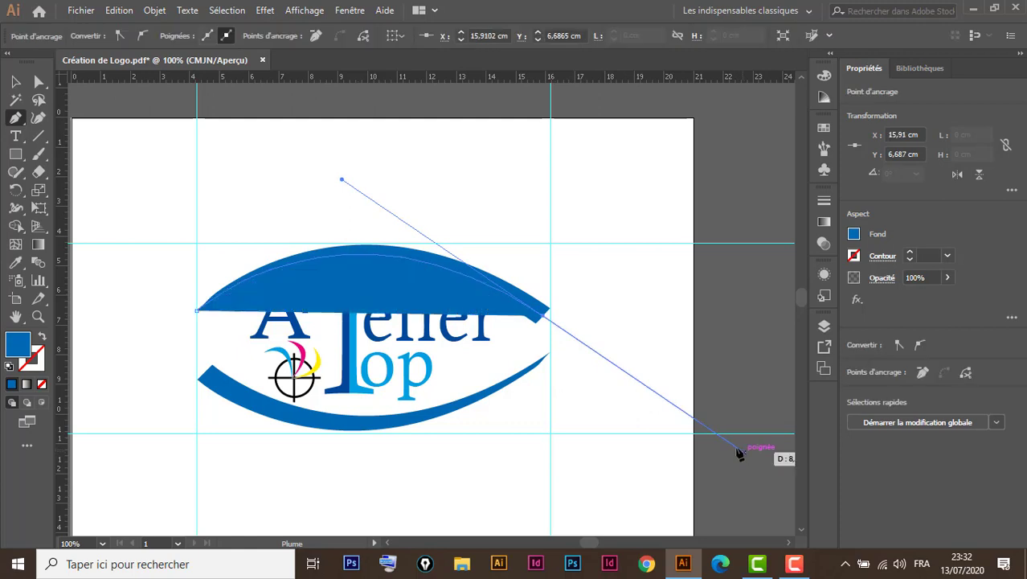
left_click(43, 338)
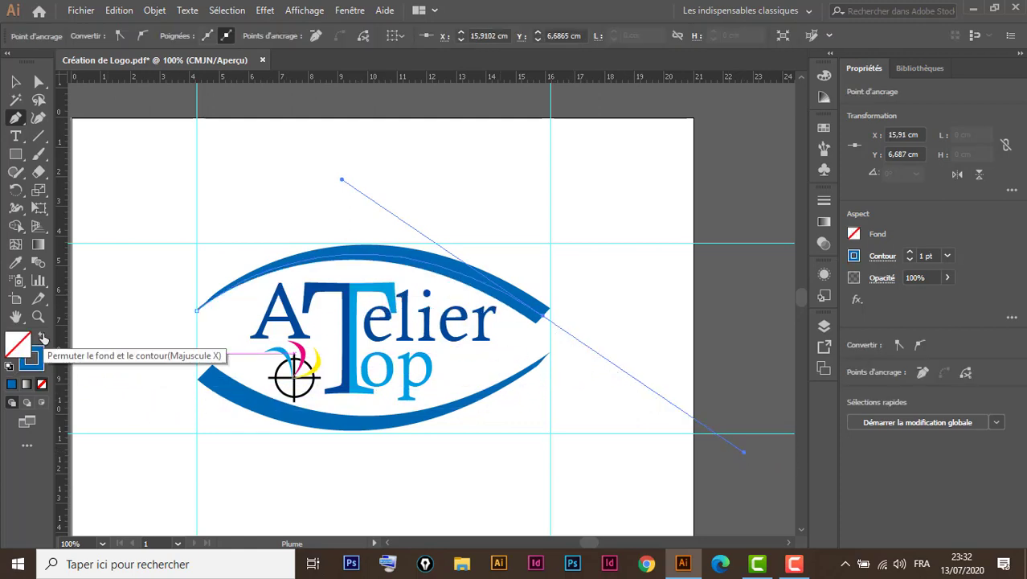
Step: Move the drawn curve straight down into the empty area below the logo, centred at about Y 14.06 cm
left_click(15, 81)
scroll(510, 321, "down", 3)
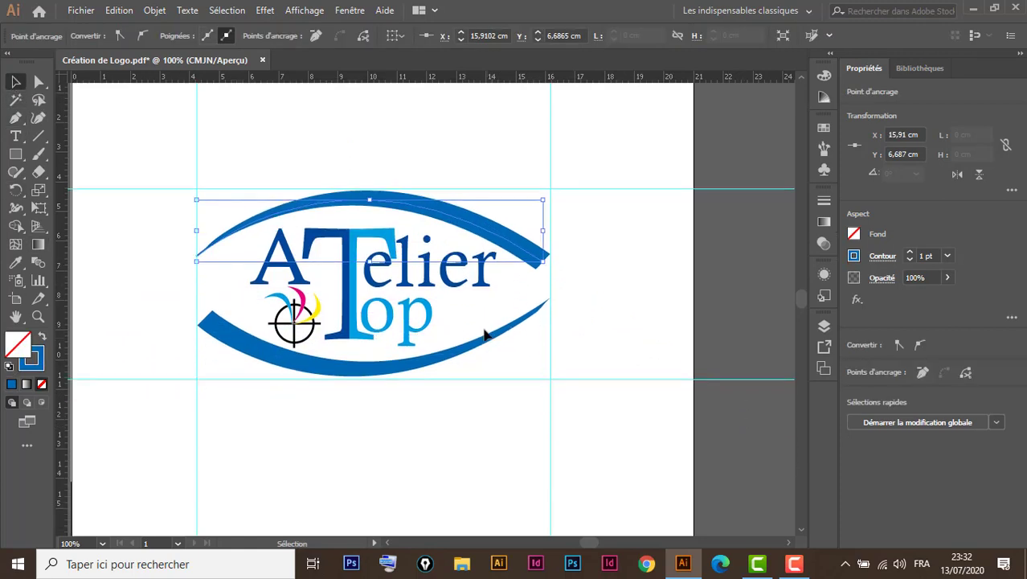
left_click_drag(434, 163, 458, 412)
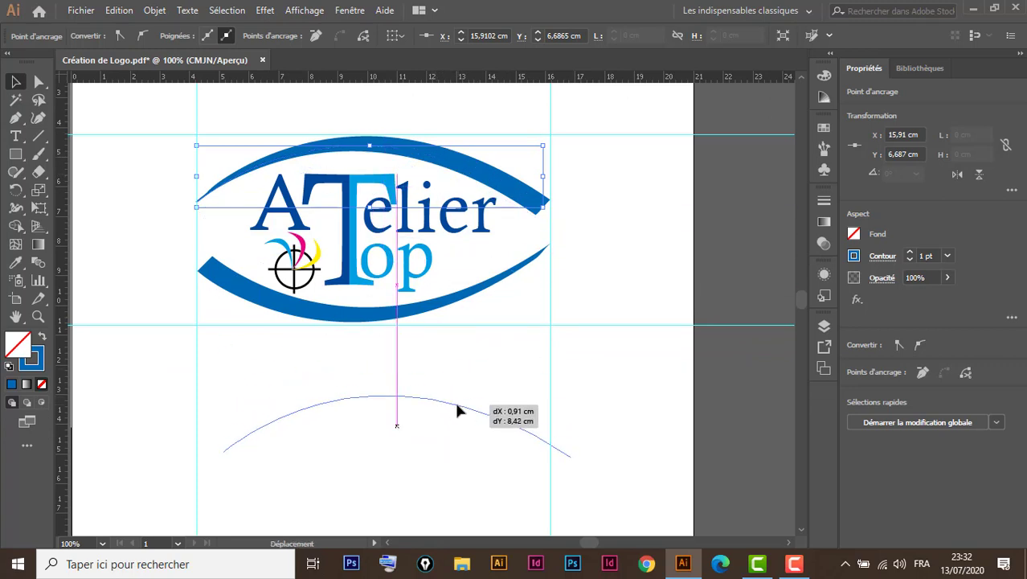
left_click_drag(456, 405, 460, 406)
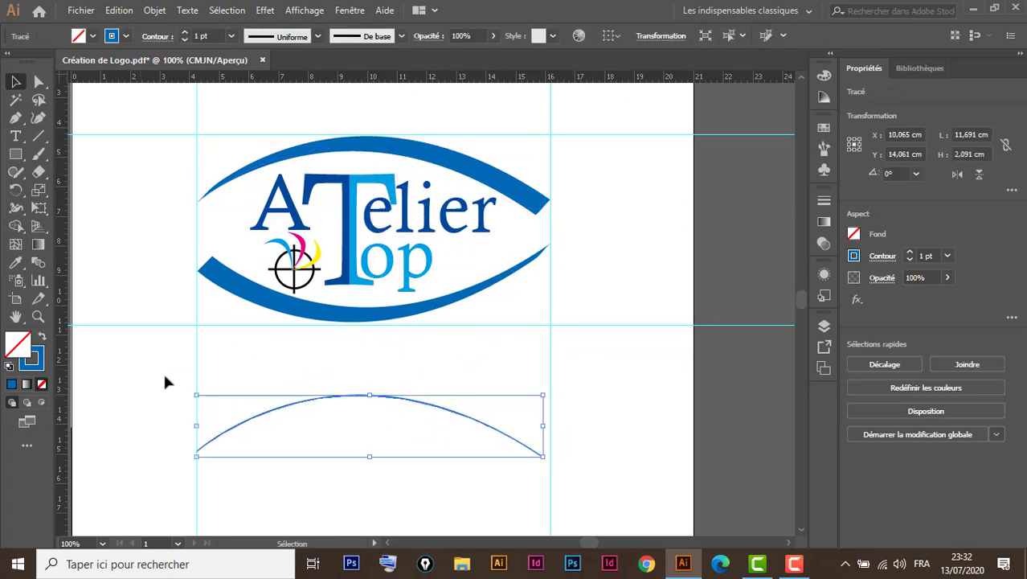
Step: Load the Artistiques_Calligraphiques brush library and place it beside the brush list
left_click(823, 151)
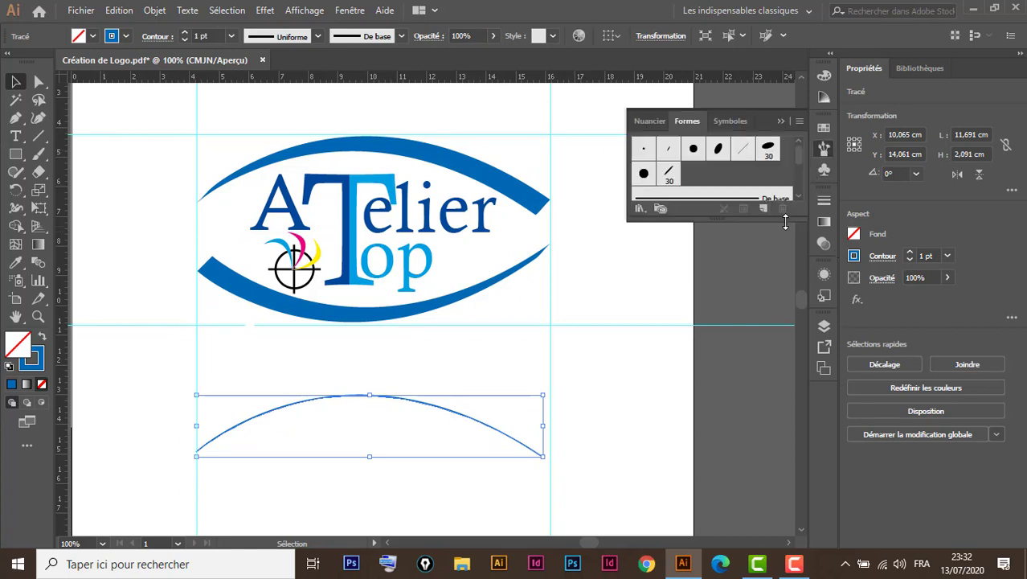
left_click_drag(723, 221, 738, 350)
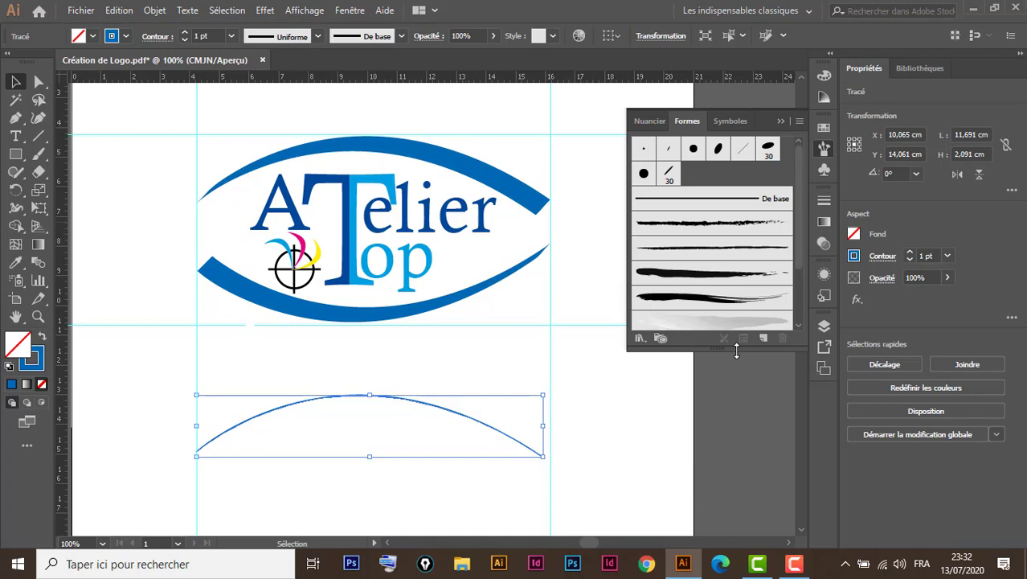
left_click(640, 339)
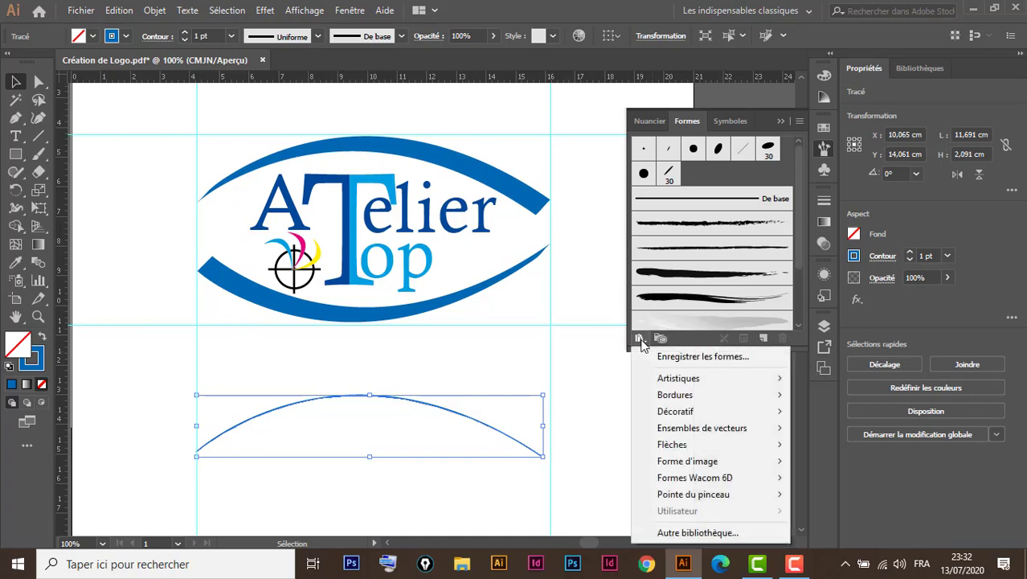
mouse_move(666, 381)
mouse_move(749, 381)
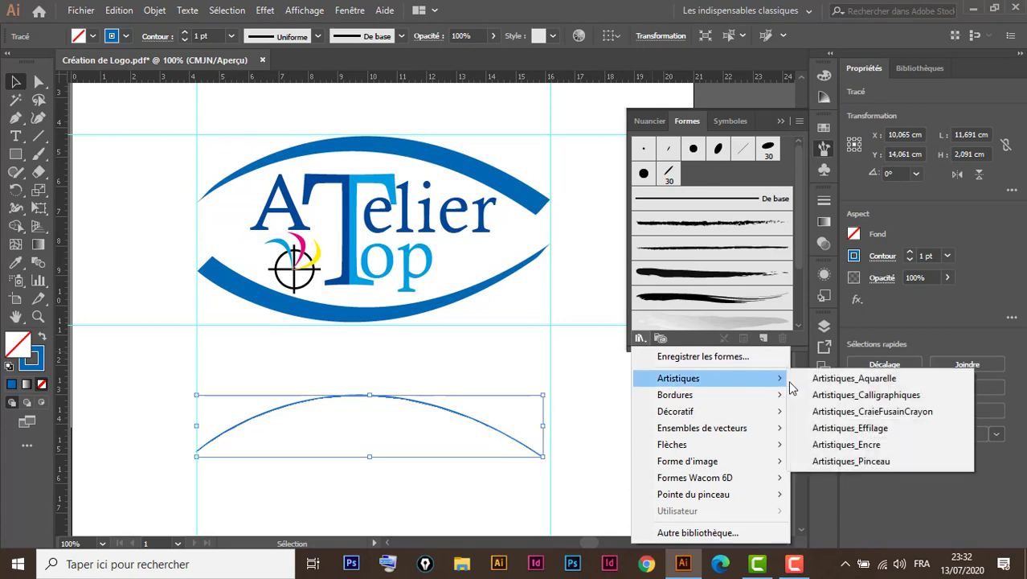
left_click(866, 397)
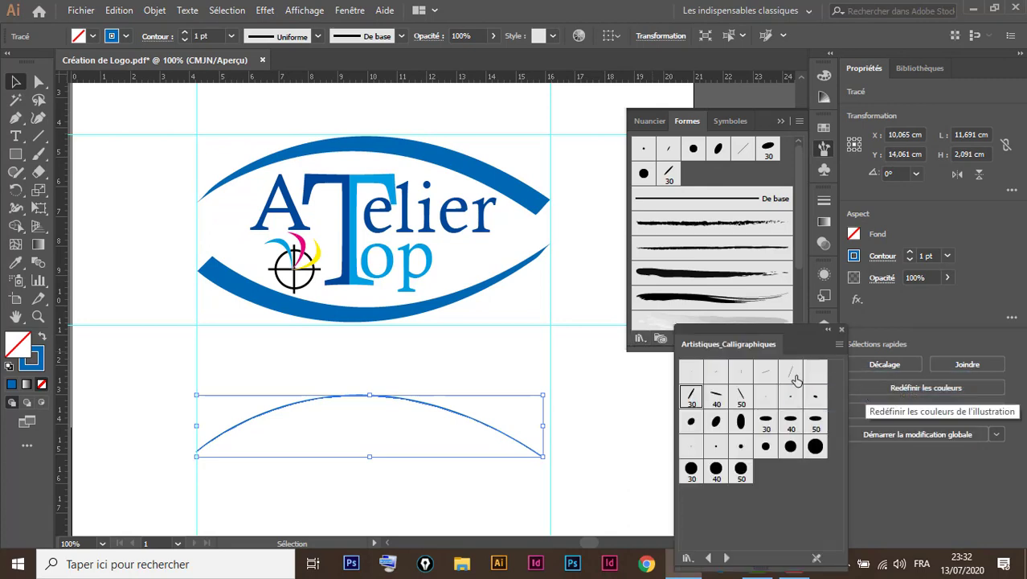
mouse_move(720, 332)
left_mouse_down()
mouse_move(757, 332)
mouse_move(457, 121)
mouse_move(540, 118)
mouse_move(516, 120)
left_mouse_up()
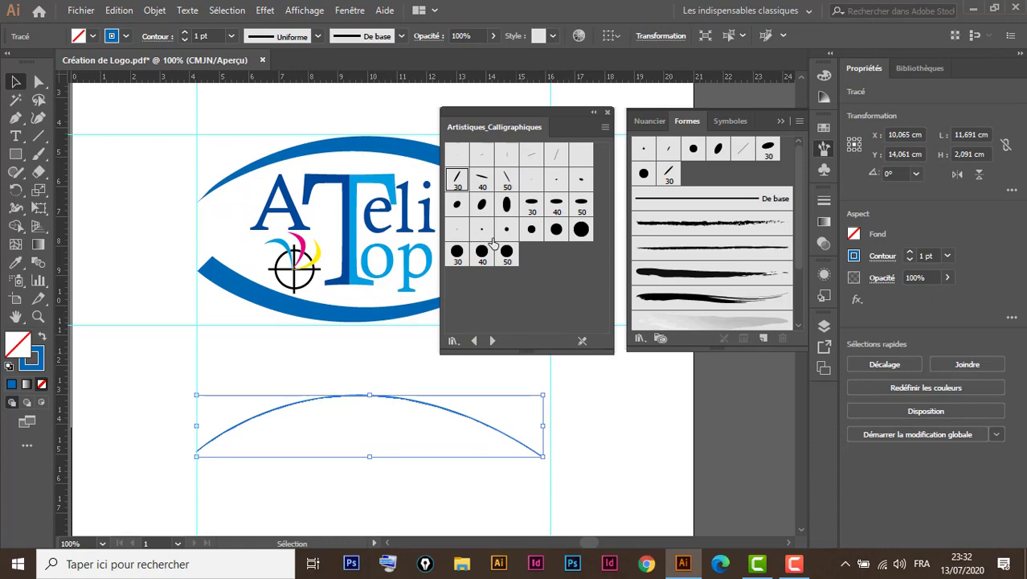
Step: Try the flat 30, 40 and 50 pt calligraphic brushes on the curve and settle on 30 pt Plat 2
left_click(460, 184)
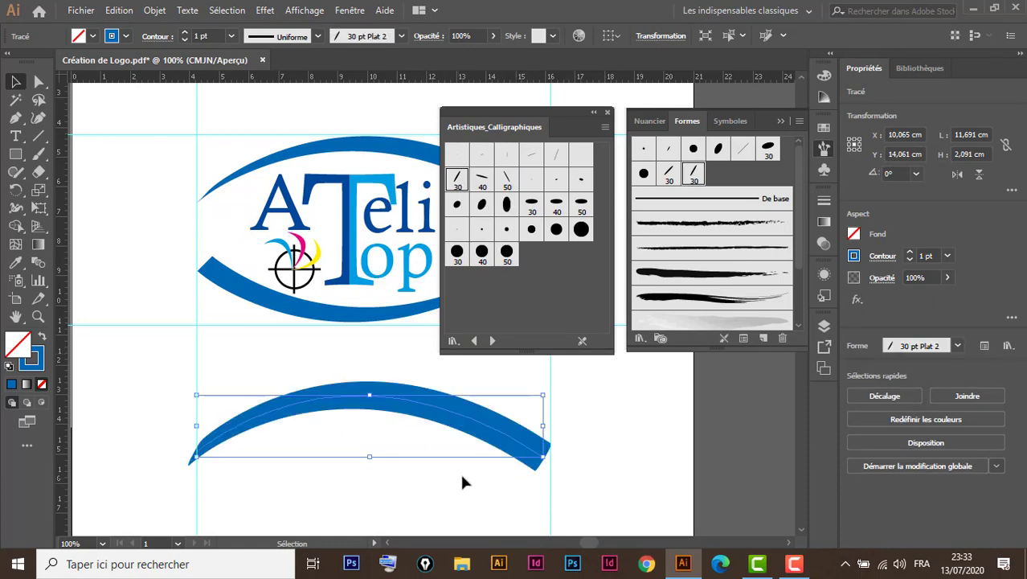
left_click(483, 178)
left_click(508, 180)
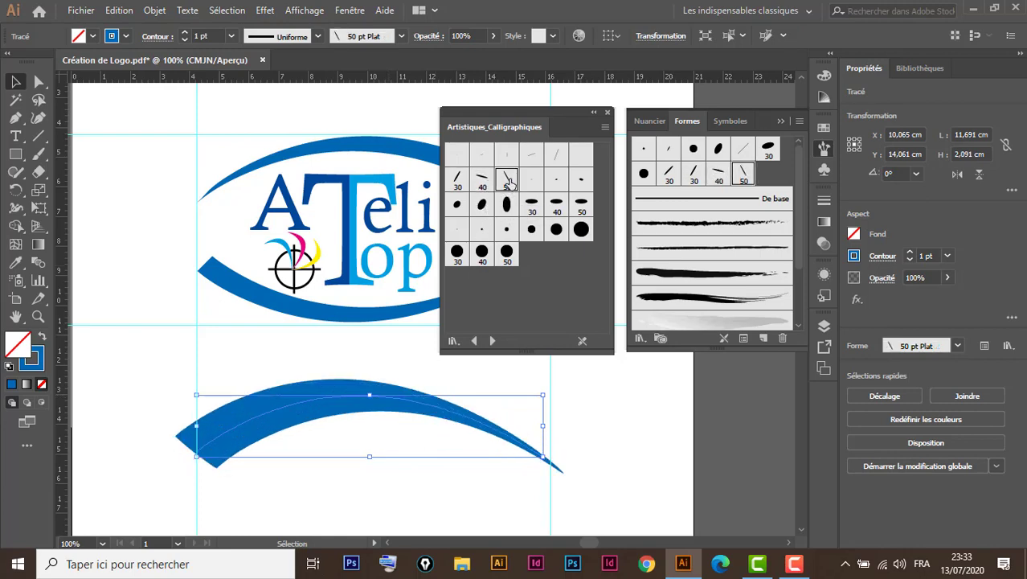
left_click(456, 180)
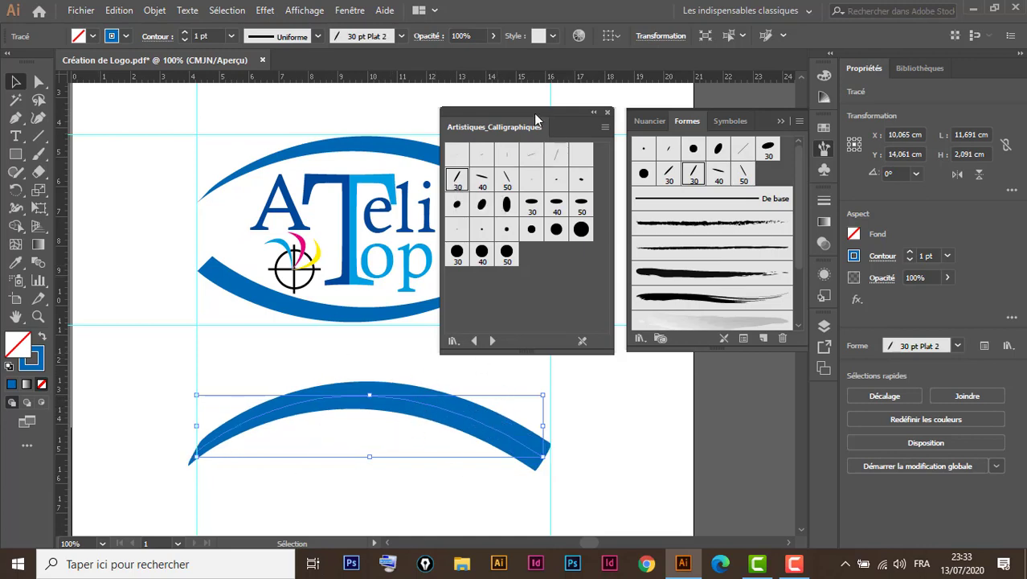
mouse_move(479, 127)
left_mouse_down()
mouse_move(390, 135)
mouse_move(179, 105)
left_mouse_up()
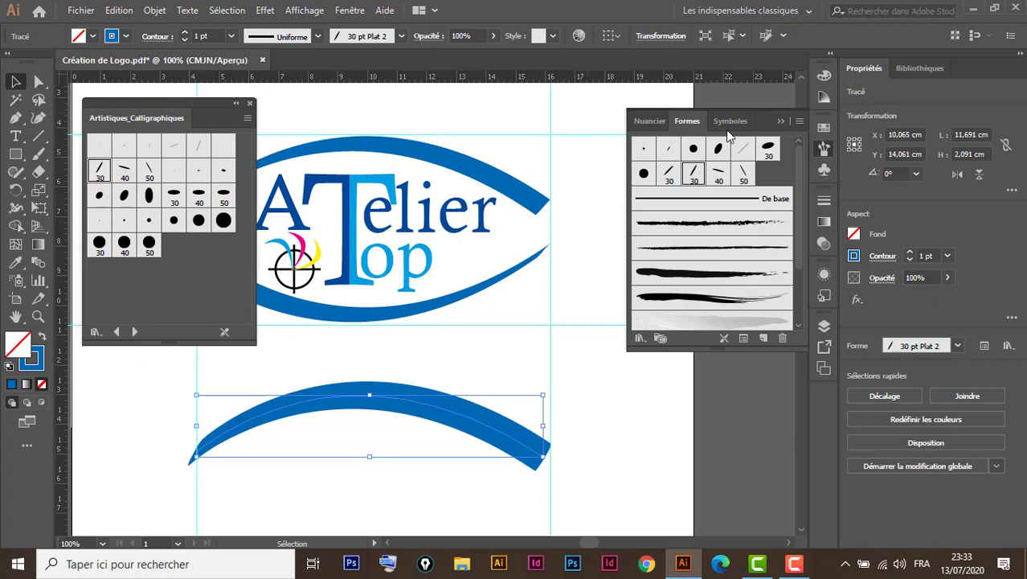
Step: Edit the applied 30 pt Plat 2 brush, setting its angle to 46° and its roundness to 12%
left_click(692, 120)
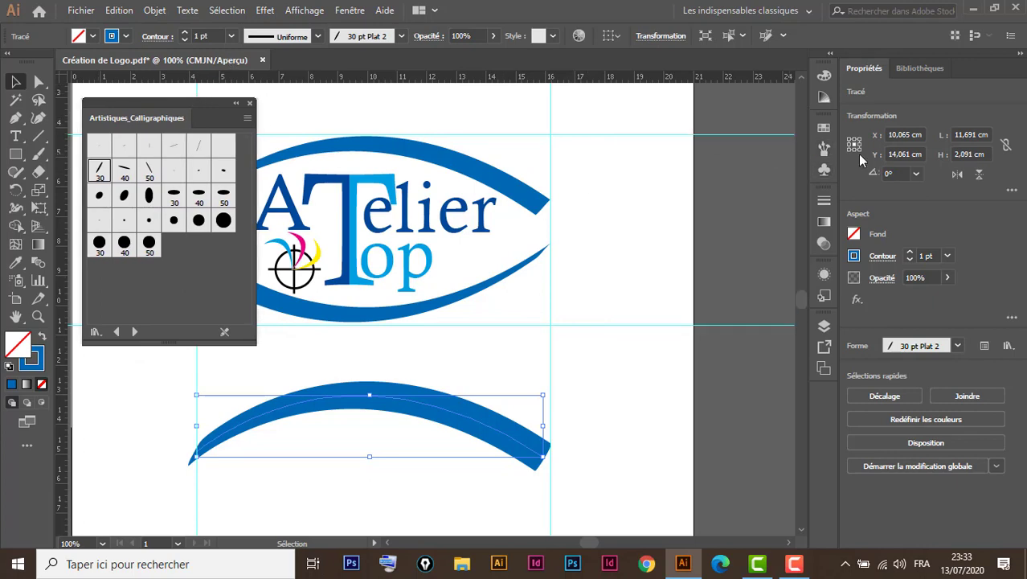
left_click(825, 148)
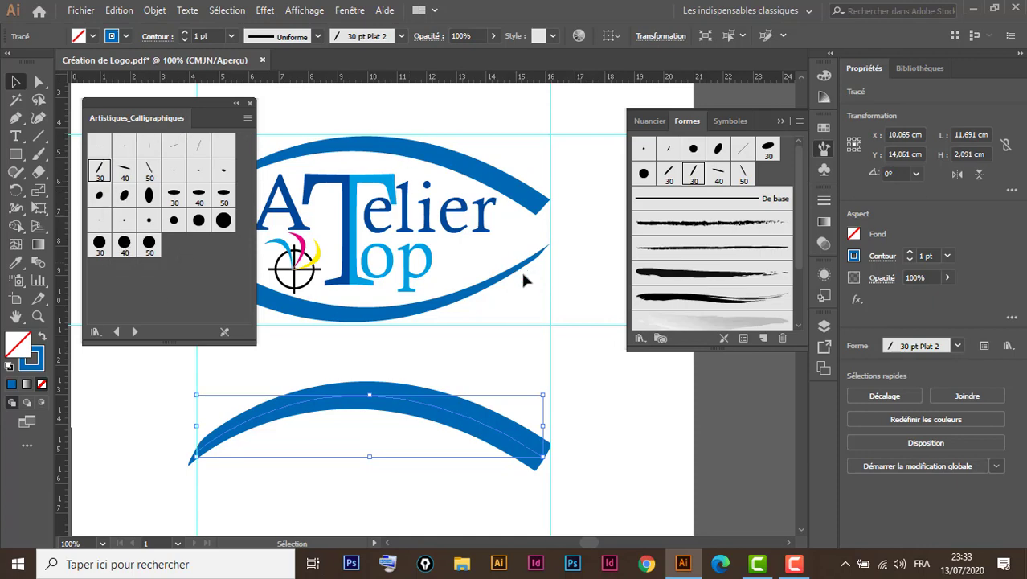
double_click(693, 177)
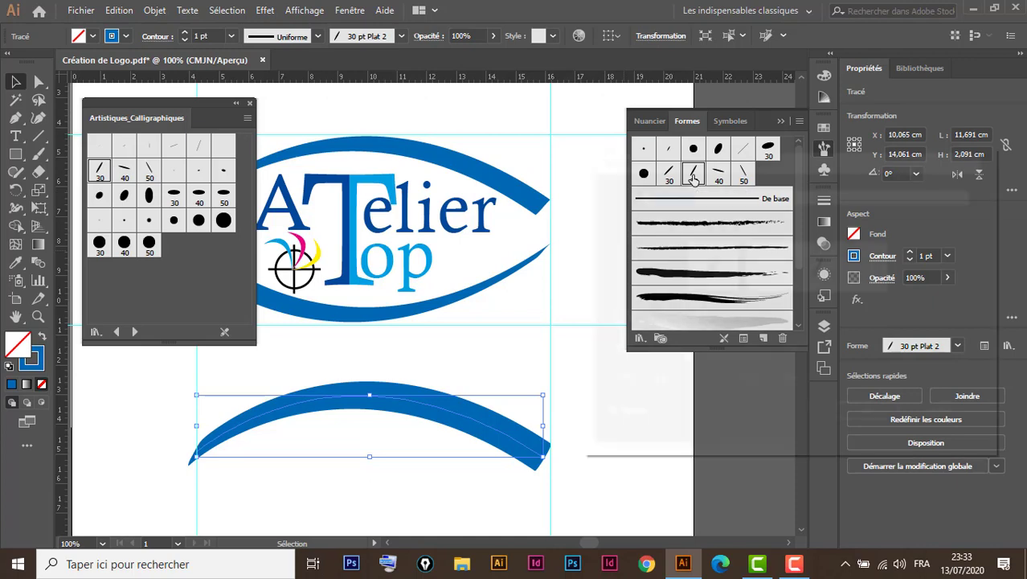
left_click_drag(802, 165, 730, 71)
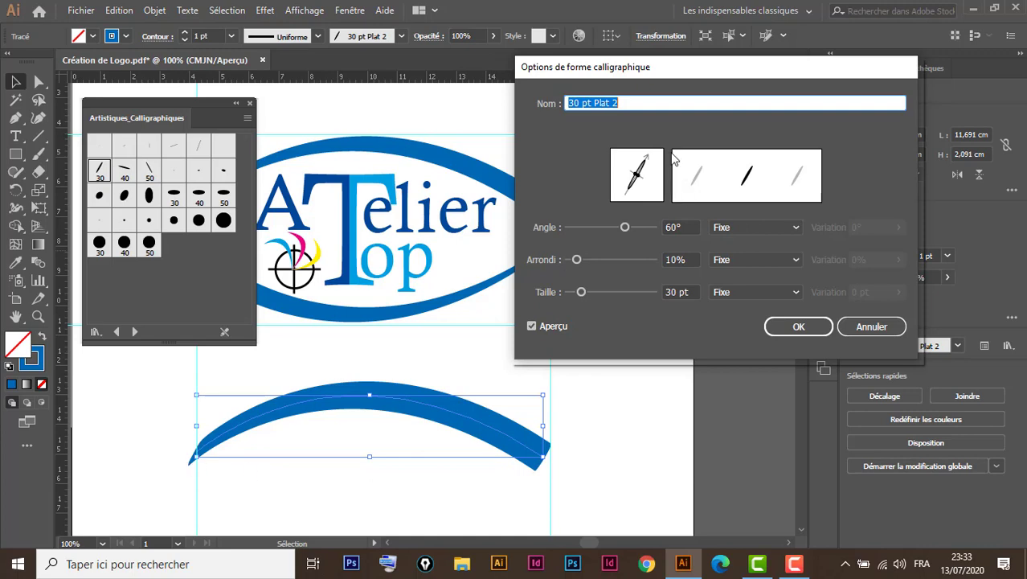
left_click_drag(651, 156, 623, 162)
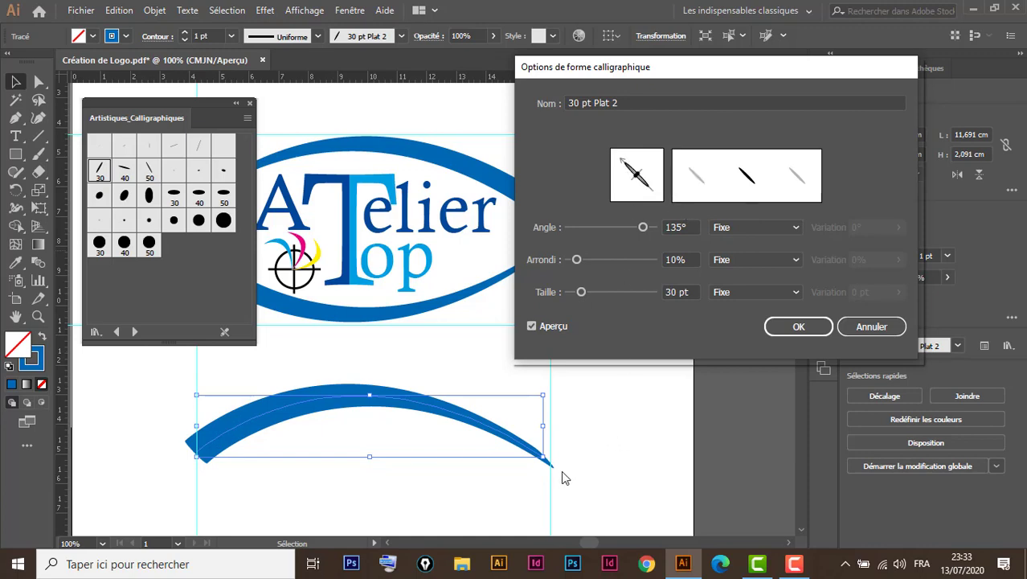
mouse_move(632, 166)
left_mouse_down()
mouse_move(649, 151)
mouse_move(656, 167)
left_mouse_up()
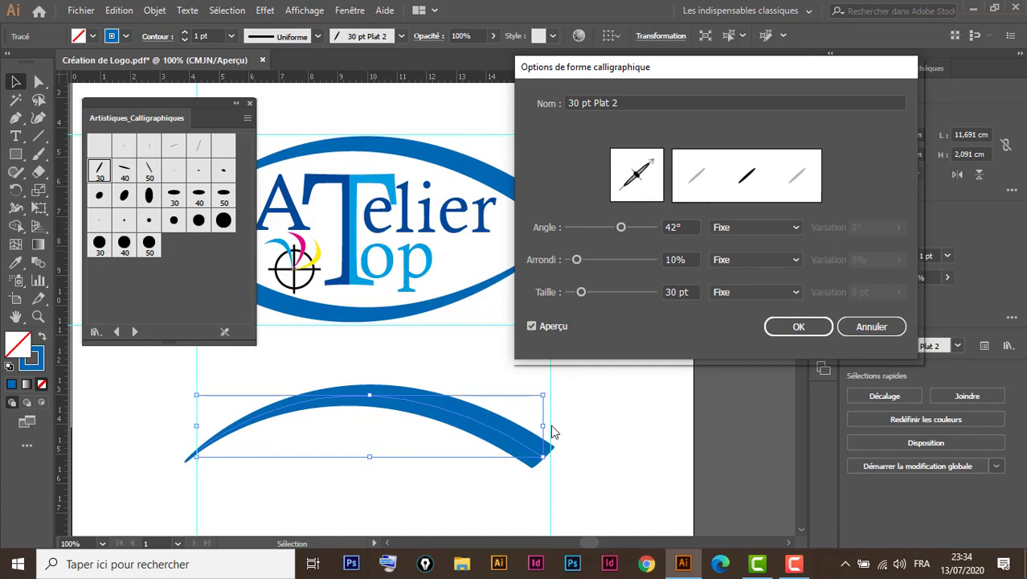
mouse_move(622, 228)
left_mouse_down()
mouse_move(608, 231)
mouse_move(650, 233)
mouse_move(624, 226)
left_mouse_up()
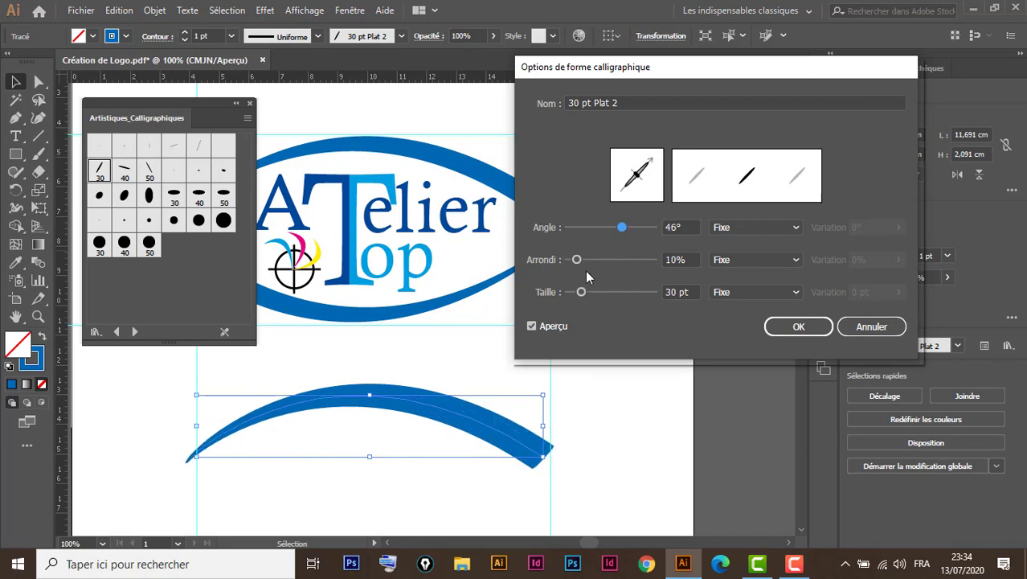
left_click_drag(579, 259, 606, 258)
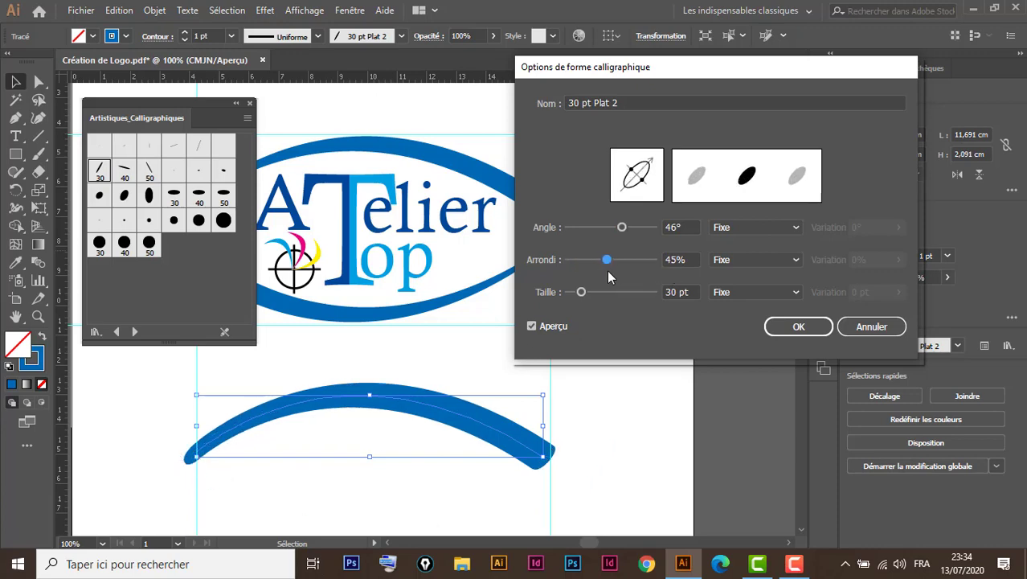
mouse_move(607, 260)
left_mouse_down()
mouse_move(579, 262)
mouse_move(580, 293)
mouse_move(599, 293)
mouse_move(577, 291)
left_mouse_up()
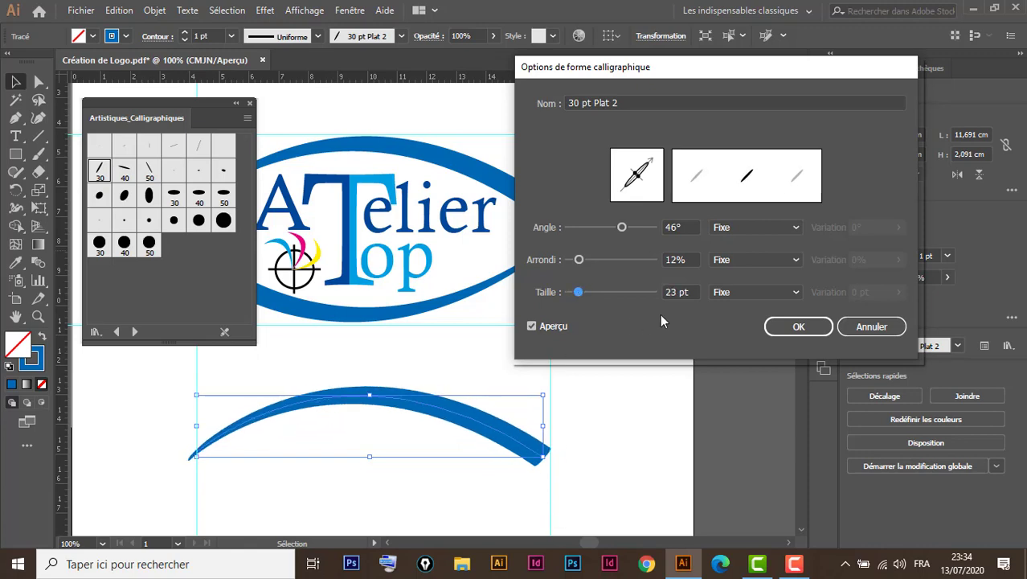
Step: Set the brush size to 22 pt, apply the changes to existing strokes and close the brush library
left_click(679, 293)
left_click_drag(679, 292, 658, 299)
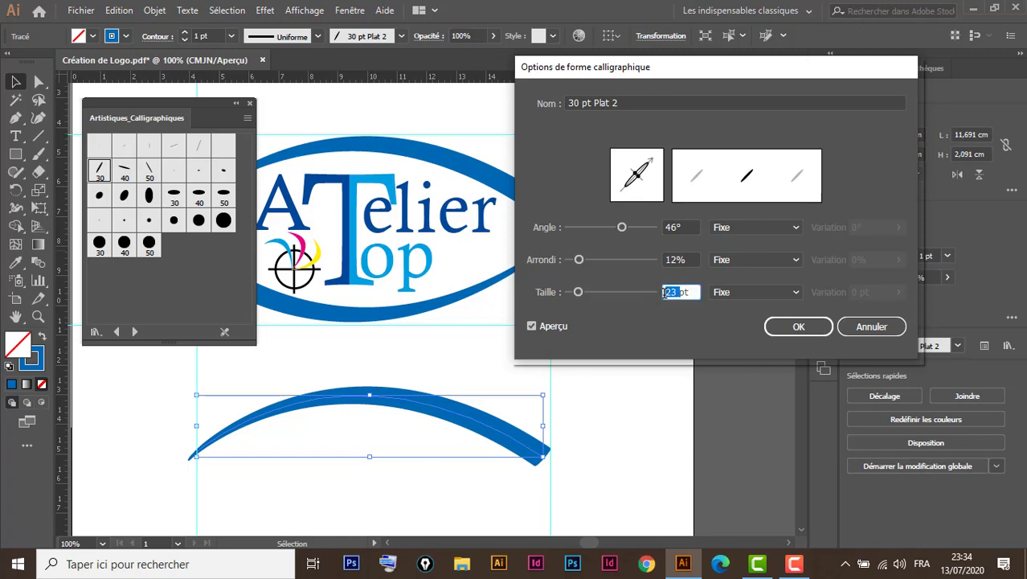
type("12")
left_click(683, 260)
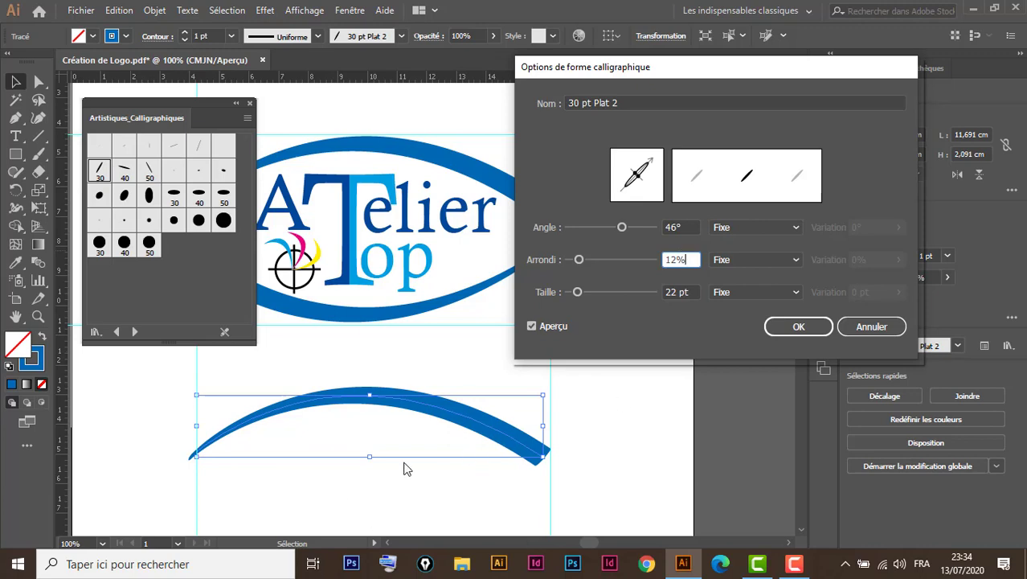
left_click(802, 329)
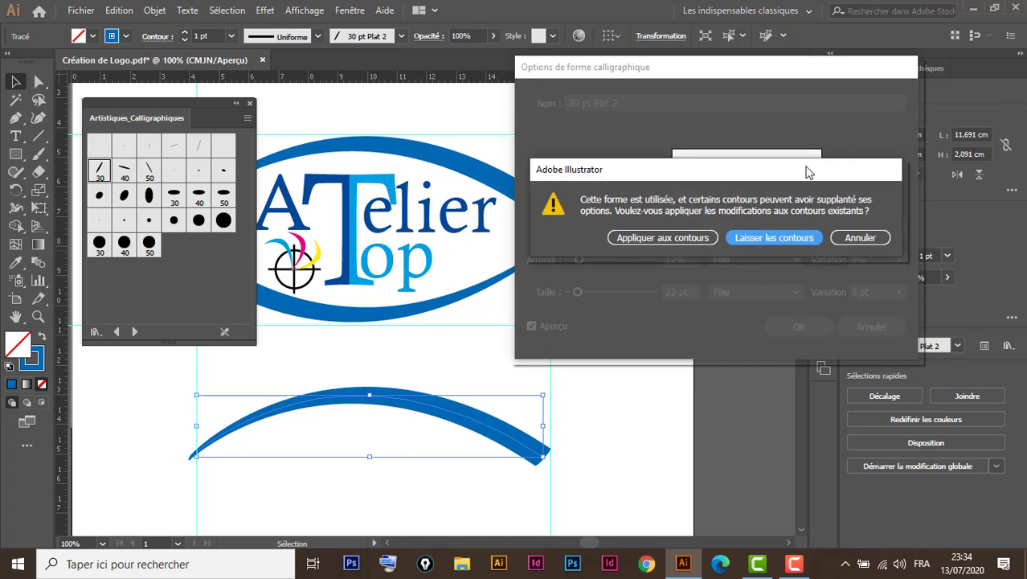
mouse_move(790, 172)
left_mouse_down()
mouse_move(771, 231)
mouse_move(771, 297)
left_mouse_up()
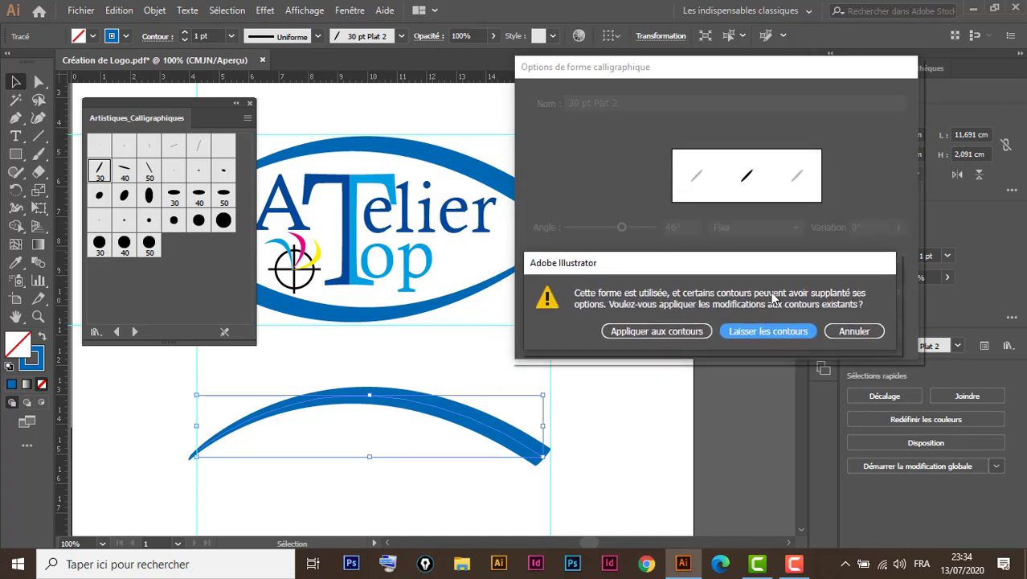
left_click(656, 334)
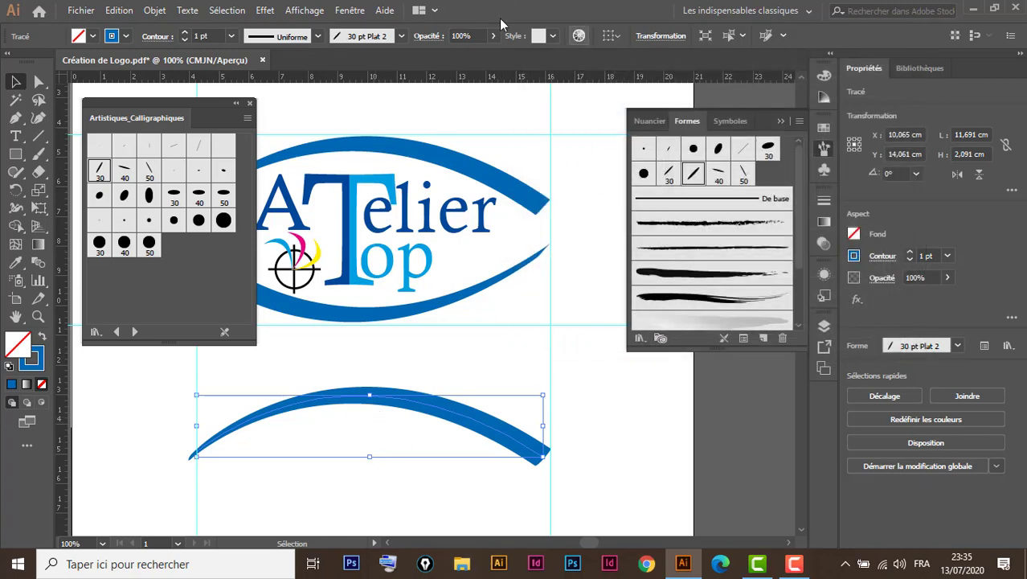
left_click(250, 102)
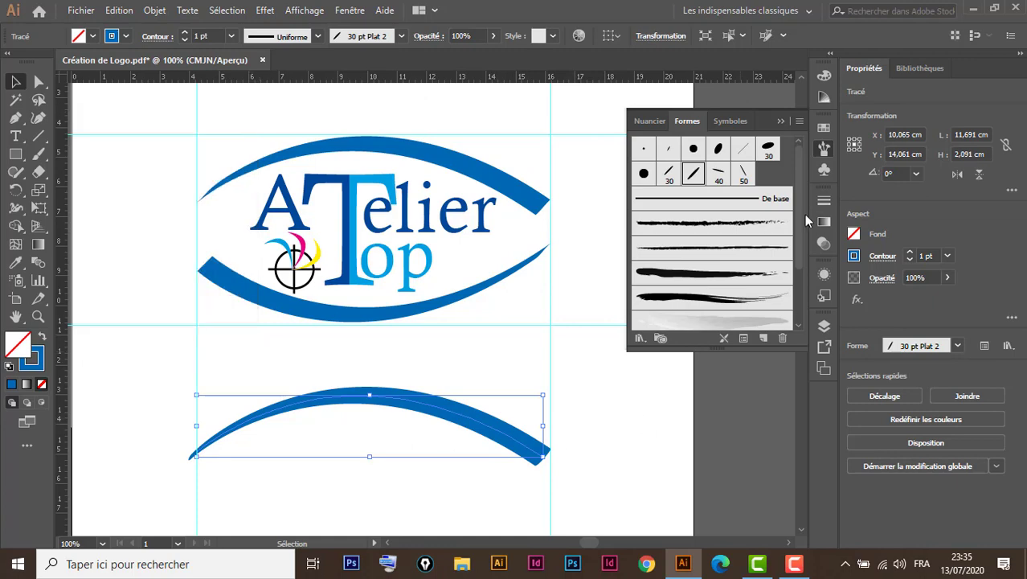
left_click(780, 121)
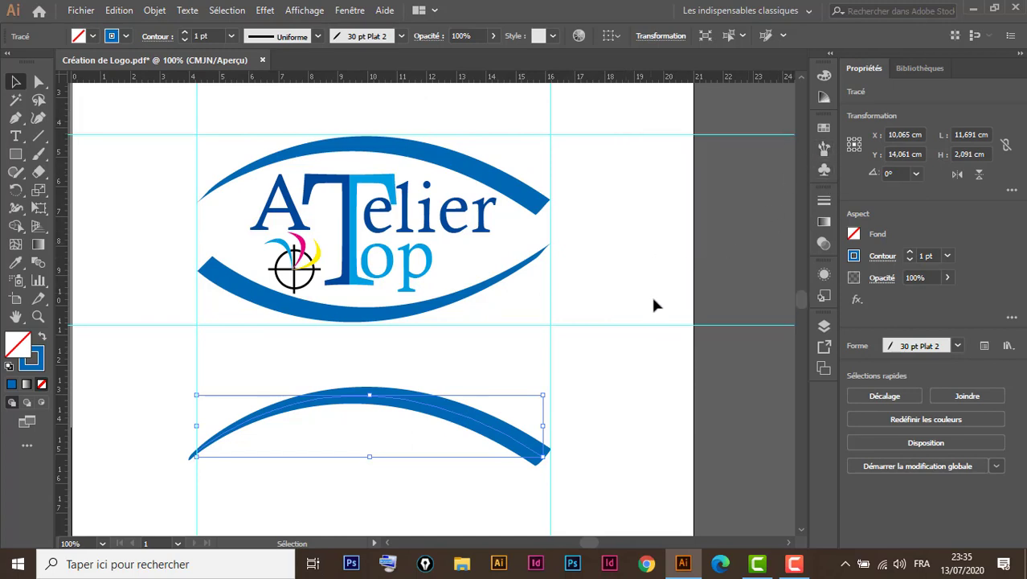
Step: Duplicate the brushed arc straight down to about Y 18.69 cm and rotate the copy 180° as the lower arc
left_click_drag(602, 455, 606, 269)
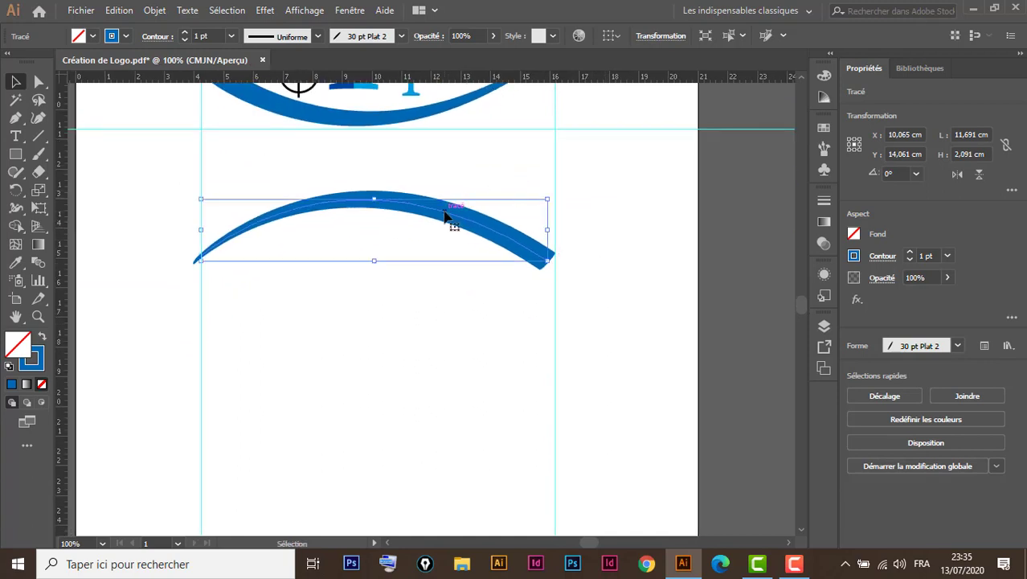
left_click_drag(446, 217, 454, 354)
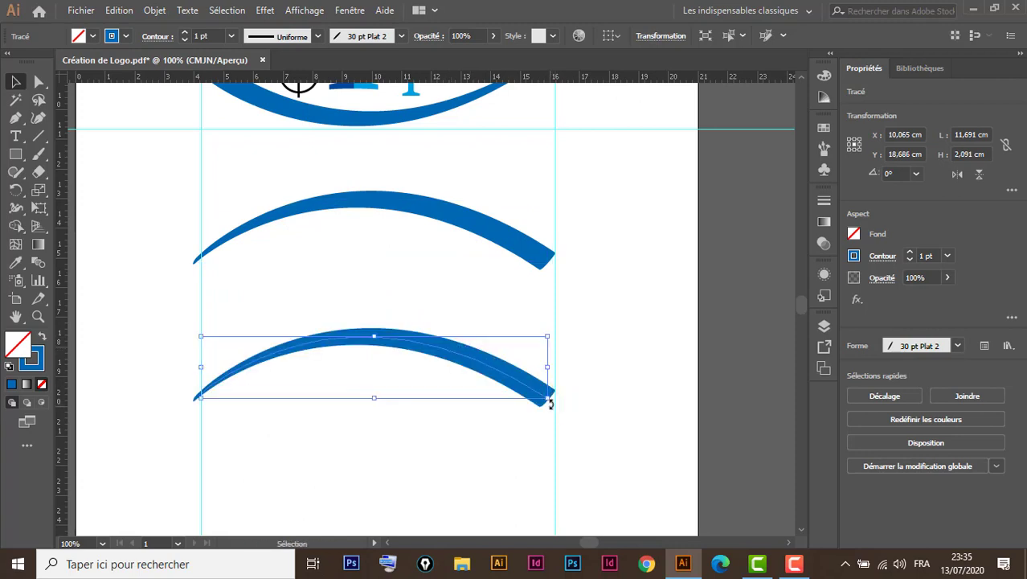
left_click_drag(551, 405, 154, 350)
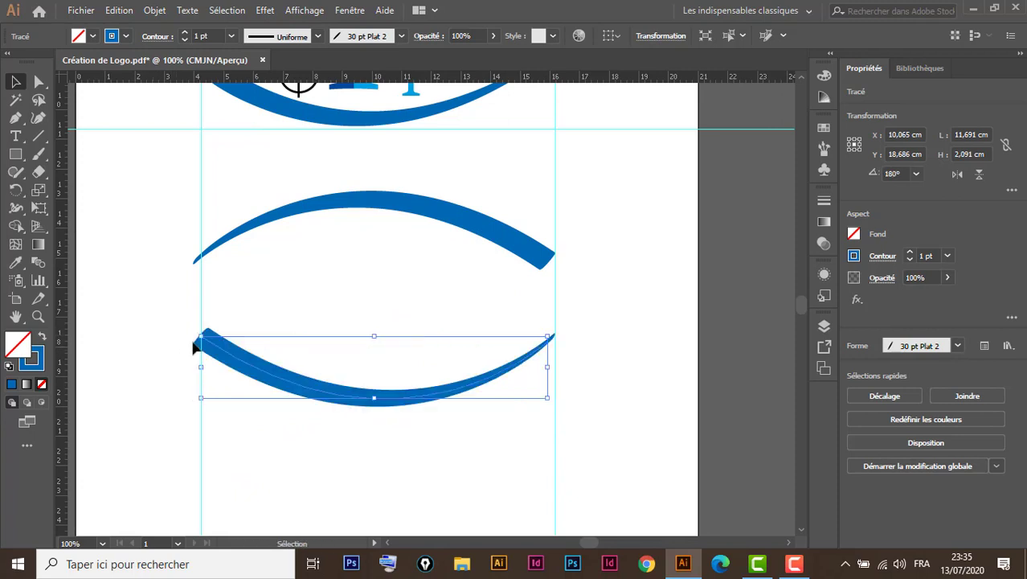
Step: Compare the two recreated arcs with the original logo's arcs across the whole page
scroll(586, 342, "up", 3)
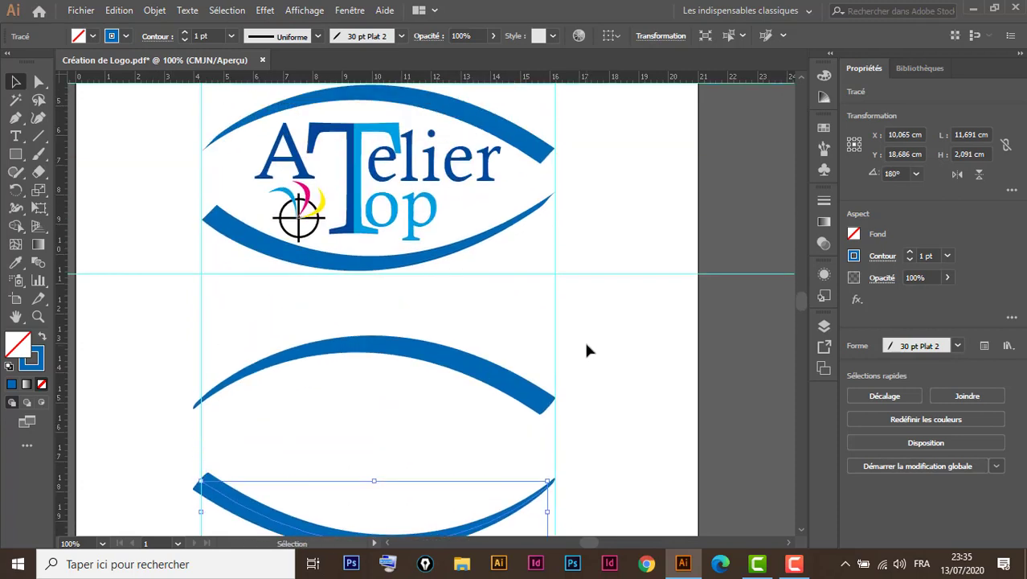
scroll(583, 338, "down", 4)
scroll(587, 330, "down", 3)
scroll(588, 328, "up", 5)
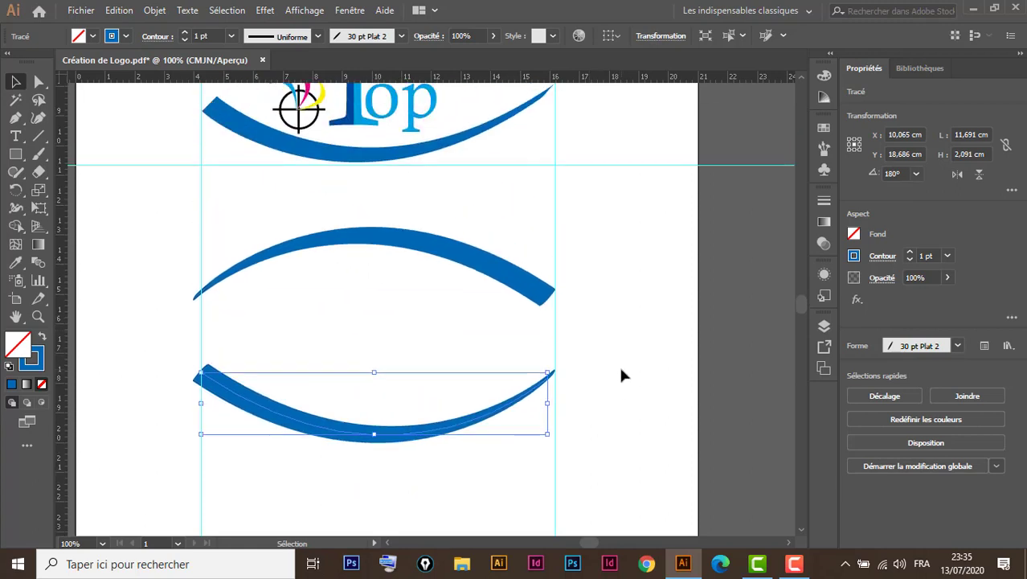
key("ctrl+minus")
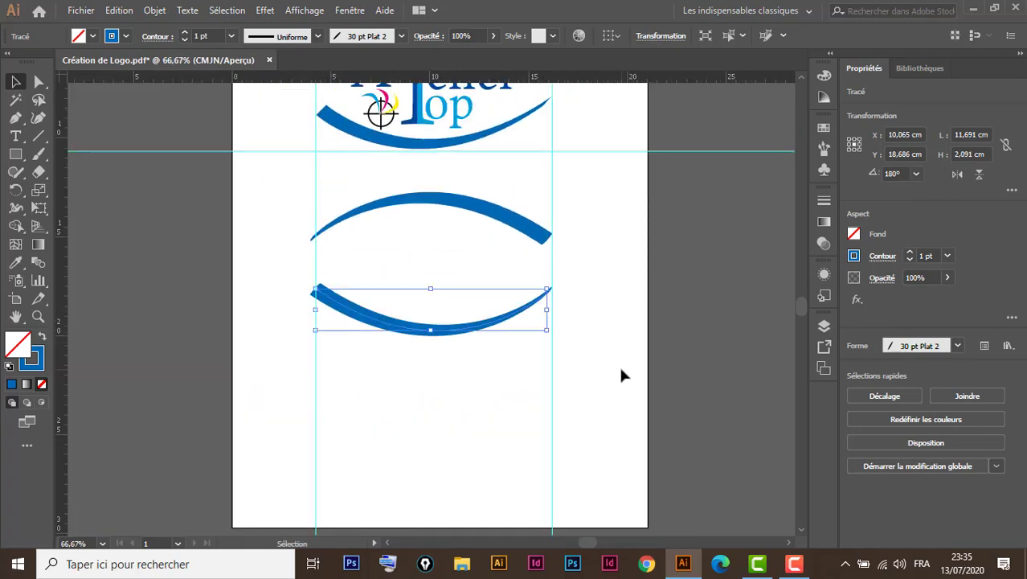
key("ctrl+minus")
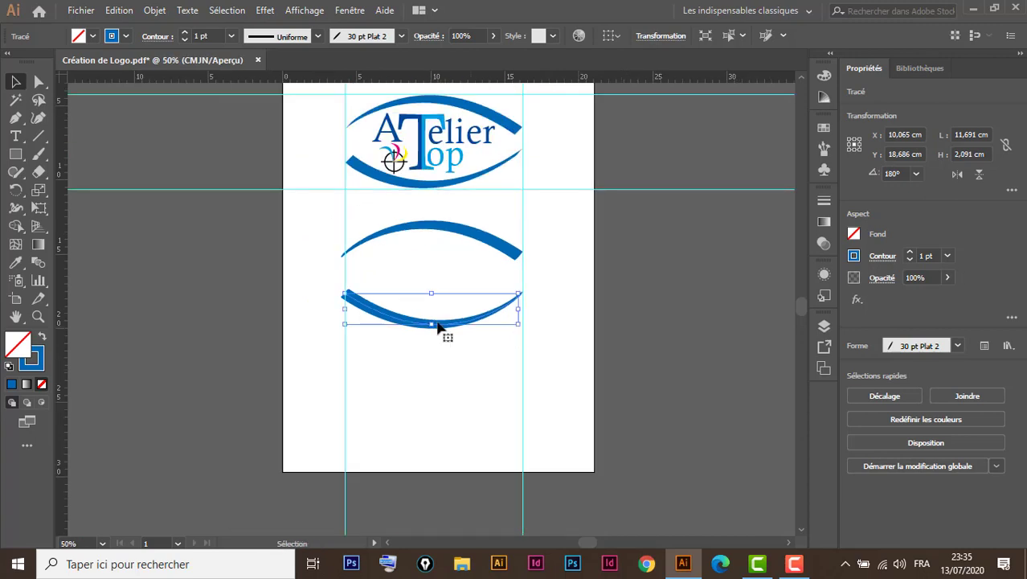
scroll(697, 381, "up", 3)
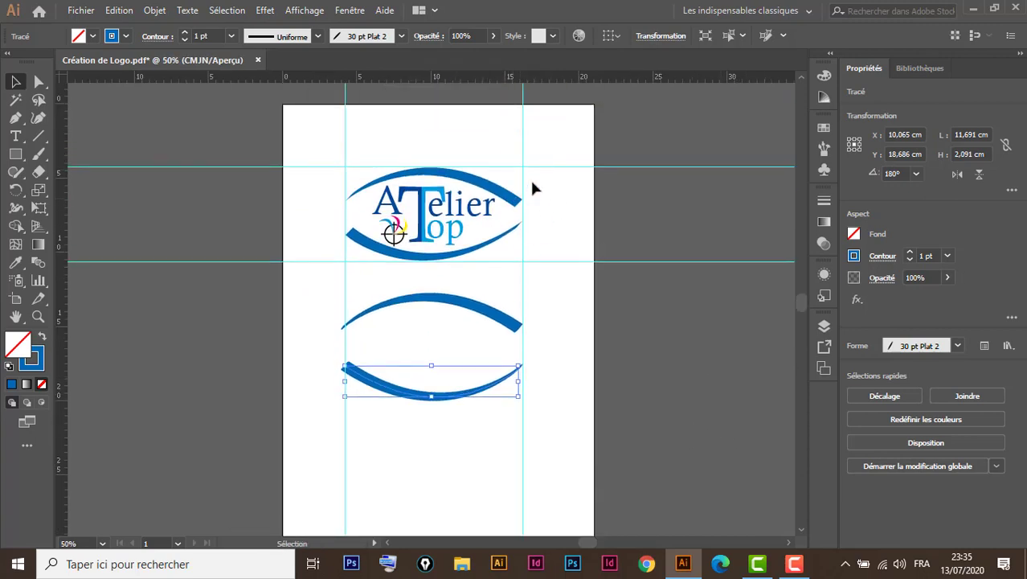
key("a")
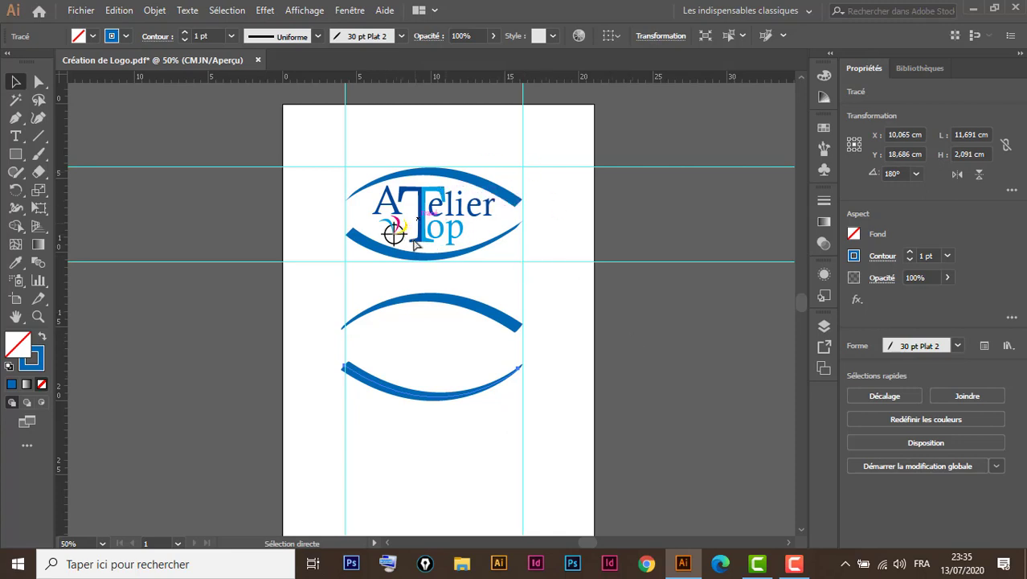
Step: Deselect the lower arc and add the point text "ATelier" in 66.23 pt Calisto MT below the recreated arcs
key("ctrl+plus")
key("ctrl+plus")
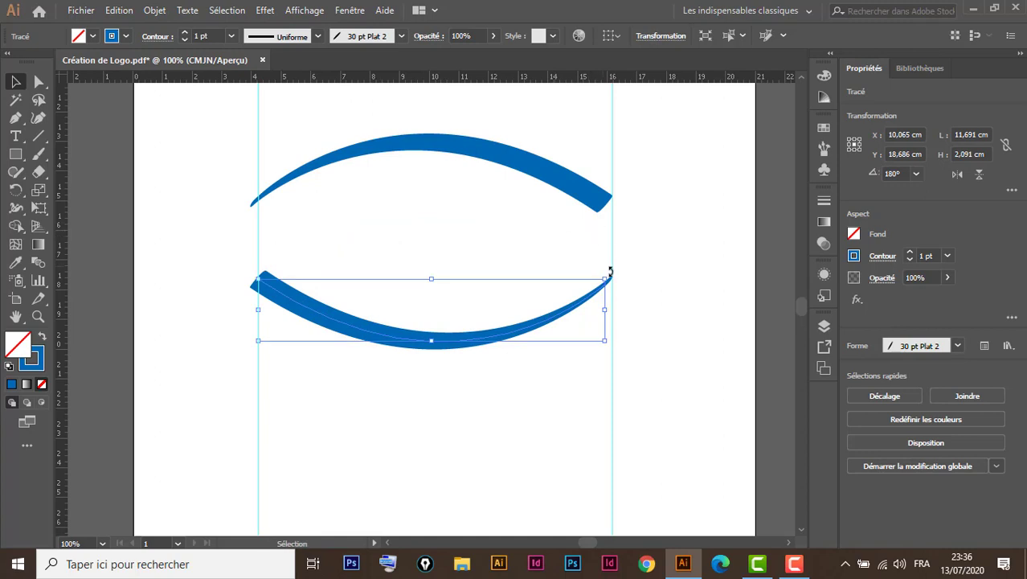
left_click_drag(608, 193, 591, 385)
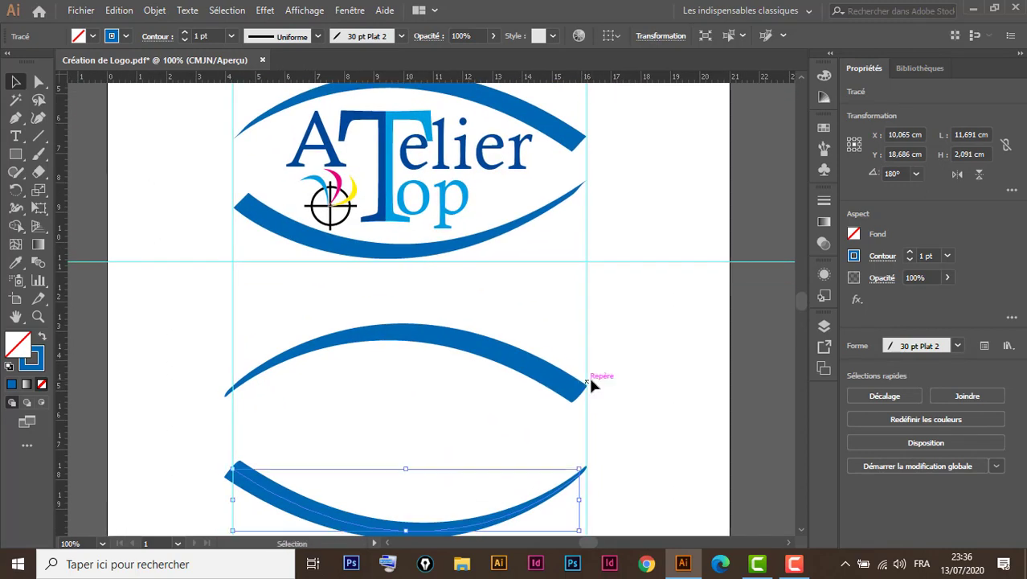
key("ctrl+minus")
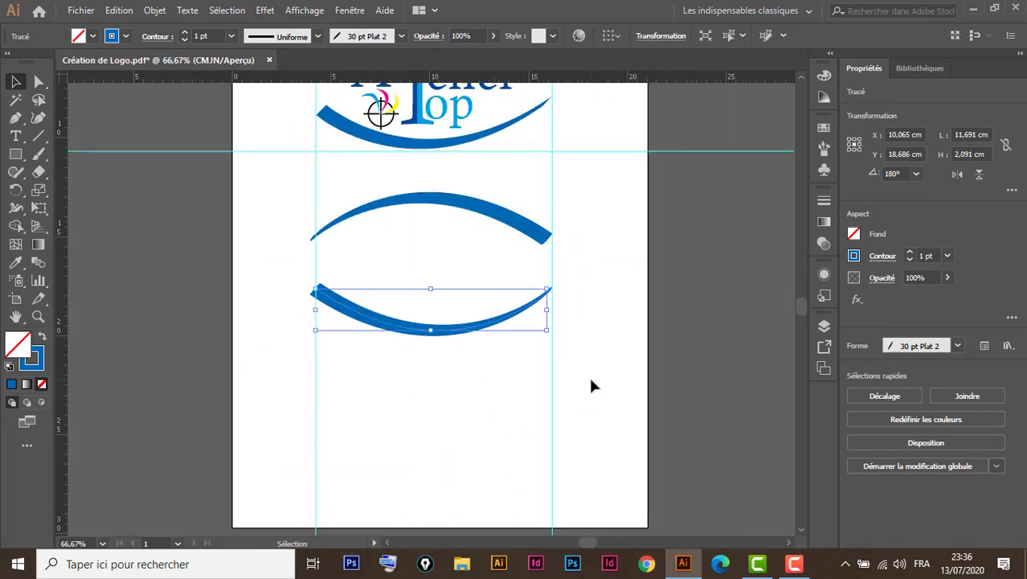
left_click_drag(605, 243, 592, 406)
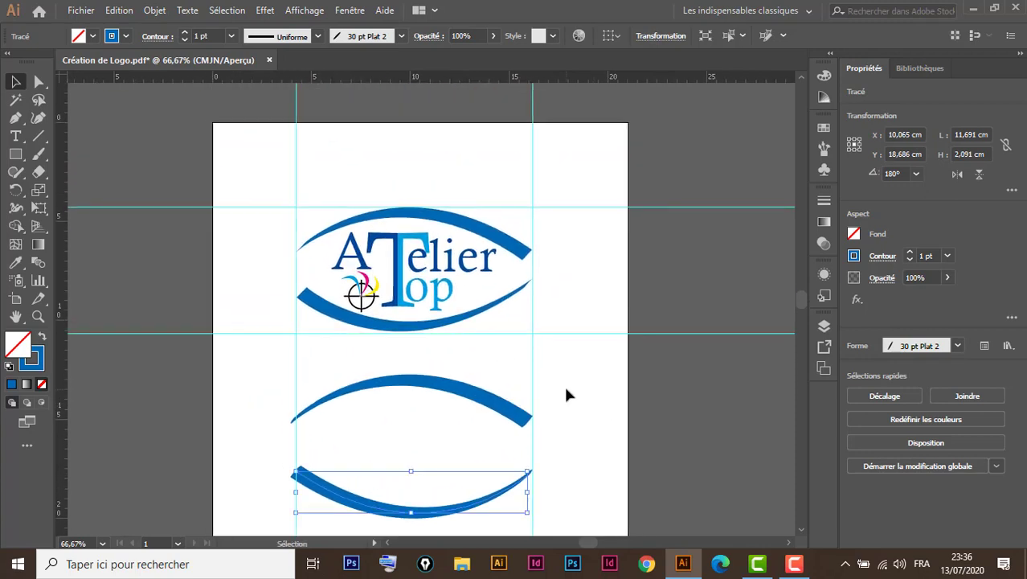
left_click(492, 363)
scroll(491, 241, "down", 4)
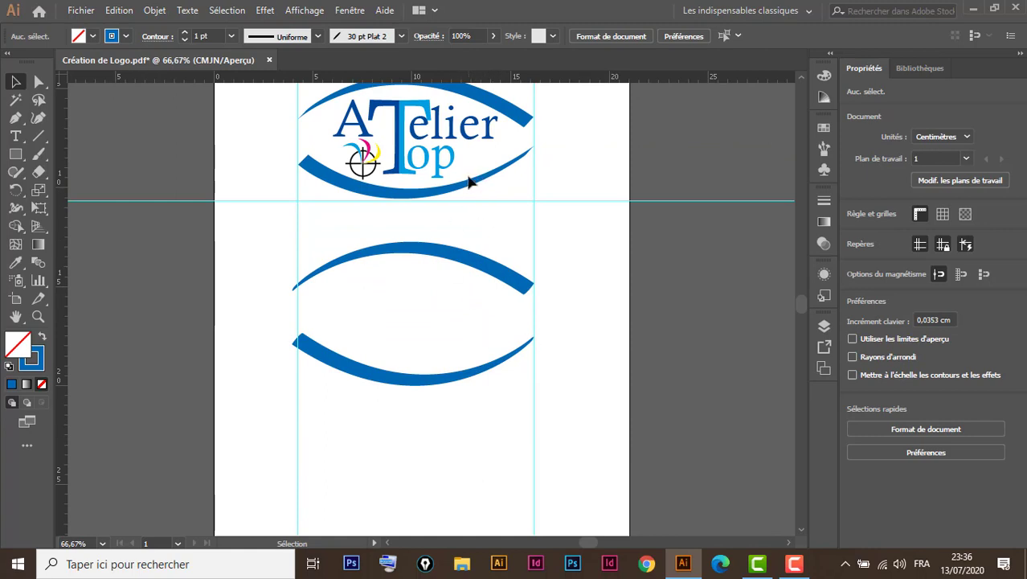
left_click(15, 136)
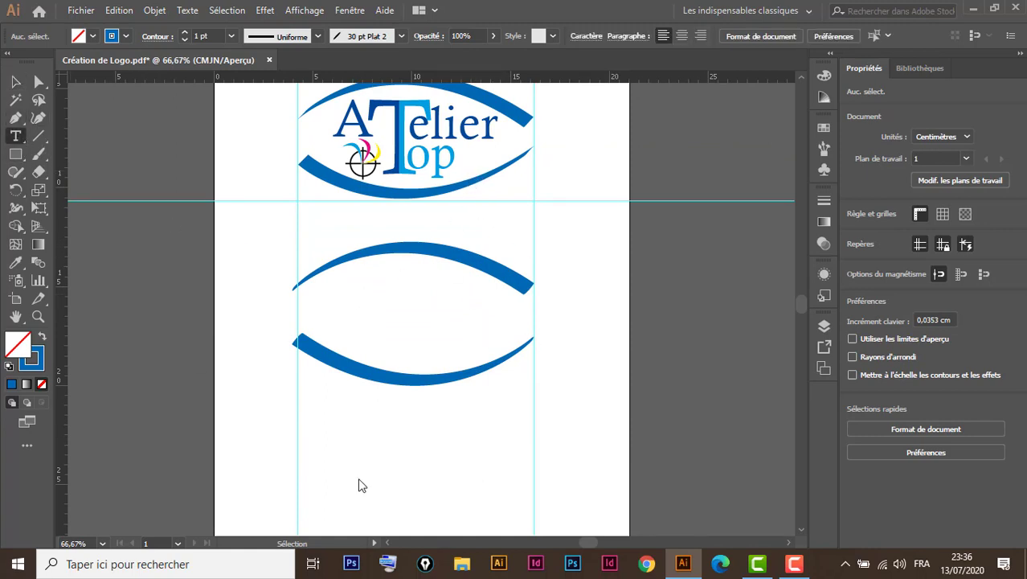
left_click(323, 436)
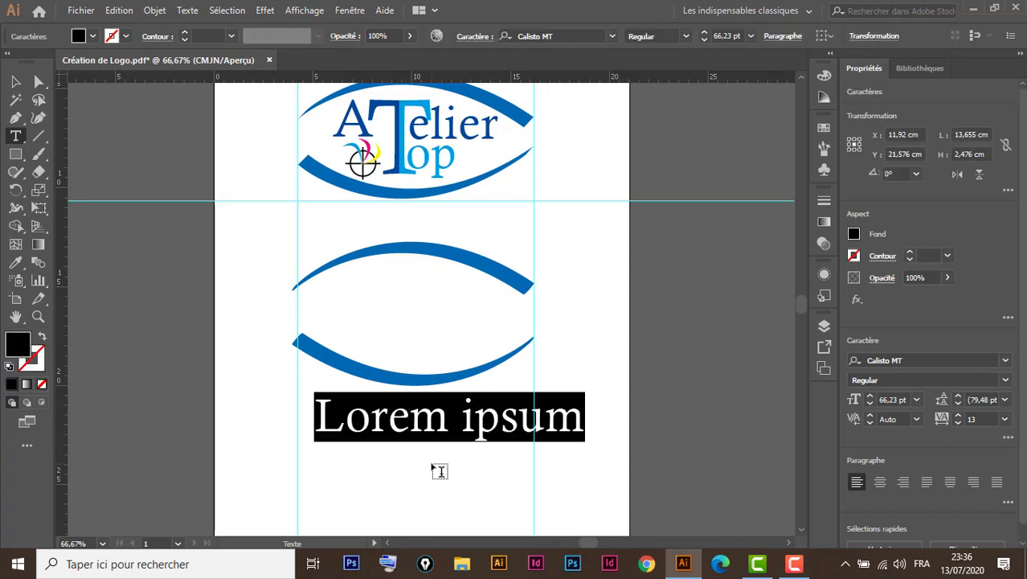
type("A")
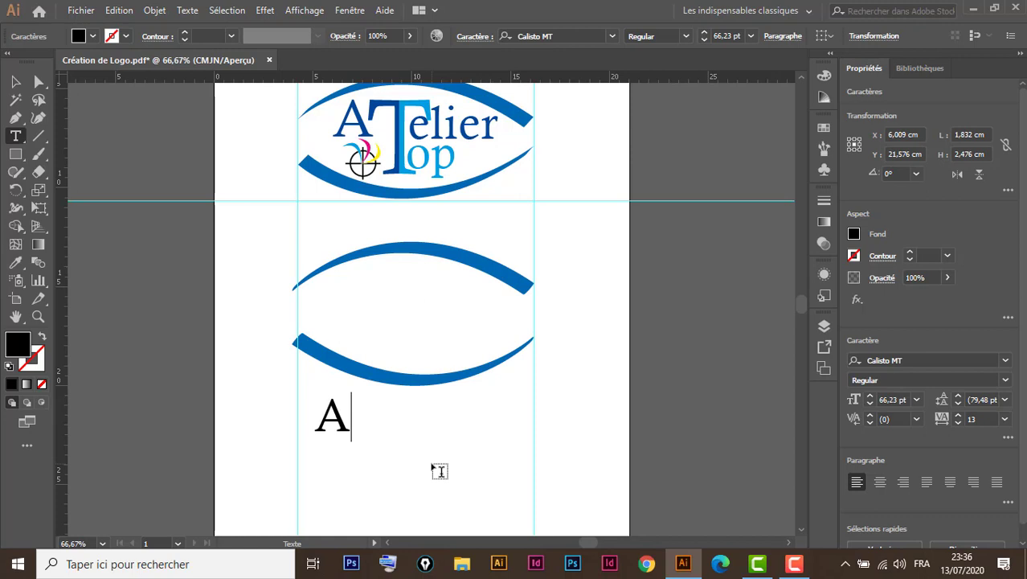
type("Telier")
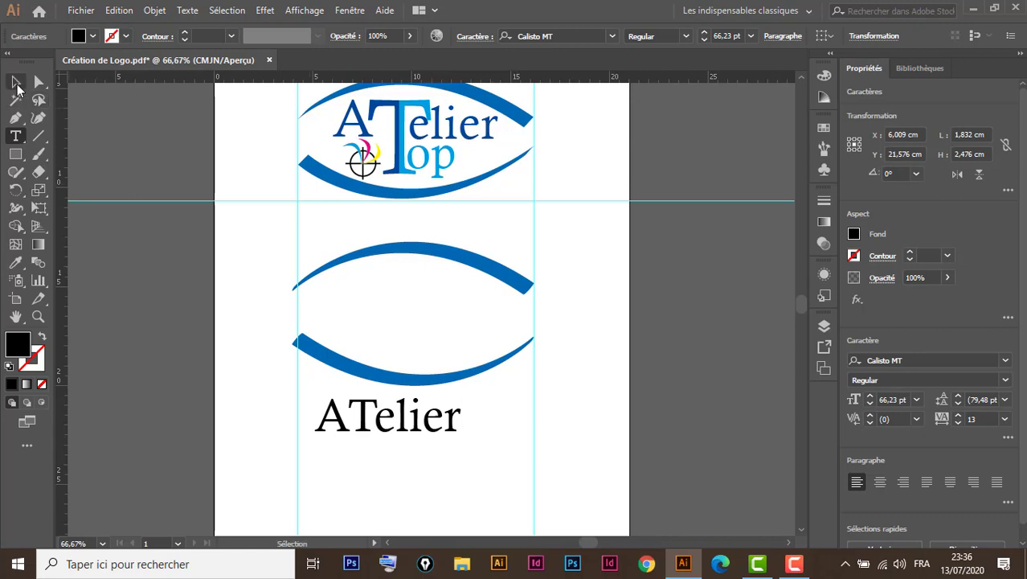
left_click(15, 81)
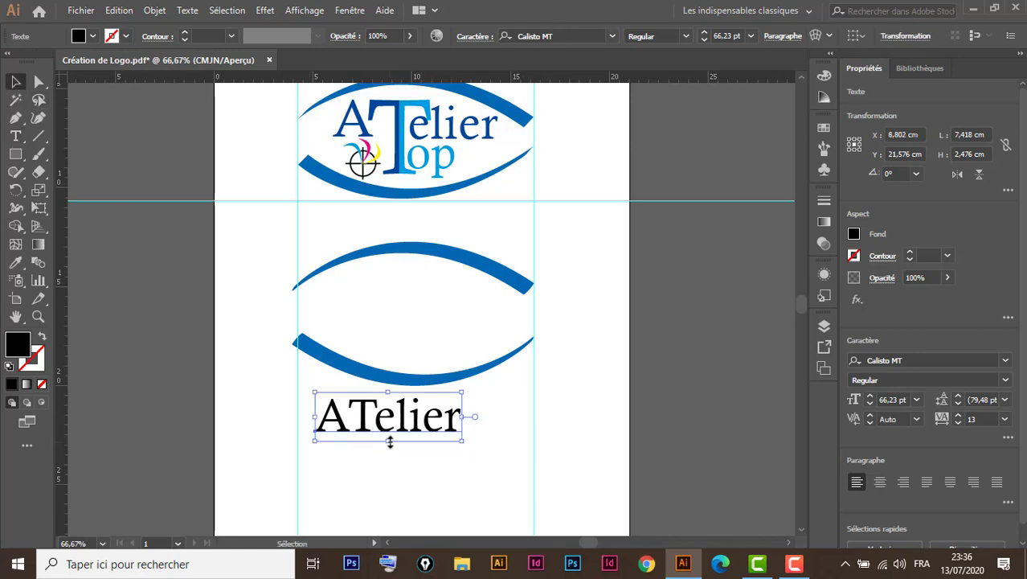
Step: Duplicate the "ATelier" text below itself, replace the copy's wording with "Top" and shift it to about X 11.35 cm, Y 24.85 cm
left_click_drag(390, 417, 426, 488)
double_click(430, 498)
double_click(432, 497)
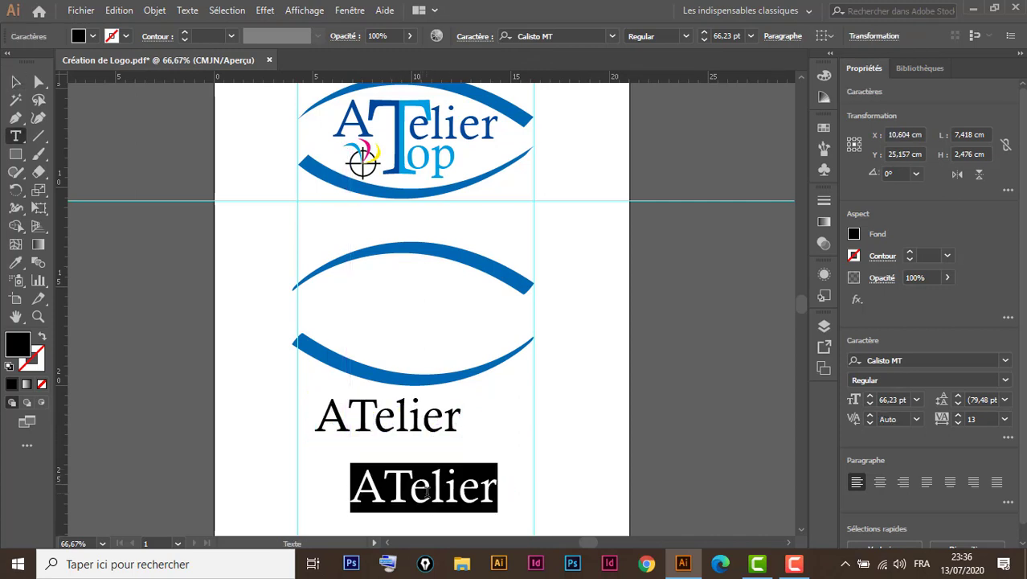
type("Top")
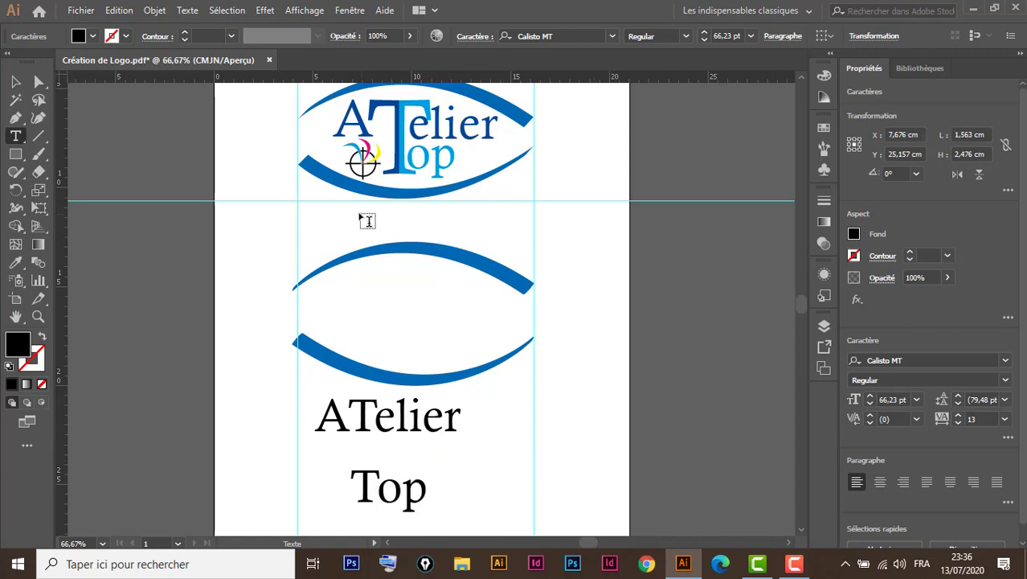
key("Escape")
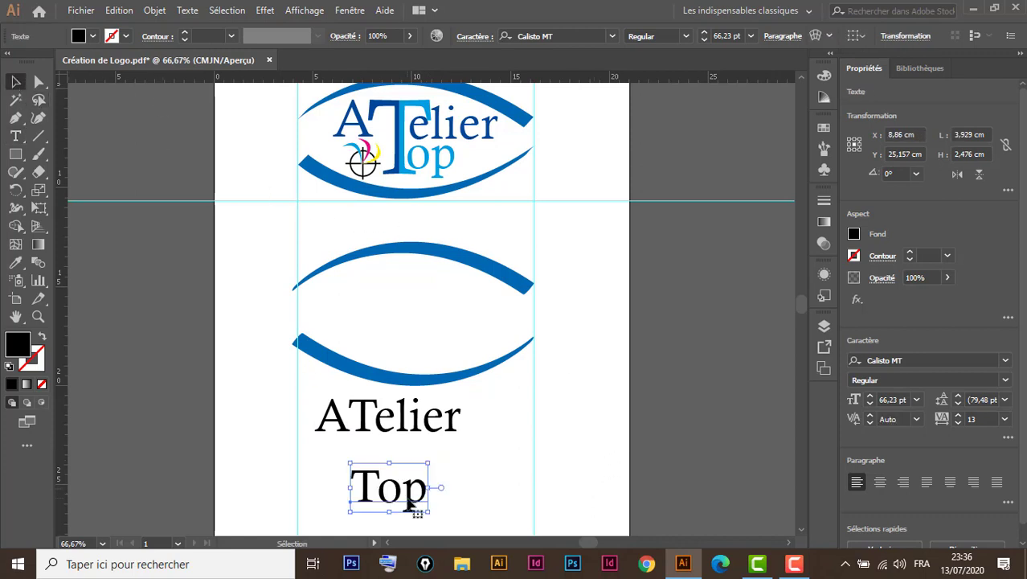
left_click_drag(407, 499, 457, 493)
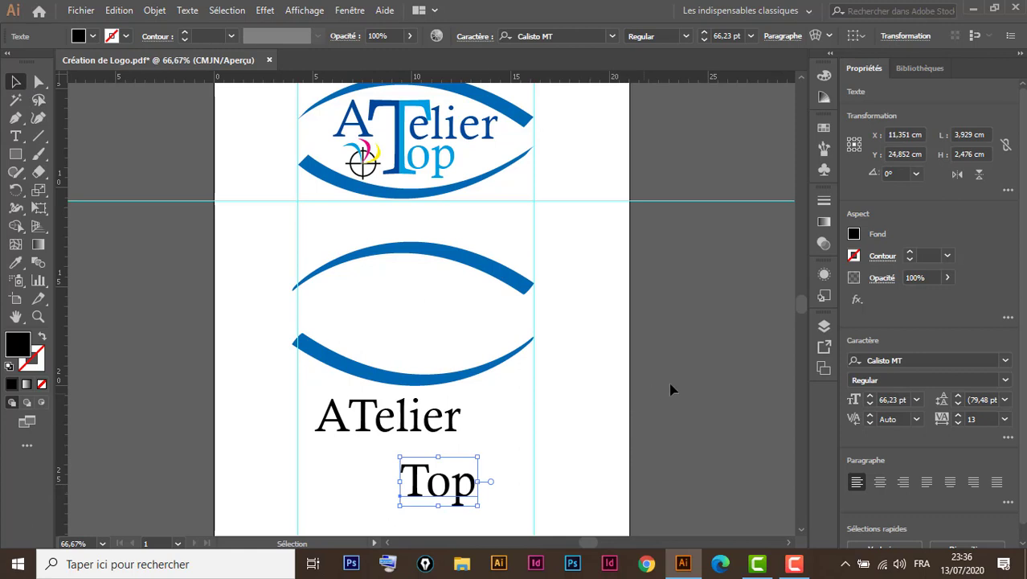
Step: Fill "Top" with light blue and "ATelier" with dark blue from the swatches, and shift "ATelier" slightly down to about X 9.22 cm
left_click(822, 130)
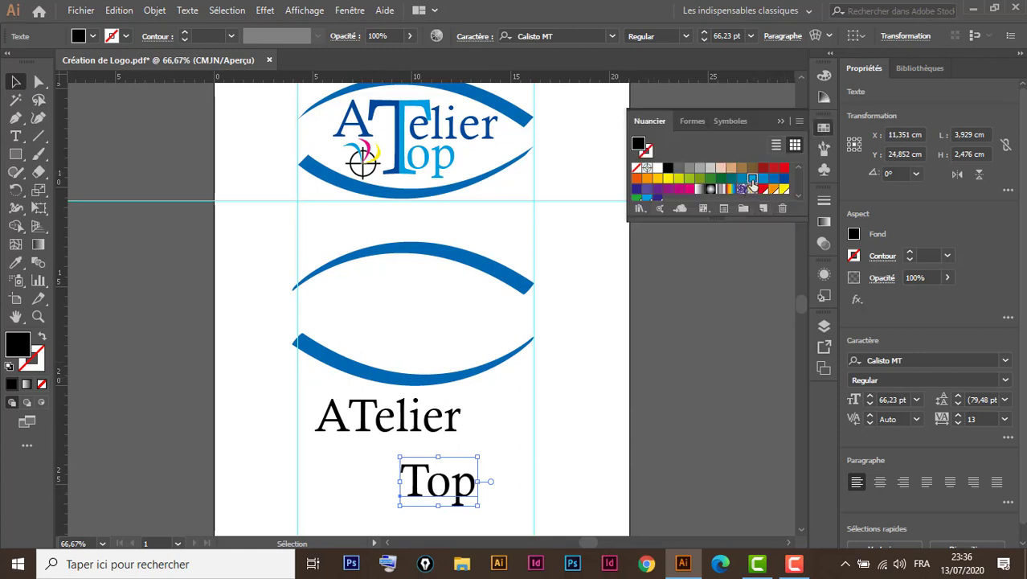
left_click(751, 180)
left_click(446, 419)
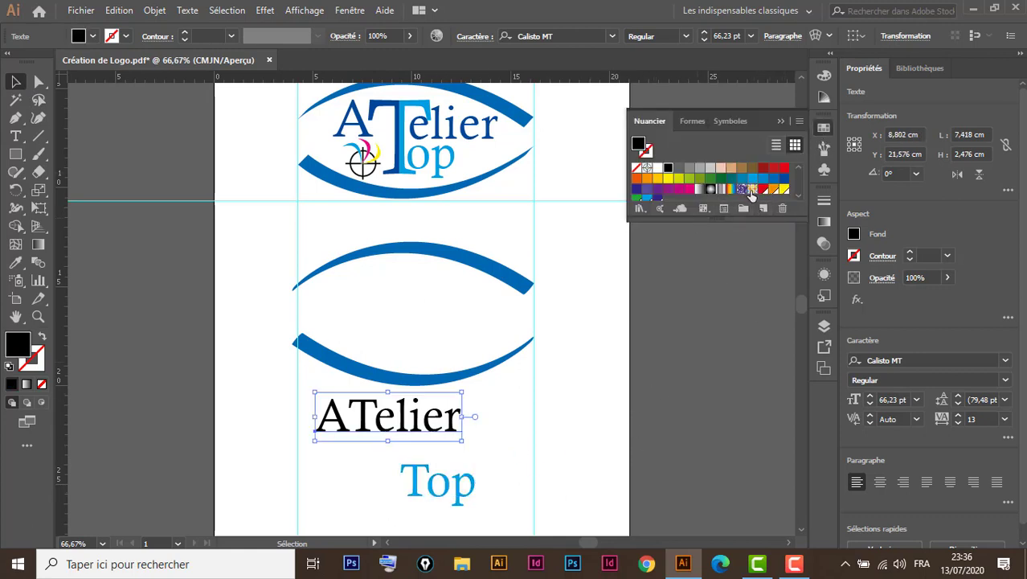
left_click(784, 178)
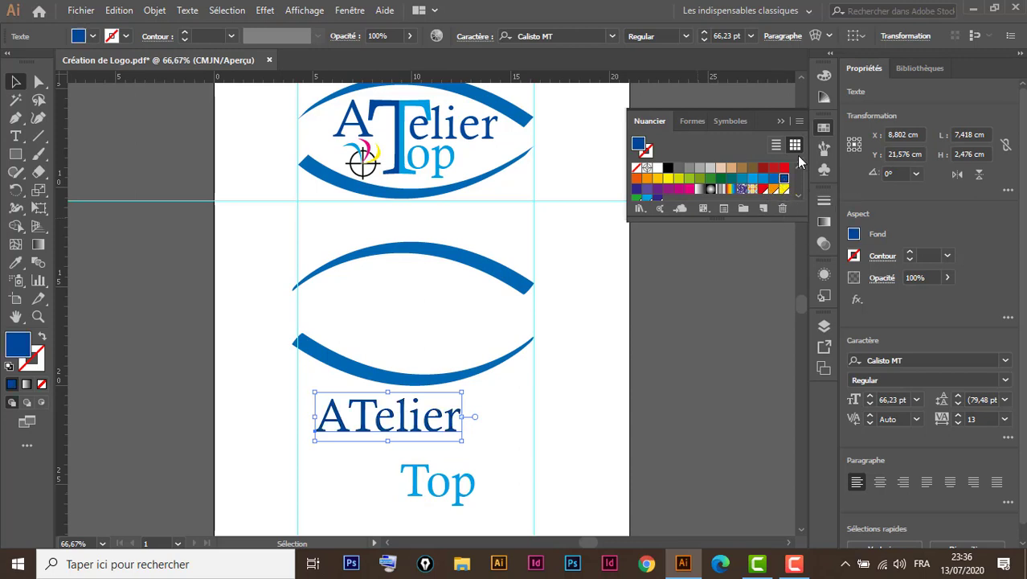
left_click(782, 122)
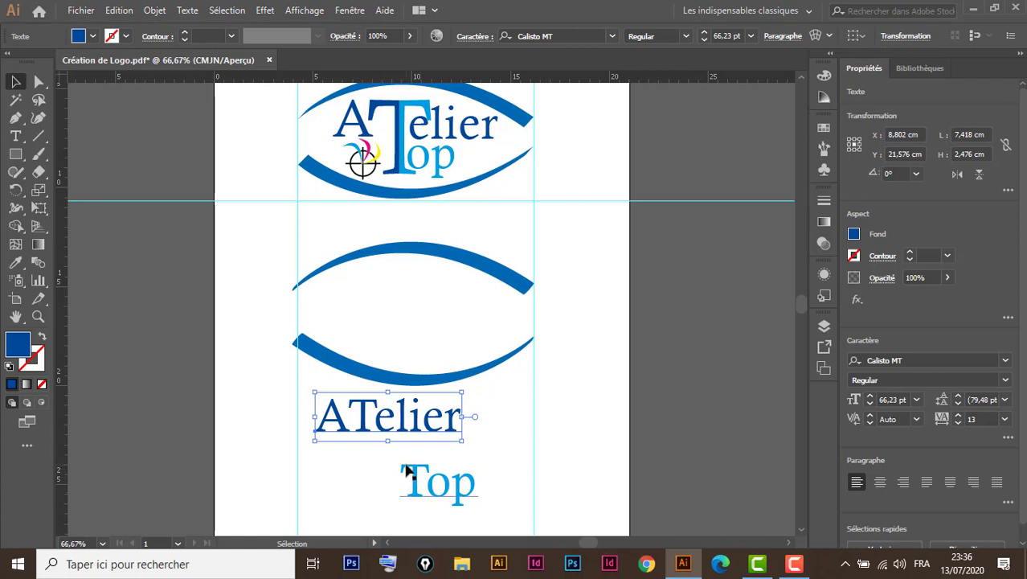
left_click_drag(409, 420, 418, 426)
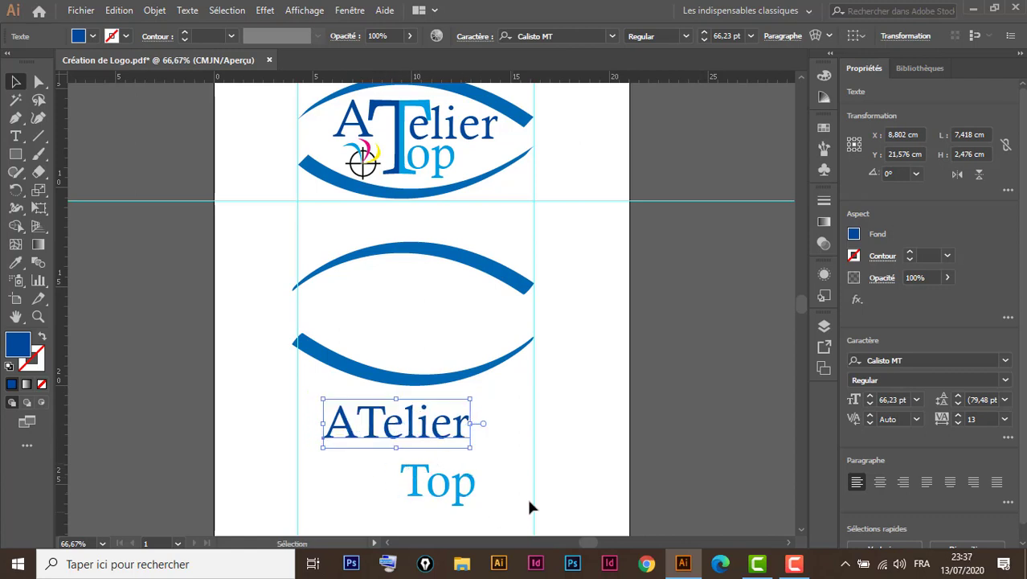
Step: Examine how the letters are sized and arranged in the original logo, comparing them with the new "ATelier" and "Top" texts
key("ctrl+space")
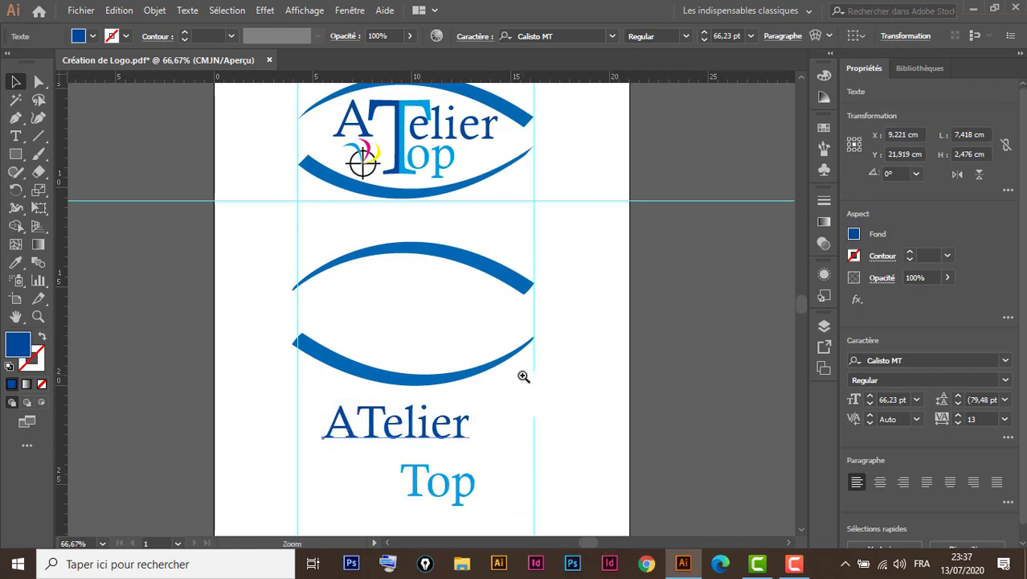
left_click_drag(523, 376, 286, 532)
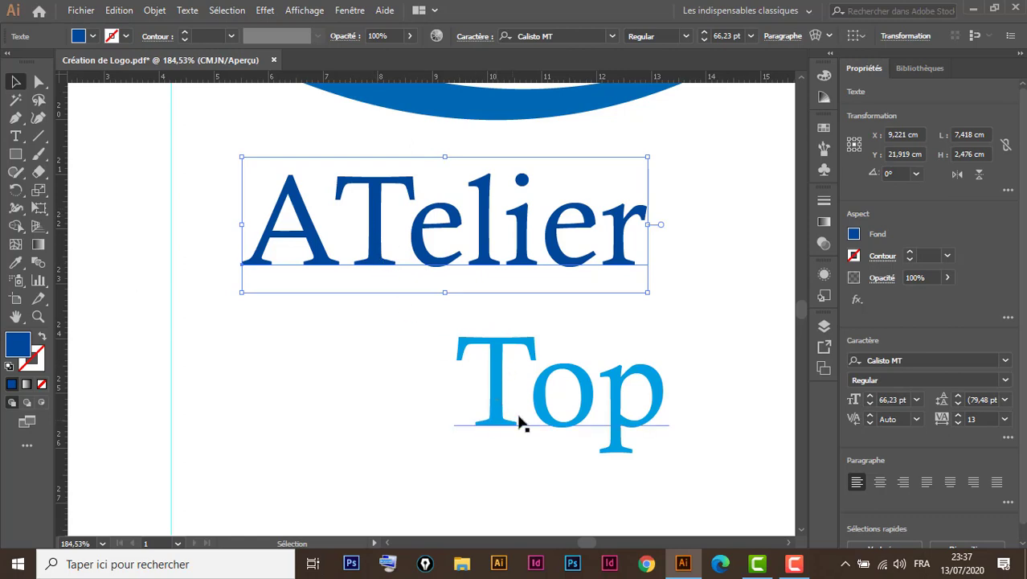
key("space")
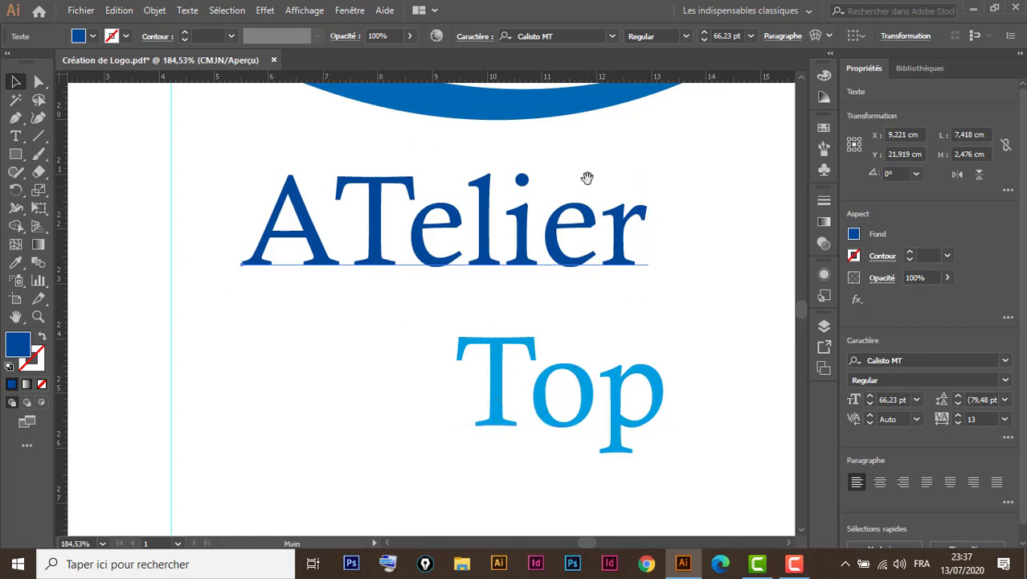
left_click_drag(590, 192, 575, 484)
left_click_drag(595, 219, 538, 455)
left_click_drag(537, 196, 567, 401)
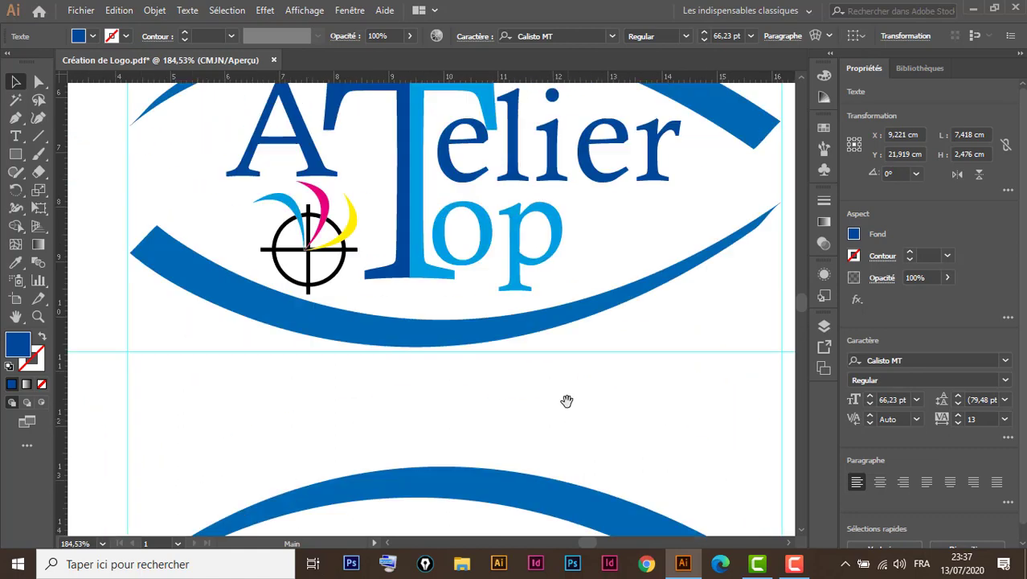
left_click_drag(539, 293, 568, 424)
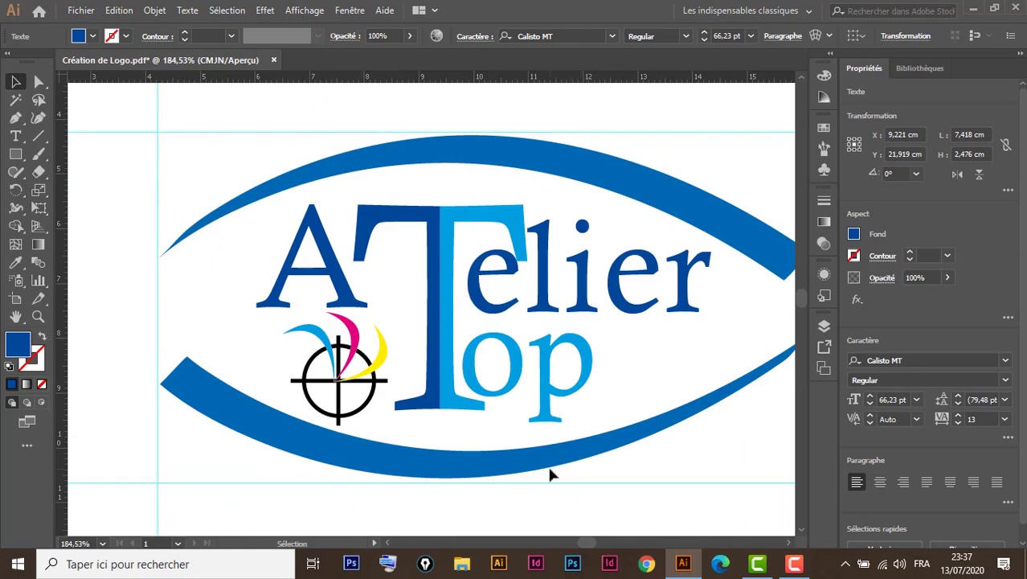
scroll(532, 321, "down", 10)
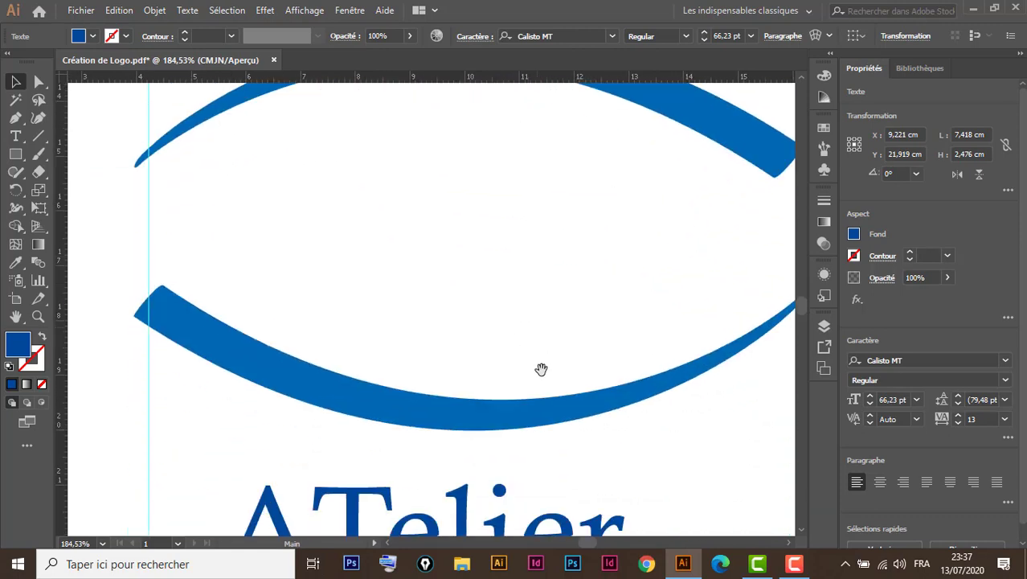
left_click_drag(537, 469, 556, 177)
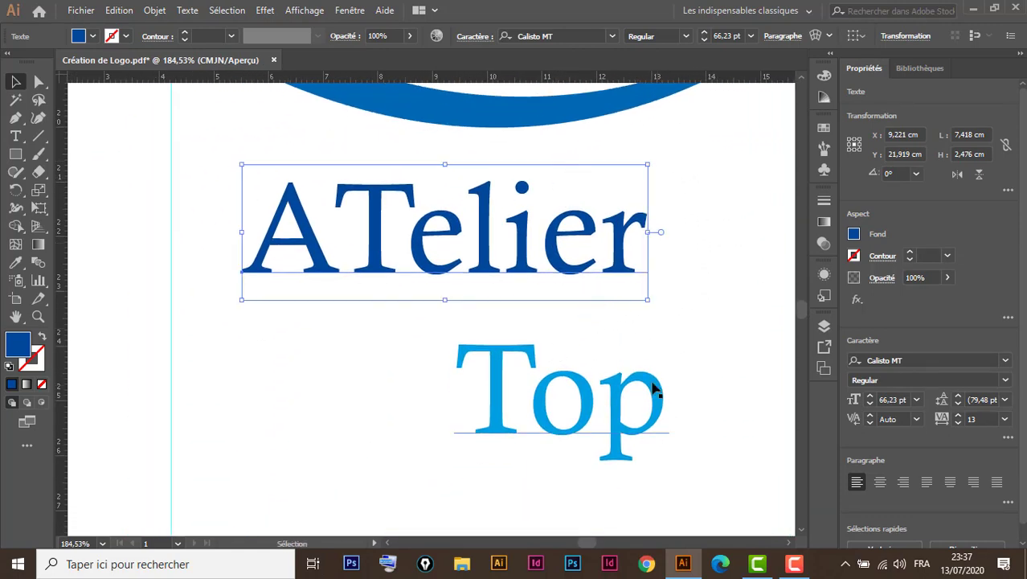
Step: Cut the letter A out of "ATelier", paste it as a separate text object and place it below and left of "Telier"
double_click(325, 267)
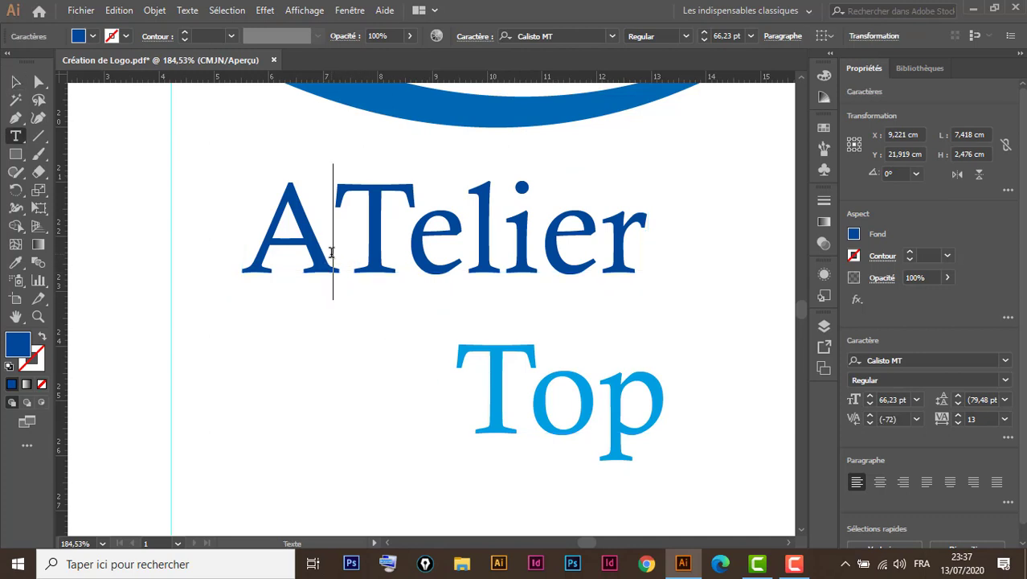
left_click_drag(335, 249, 267, 240)
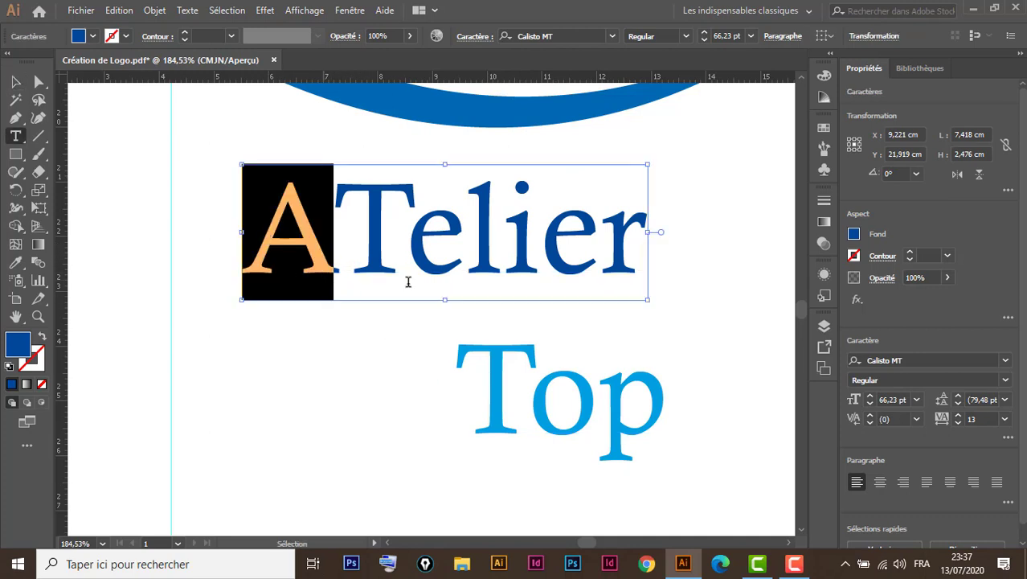
key("BackSpace")
left_click(16, 81)
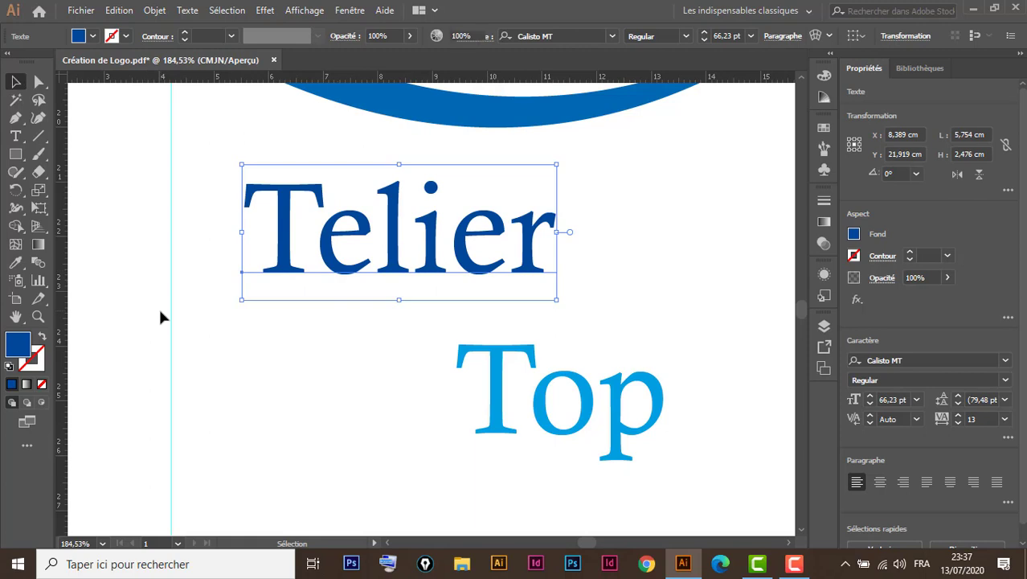
left_click(160, 315)
key("ctrl+v")
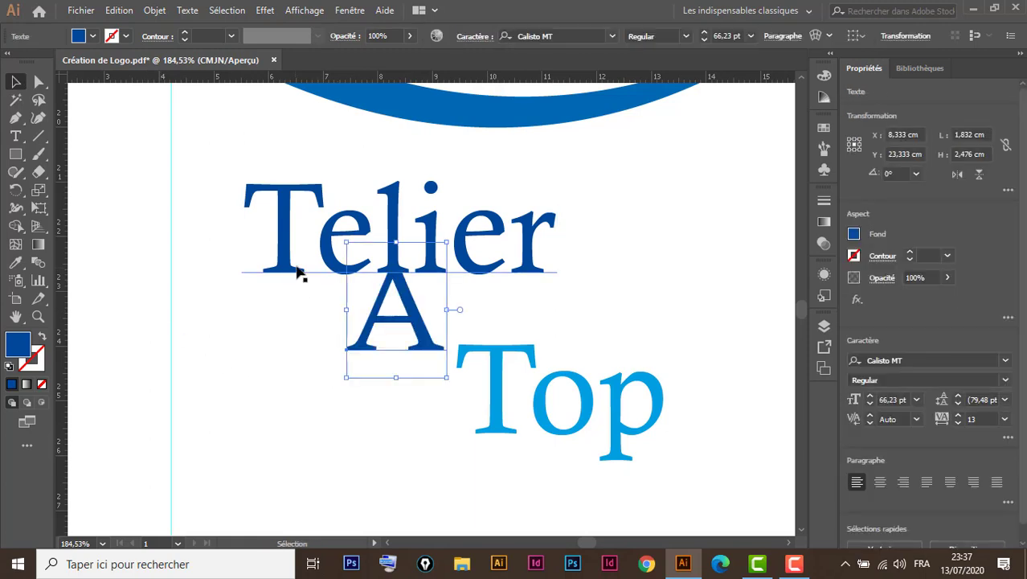
left_click_drag(410, 322, 231, 333)
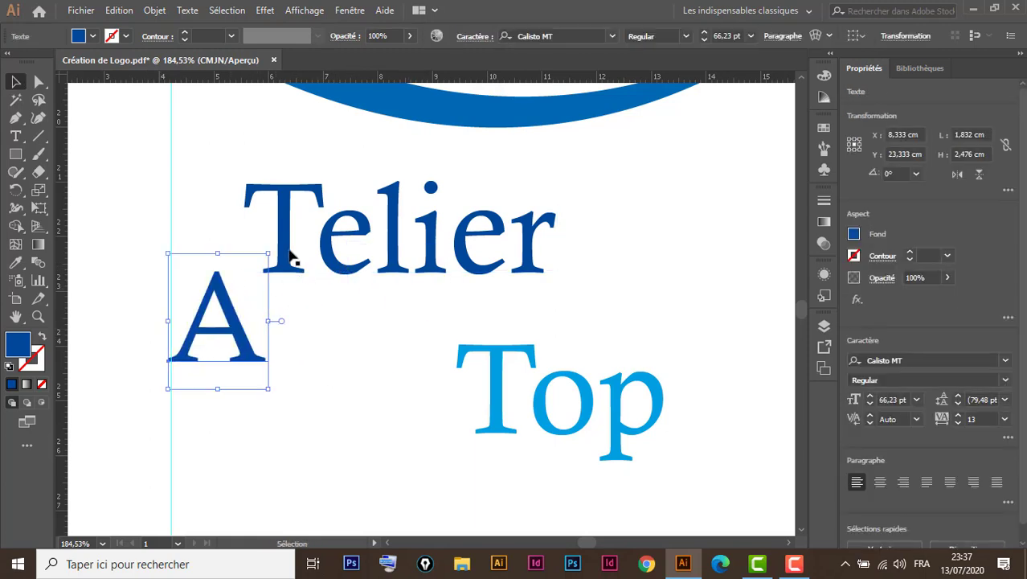
Step: Move "Telier" to the right, cut out its T and paste it as a separate text object just right of the A
left_click_drag(326, 256, 402, 262)
key("t")
left_click(428, 273)
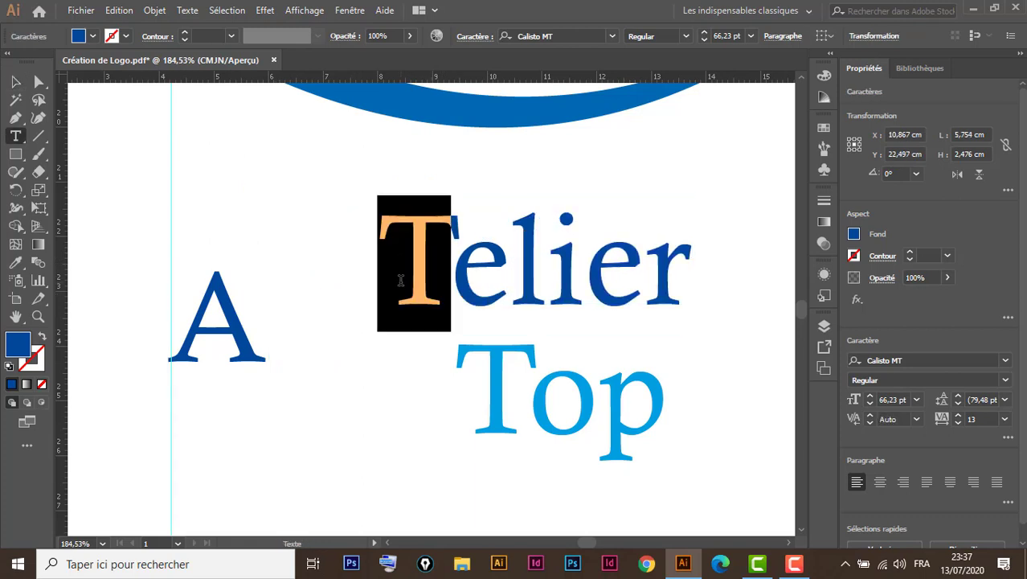
key("BackSpace")
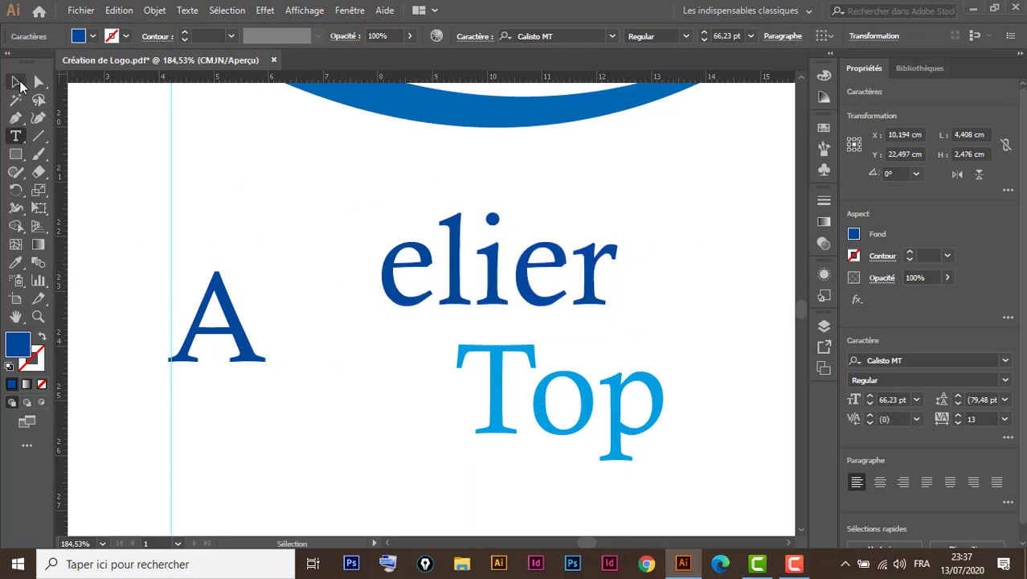
left_click(16, 82)
left_click(321, 331)
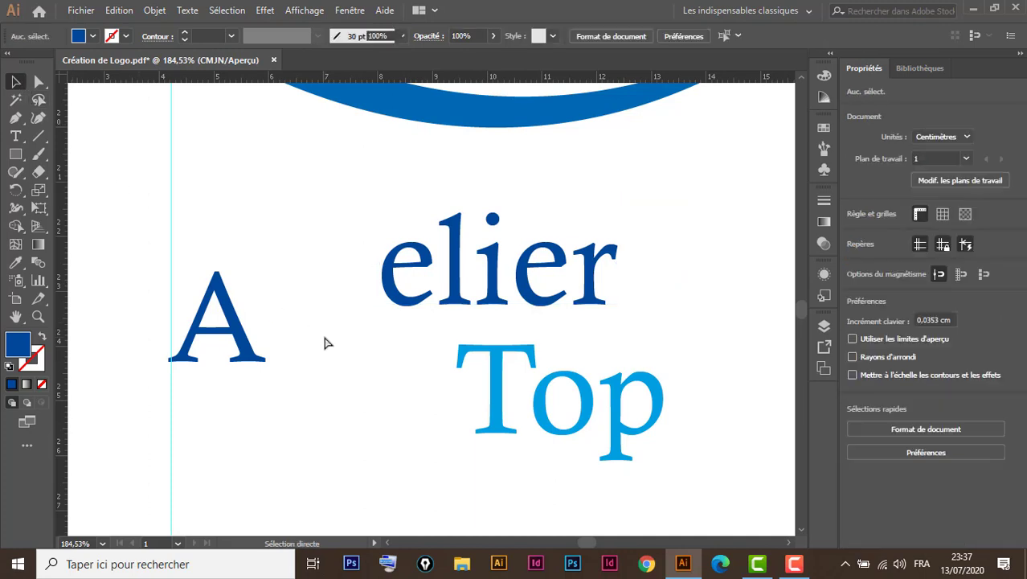
key("ctrl+f")
left_click_drag(379, 329, 303, 340)
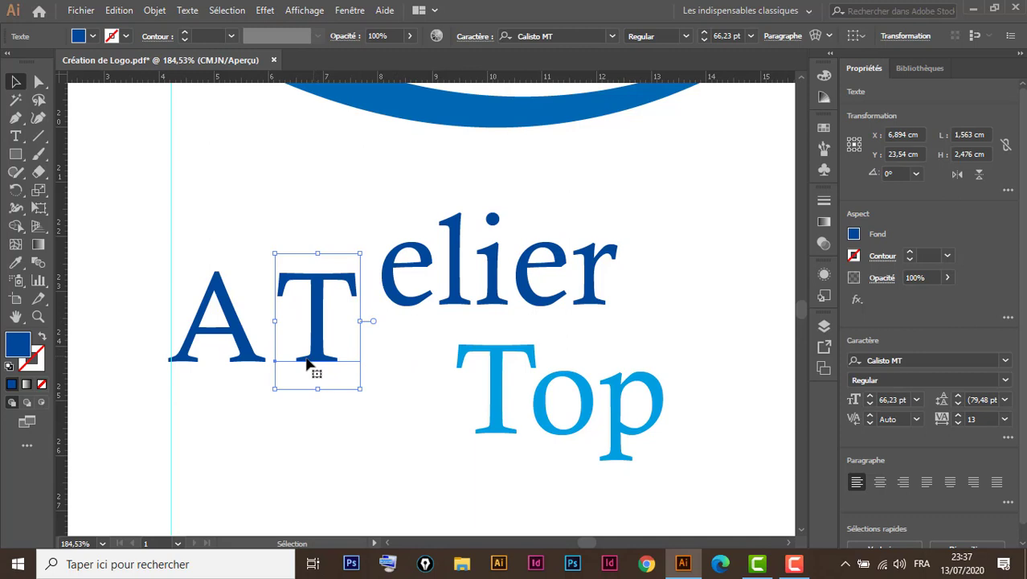
Step: Shrink the separate A to about 52.7 pt and enlarge the separate T beside it to about 98.9 pt
left_click(242, 366)
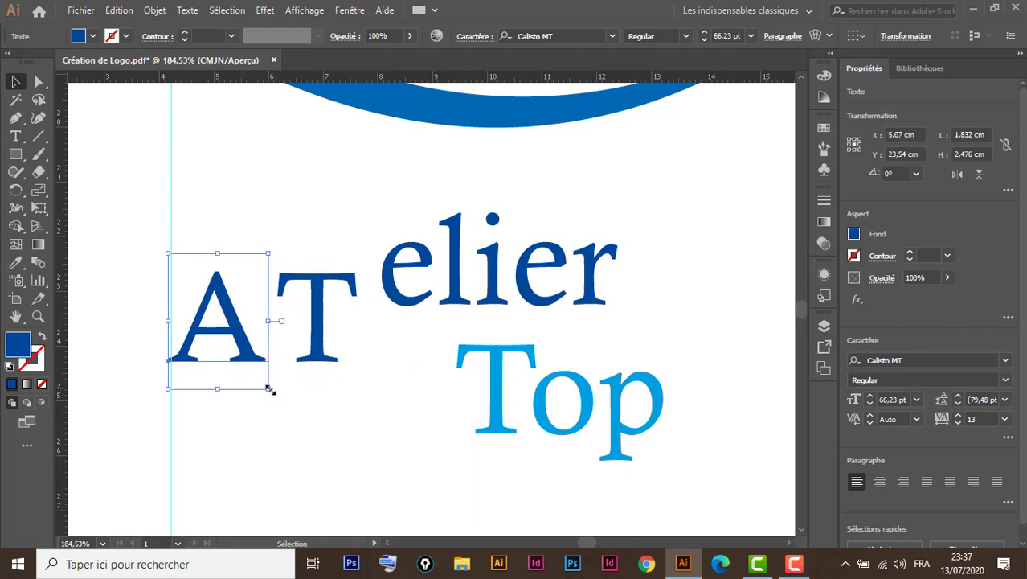
left_click_drag(269, 389, 294, 354)
left_click(320, 331)
Step: Remove the T from the light blue "Top" text, leaving only "op"
double_click(504, 399)
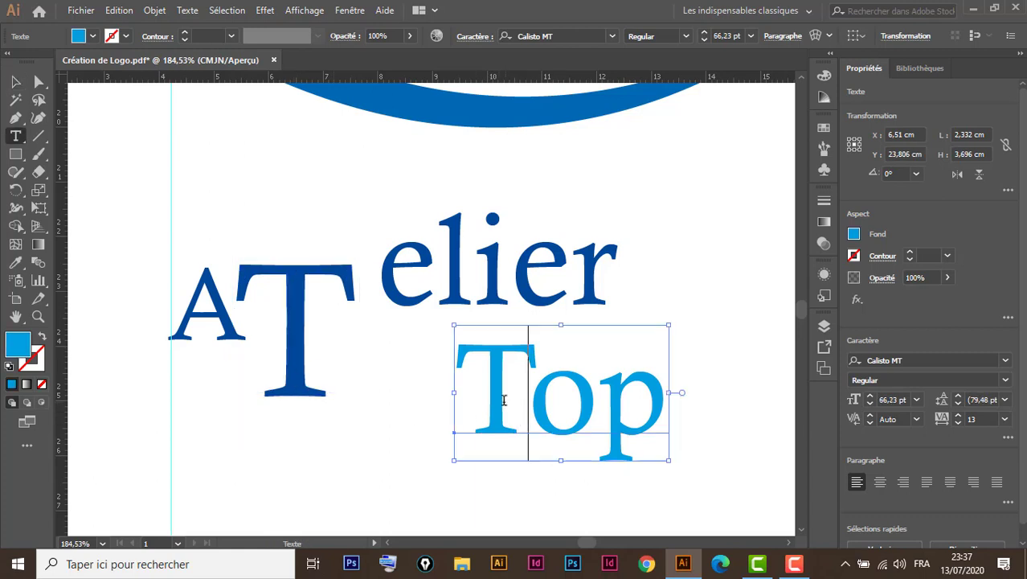
key("BackSpace")
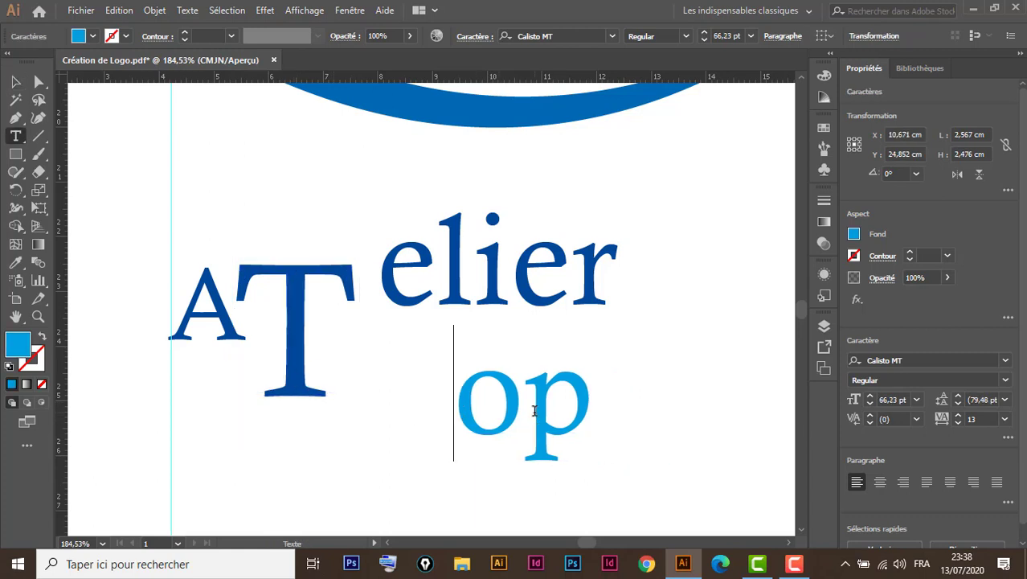
left_click(14, 83)
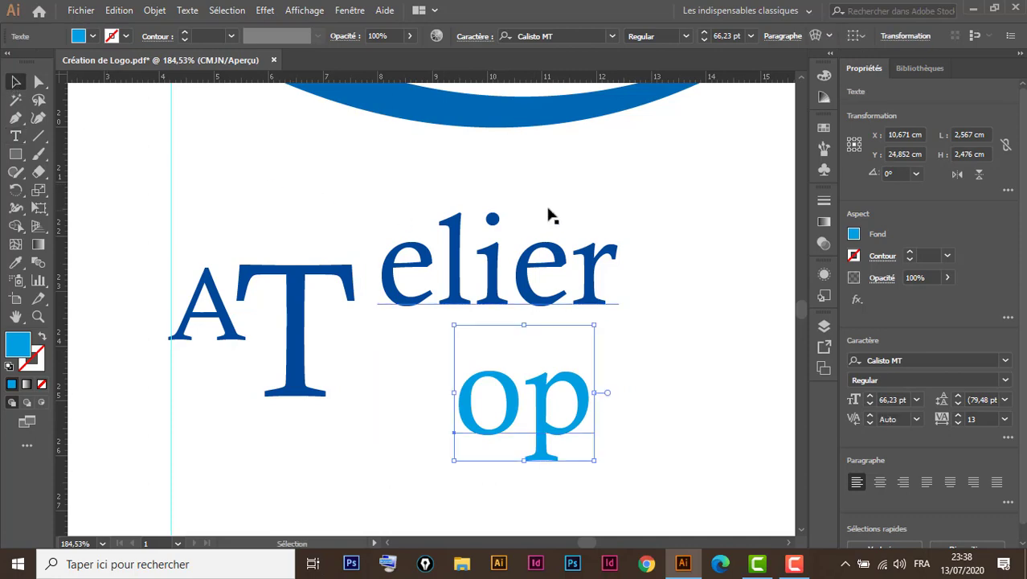
Step: Examine the shared large T and the surrounding letters in the original logo, comparing them with the new lettering
key("a")
key("ctrl+1")
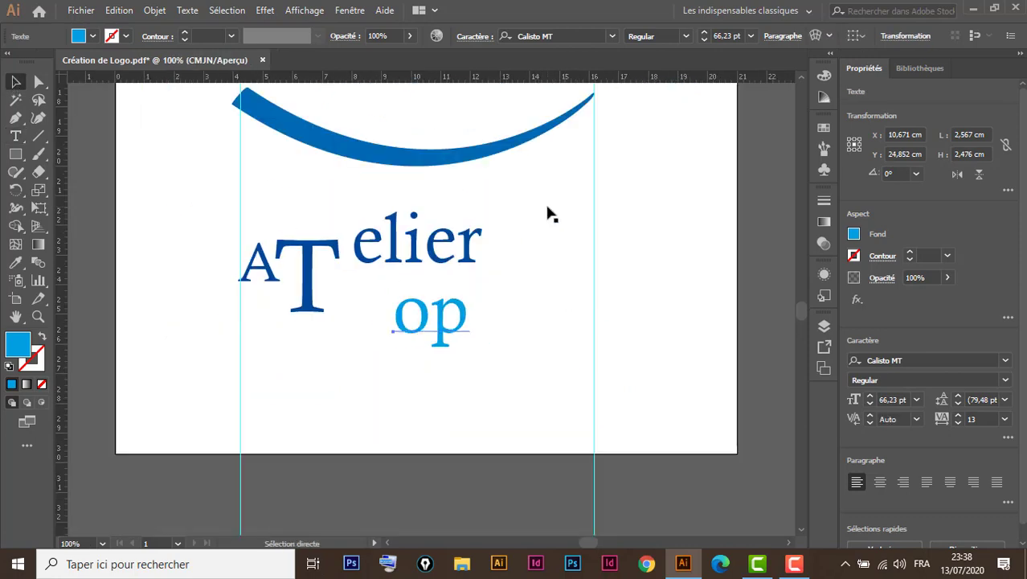
key("v")
left_click(534, 168)
scroll(541, 250, "up", 10)
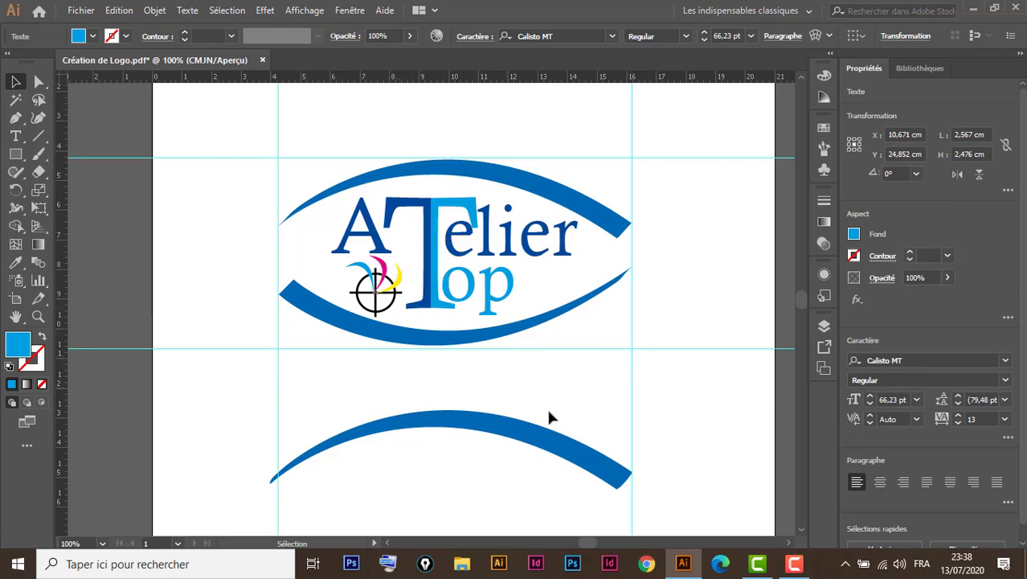
scroll(474, 284, "down", 10)
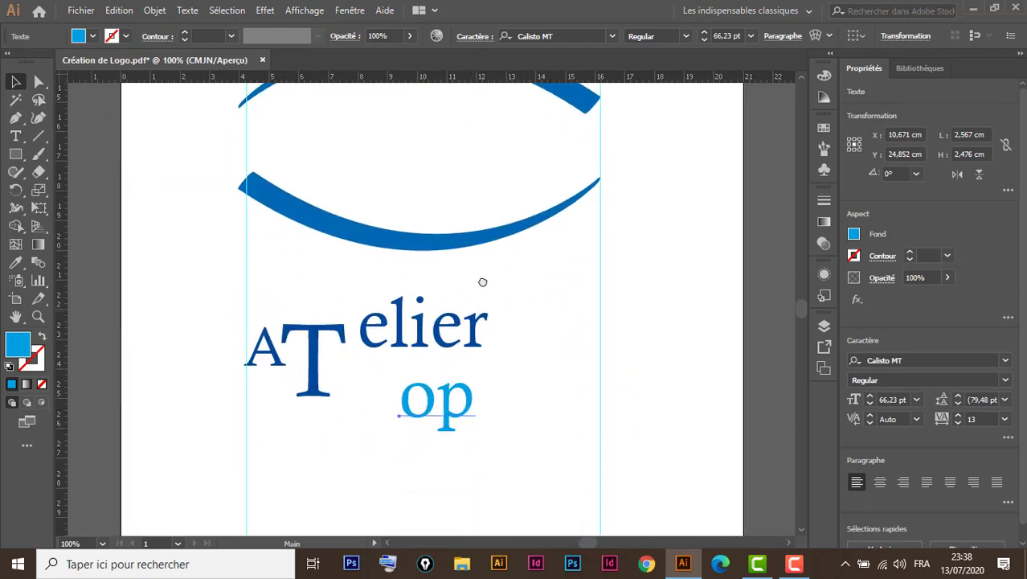
left_click_drag(482, 282, 492, 237)
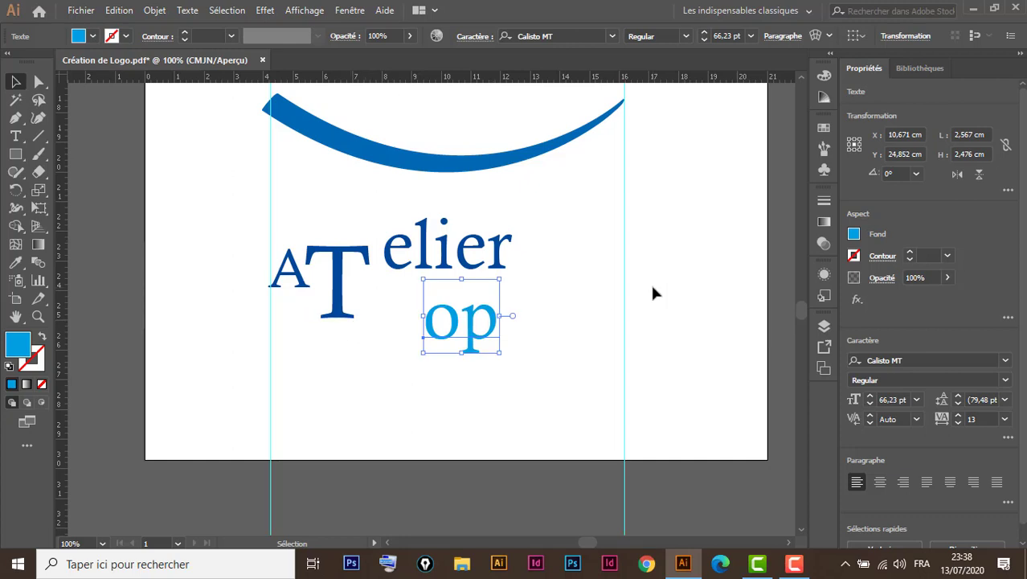
Step: Move the dark blue T up onto the large T of the original logo for size reference
key("ctrl+minus")
key("ctrl+minus")
key("ctrl+minus")
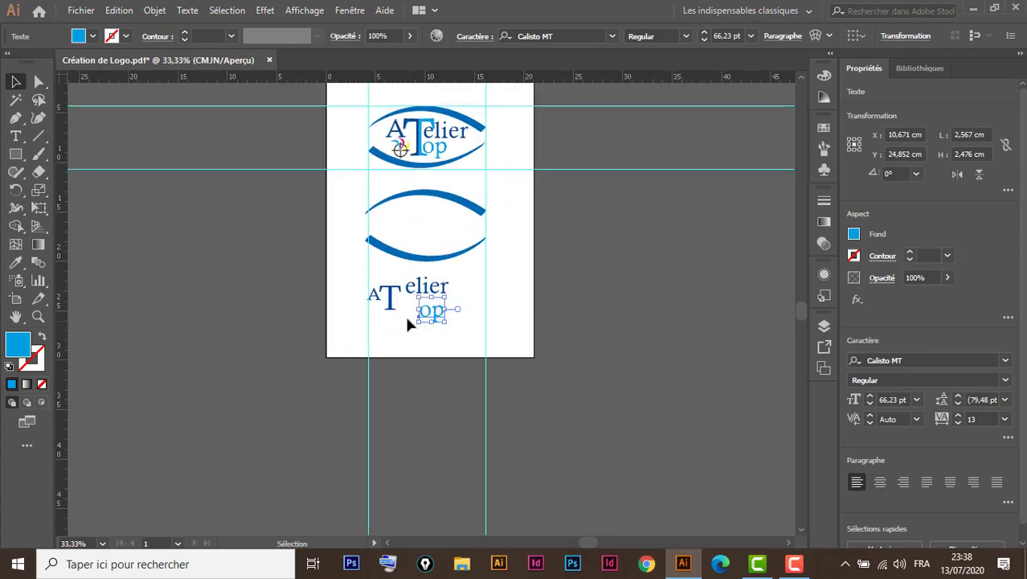
left_click_drag(392, 303, 420, 149)
left_click_drag(486, 113, 373, 225)
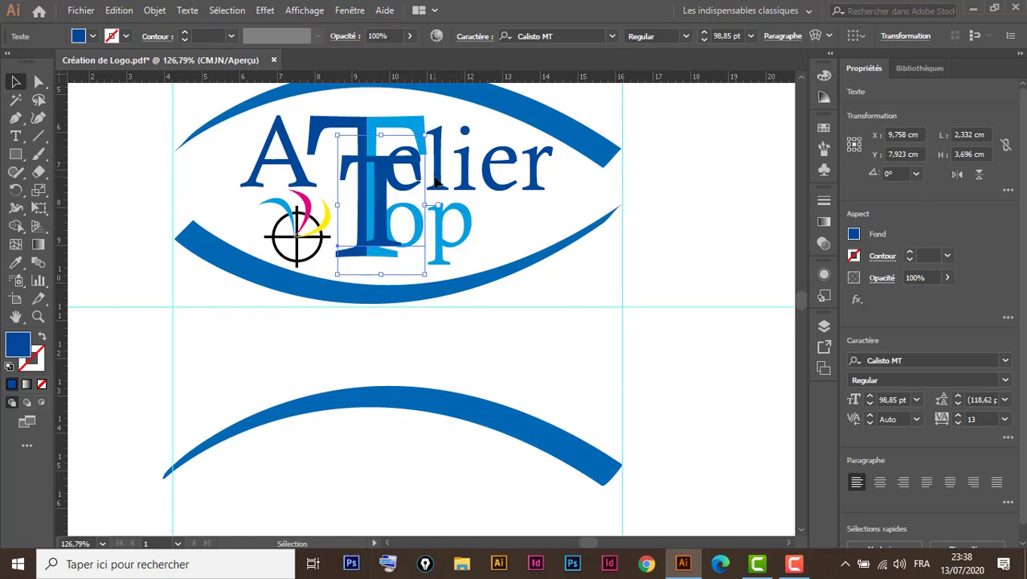
Step: Scale and align the T over the original logo's large T, bringing it to about 155.4 pt
left_click_drag(339, 134, 381, 379)
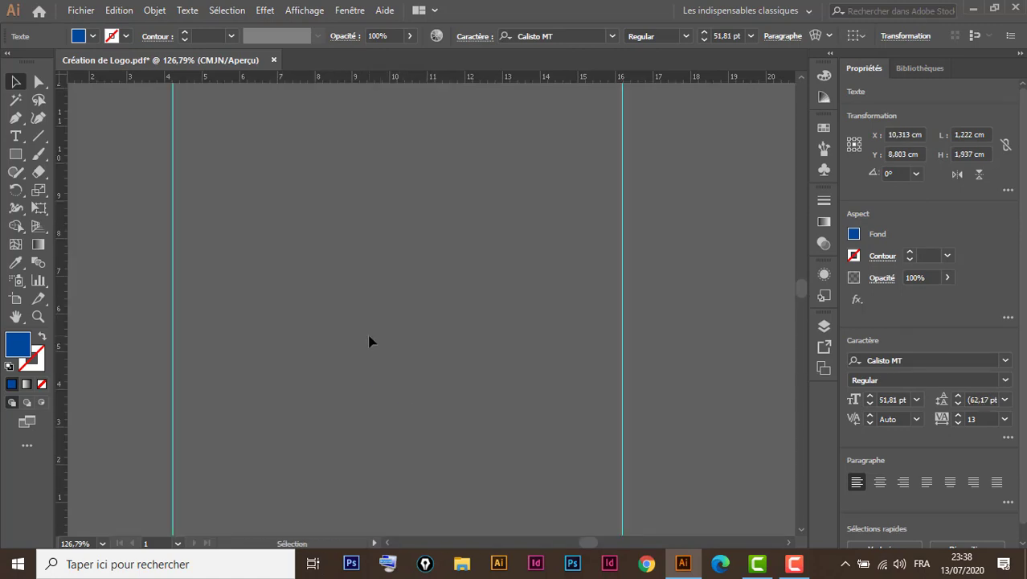
scroll(367, 341, "down", 5)
scroll(366, 341, "down", 5)
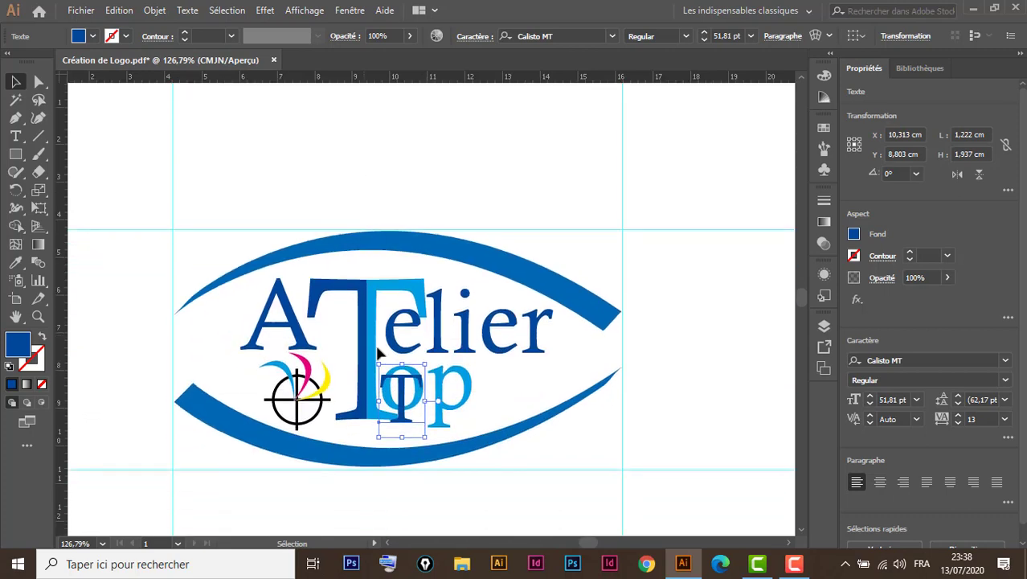
left_click_drag(377, 363, 310, 256)
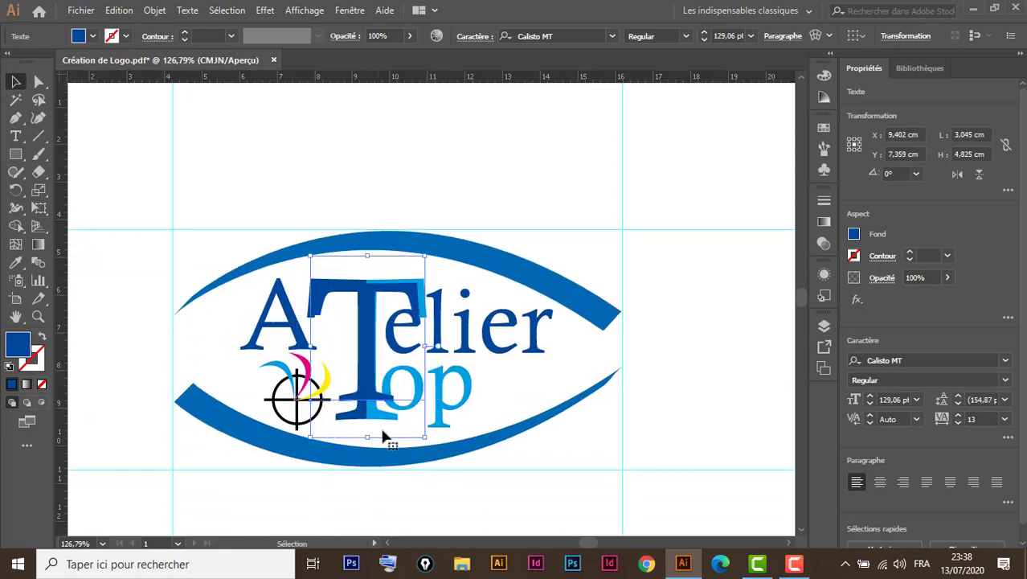
left_click_drag(425, 437, 444, 462)
left_click_drag(308, 254, 303, 242)
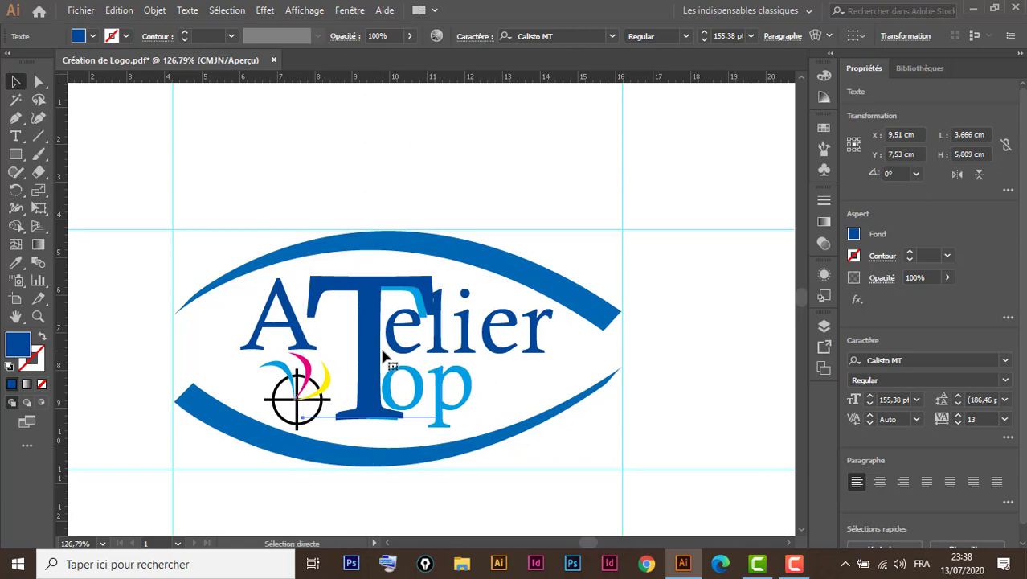
Step: Move the enlarged T back down between the separate A and "elier", to about X 7.43 cm, Y 23.33 cm
key("ctrl+minus")
key("ctrl+minus")
key("ctrl+minus")
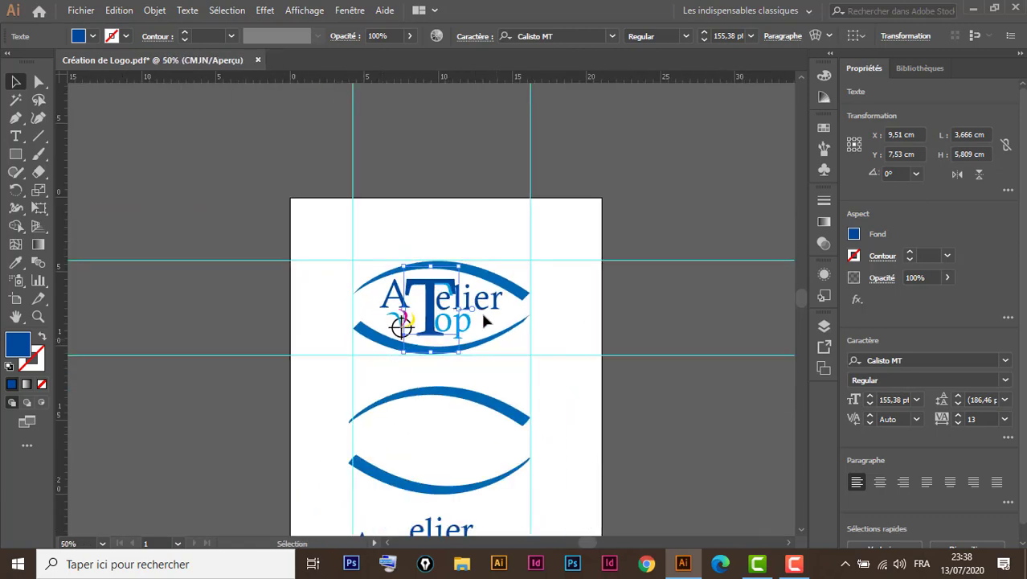
scroll(482, 331, "down", 5)
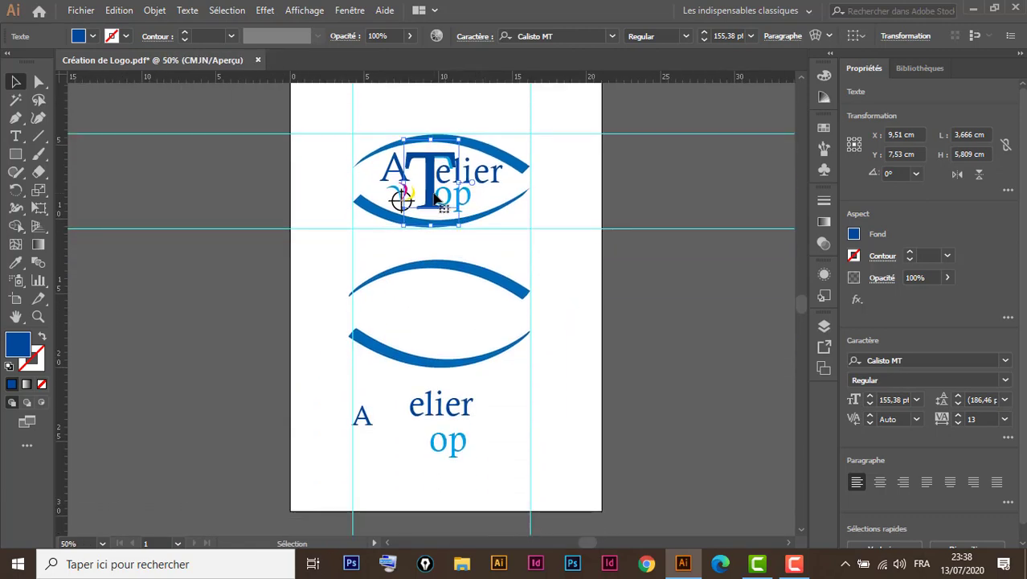
left_click_drag(446, 207, 400, 424)
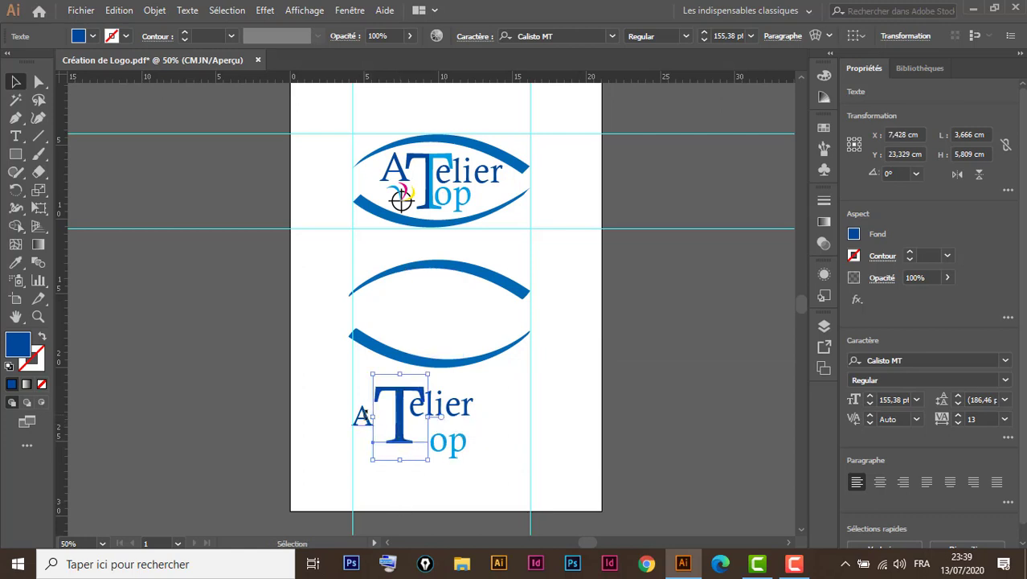
Step: Enlarge the A to about 76.7 pt and place it left of the T near its top, at about X 4.55 cm, Y 22.38 cm
left_click(355, 419)
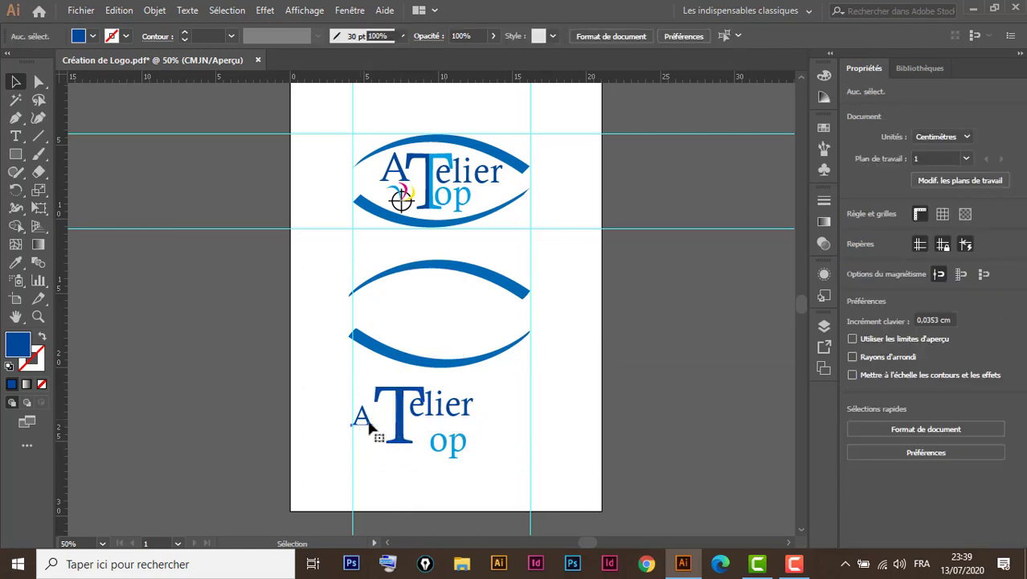
left_click(356, 415)
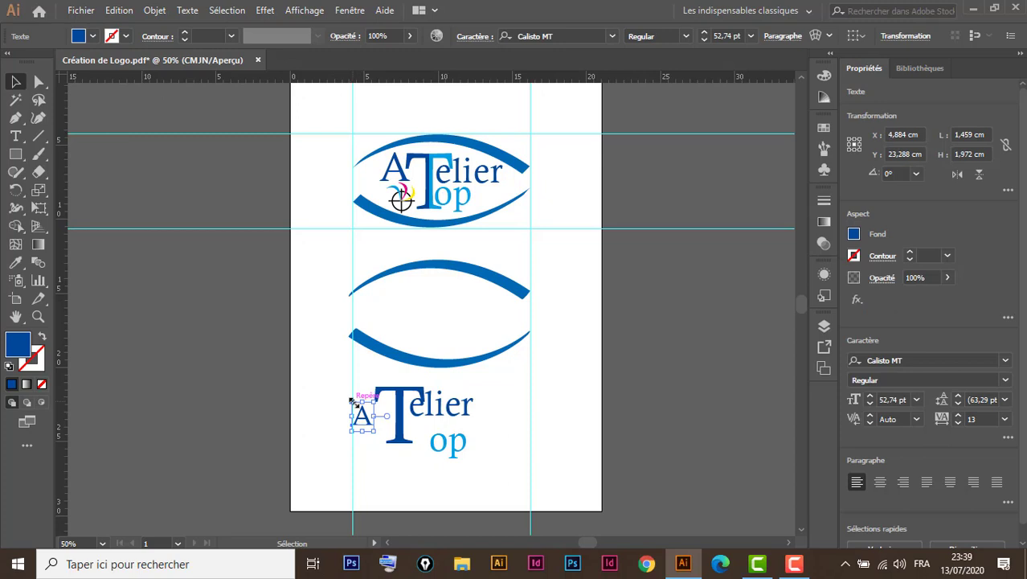
mouse_move(352, 398)
left_mouse_down()
mouse_move(339, 386)
mouse_move(369, 388)
left_mouse_up()
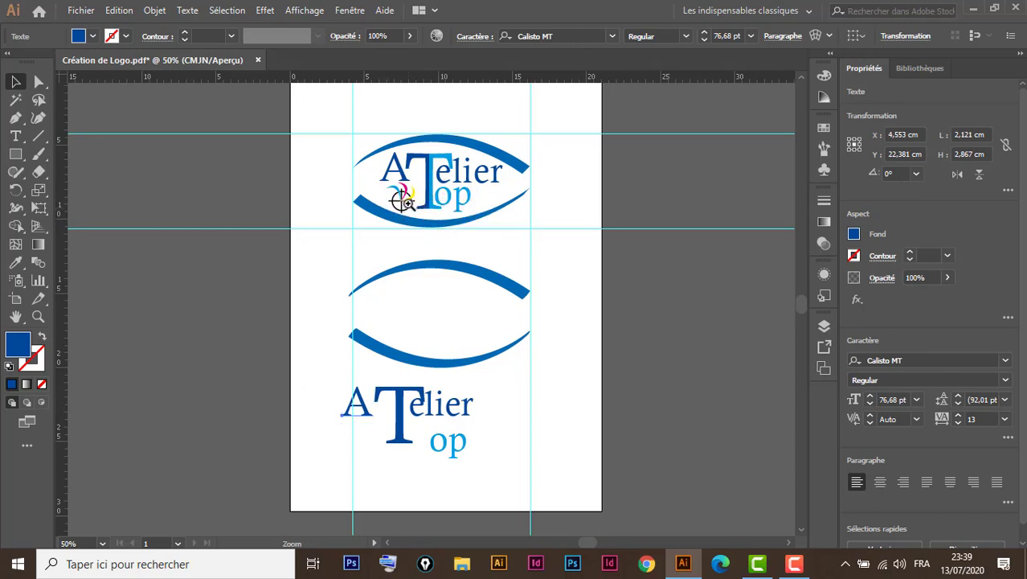
Step: Check the original logo's letter layout, then lower "elier" slightly and place "op" beneath it against the T's stem
left_click(407, 203)
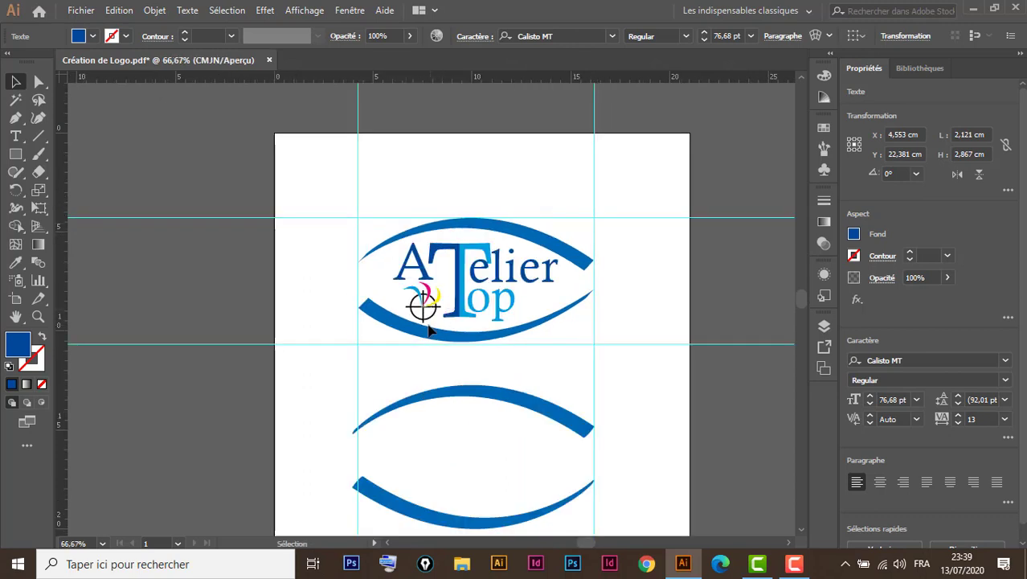
left_click_drag(442, 320, 428, 299)
scroll(506, 411, "down", 6)
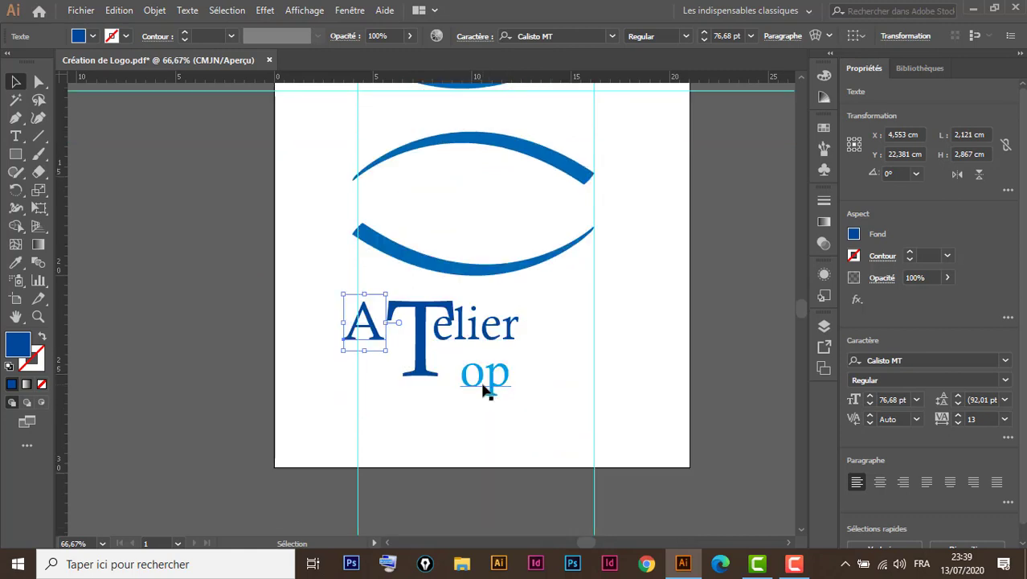
scroll(482, 362, "up", 1)
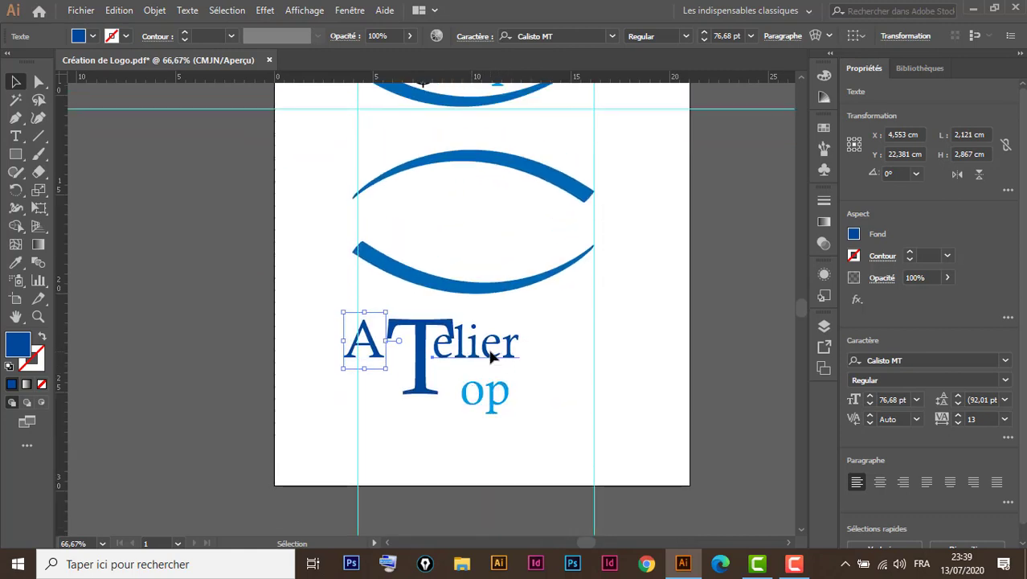
left_click_drag(493, 352, 493, 363)
left_click_drag(481, 403, 449, 387)
Step: Move "op" down and right, clear of the T and "elier", to about X 10.22 cm, Y 25.42 cm
key("z")
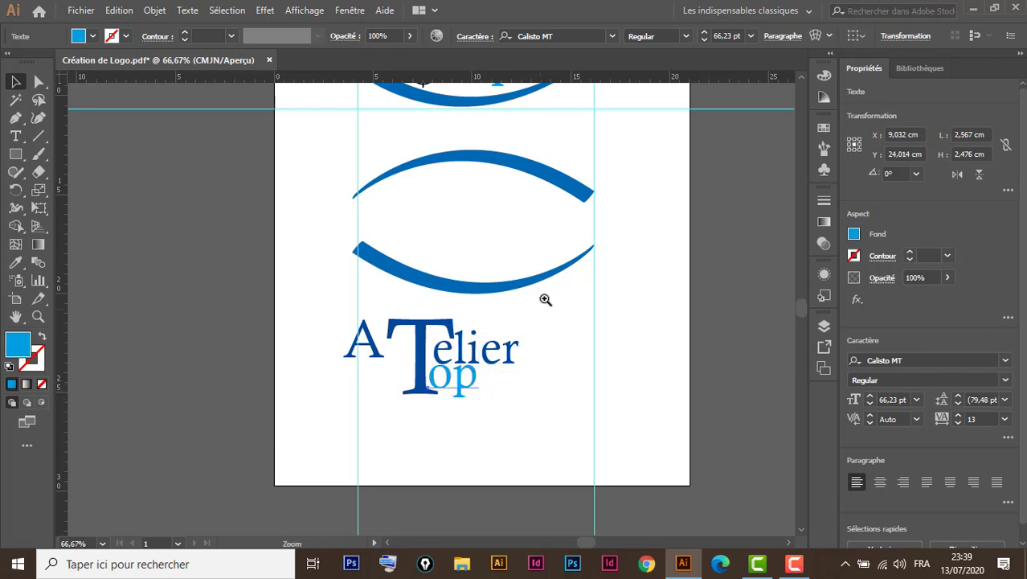
left_click_drag(546, 271, 311, 441)
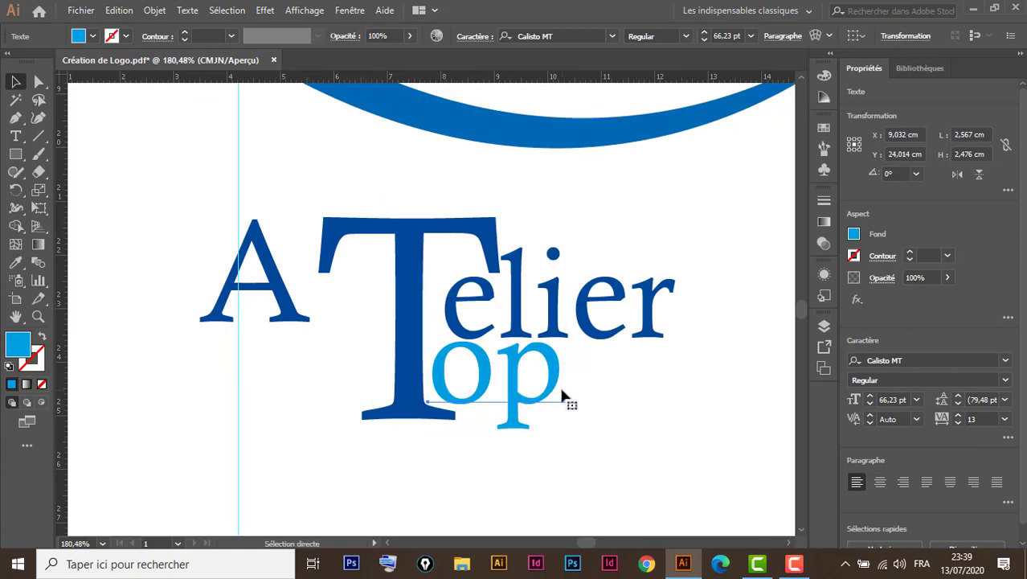
key("ctrl+minus")
key("v")
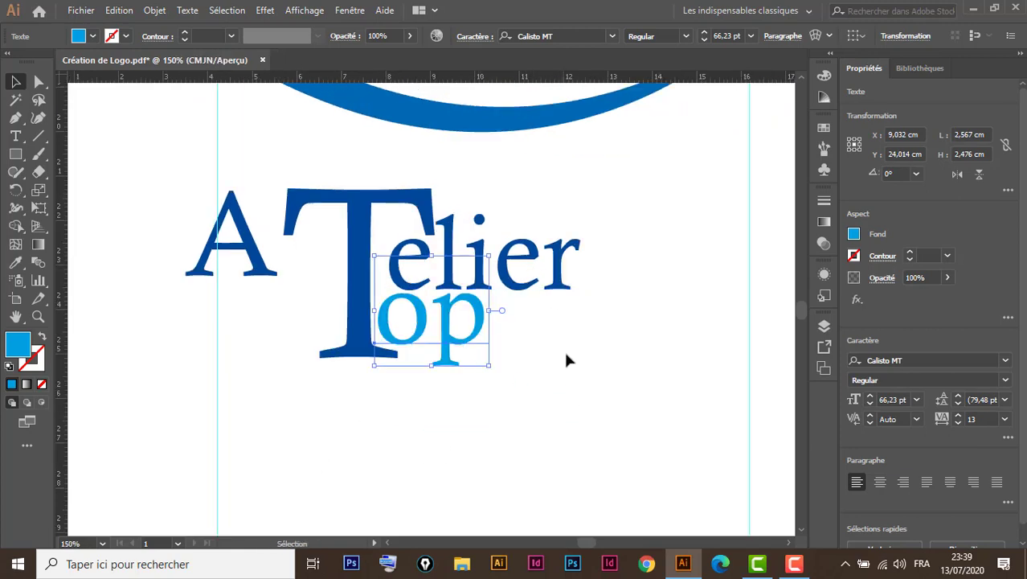
left_click(530, 296)
left_click_drag(452, 344, 503, 405)
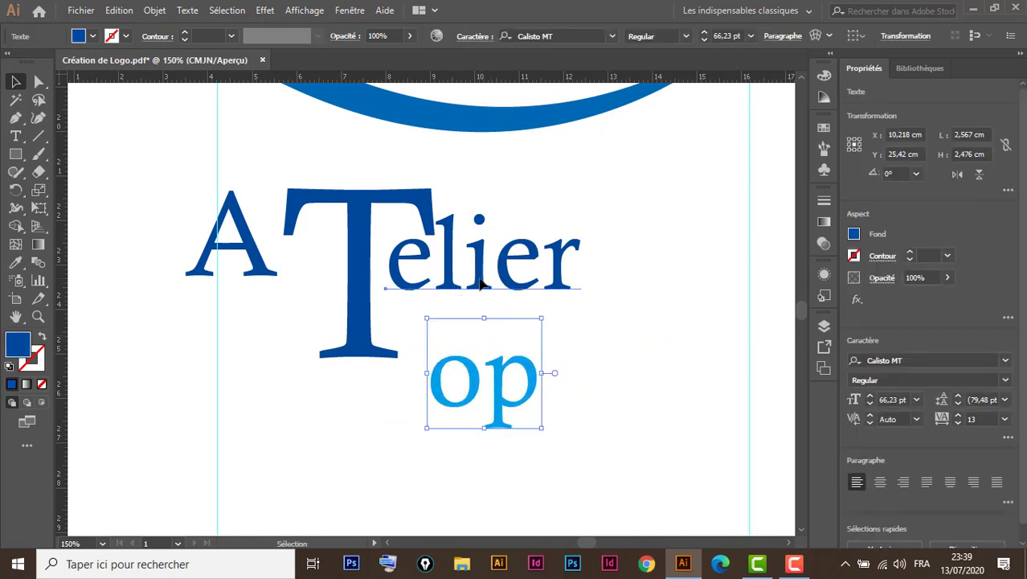
Step: Show the full character options for "elier" and set its tracking to 25
left_click(484, 291)
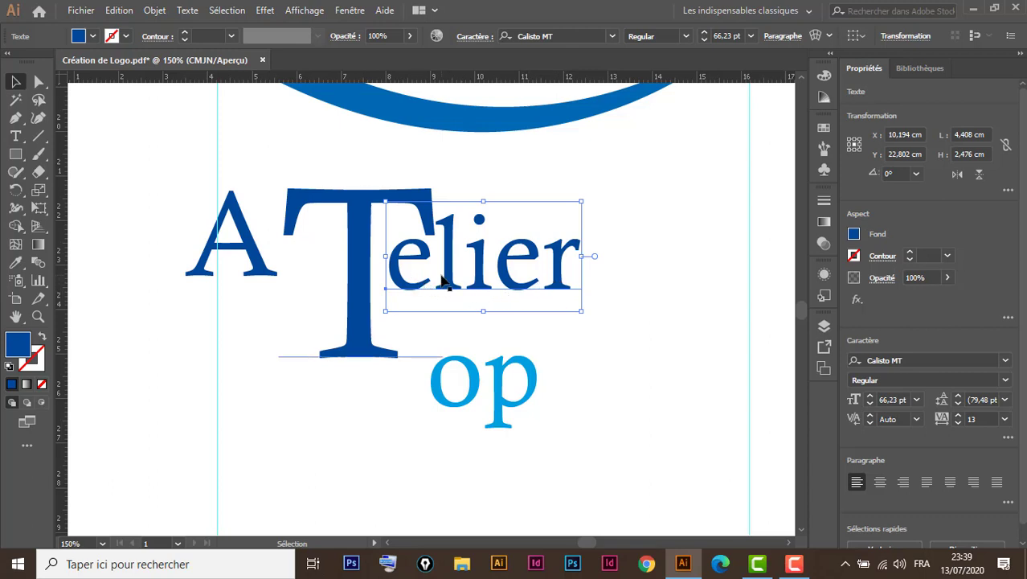
key("a")
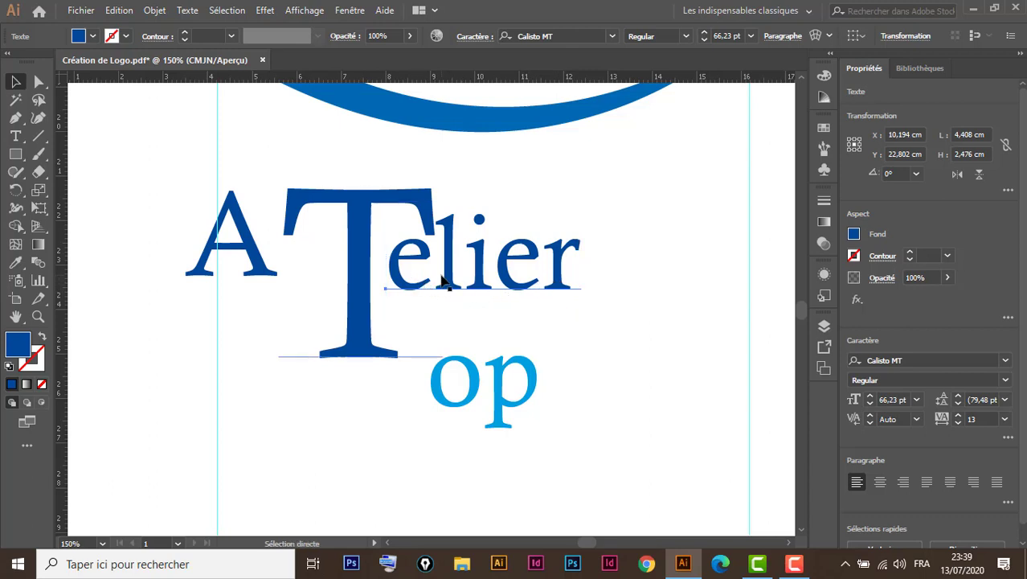
key("v")
key("ctrl+t")
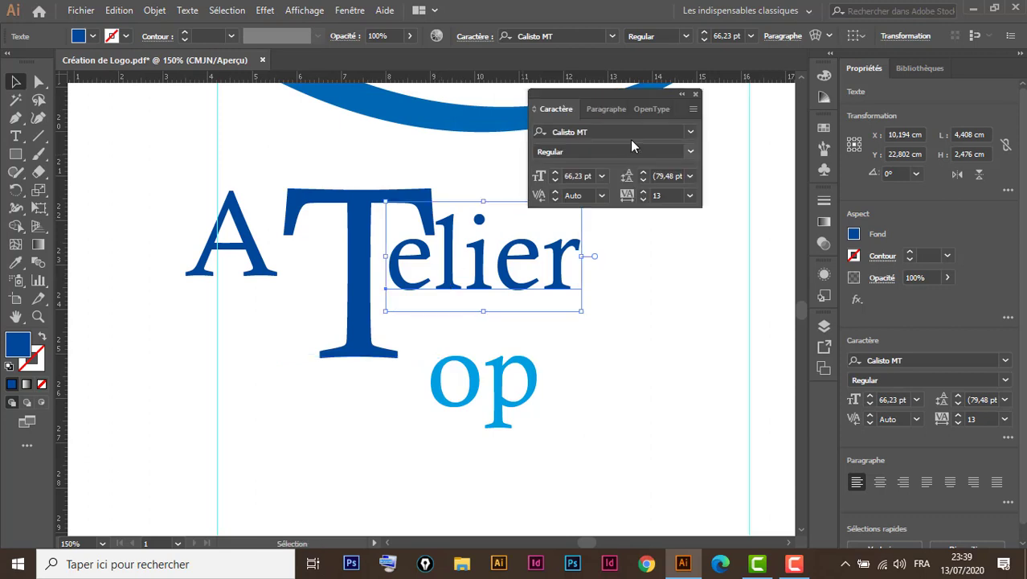
left_click_drag(628, 99, 696, 127)
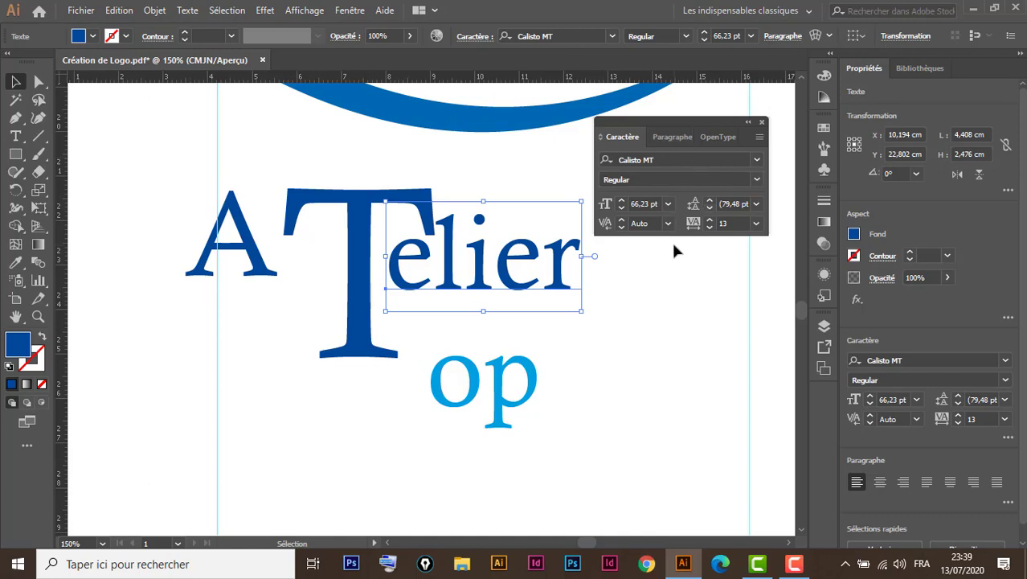
left_click(760, 138)
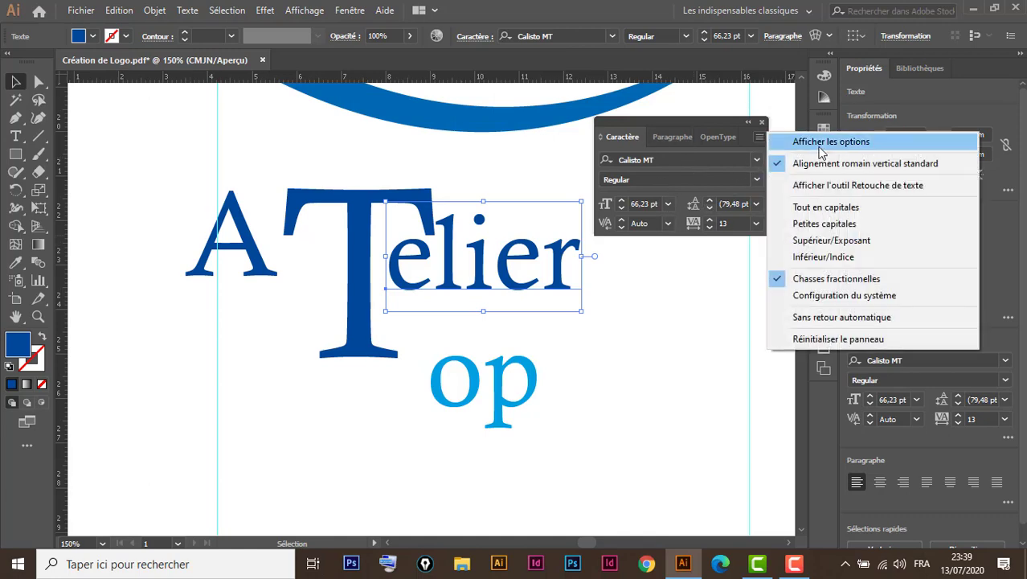
left_click(847, 145)
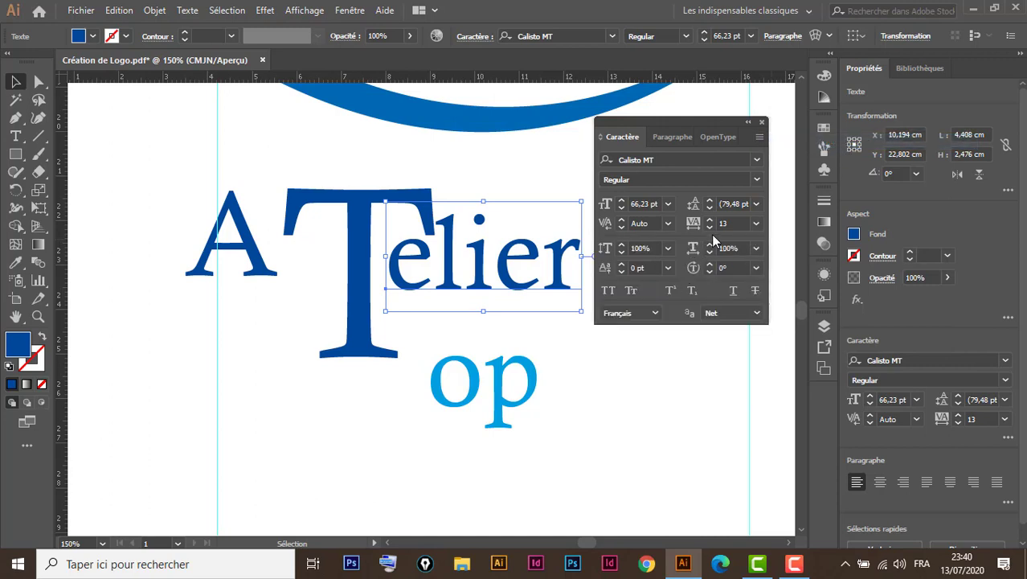
left_click(757, 225)
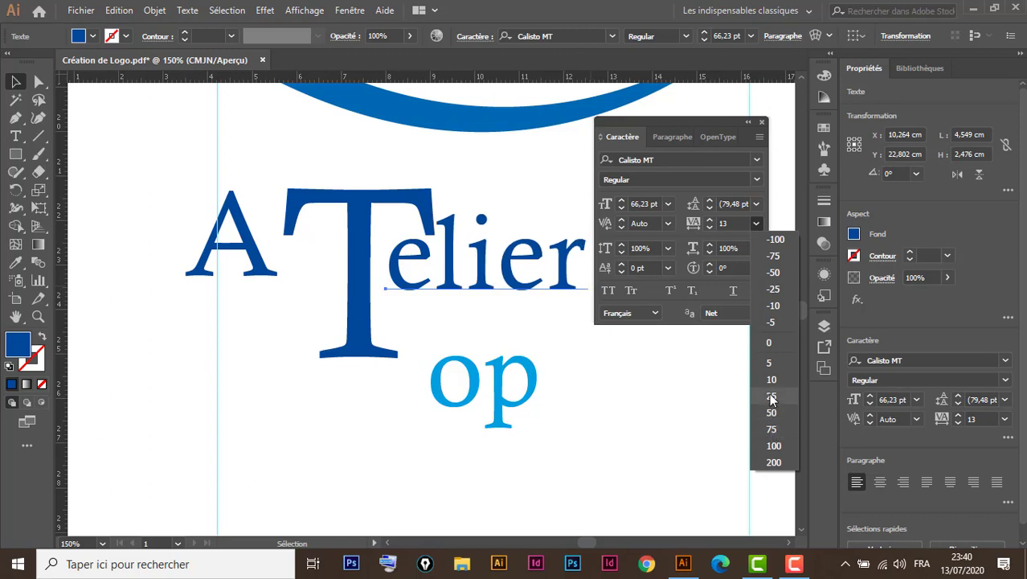
left_click(772, 399)
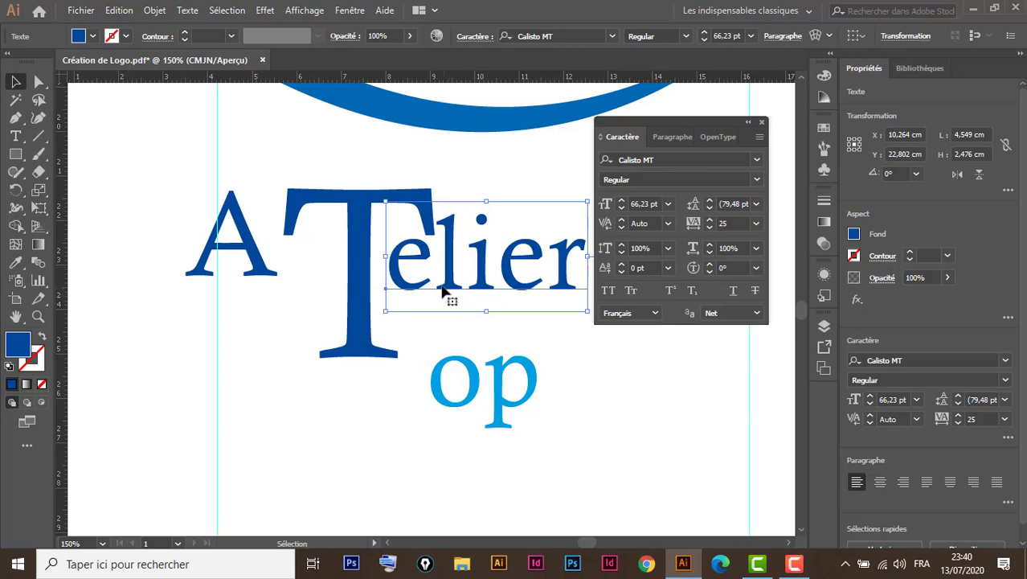
Step: Stretch "elier" horizontally to about 105.5% and nudge it left and up to about X 10.28 cm, Y 22.66 cm
left_click_drag(704, 121, 737, 110)
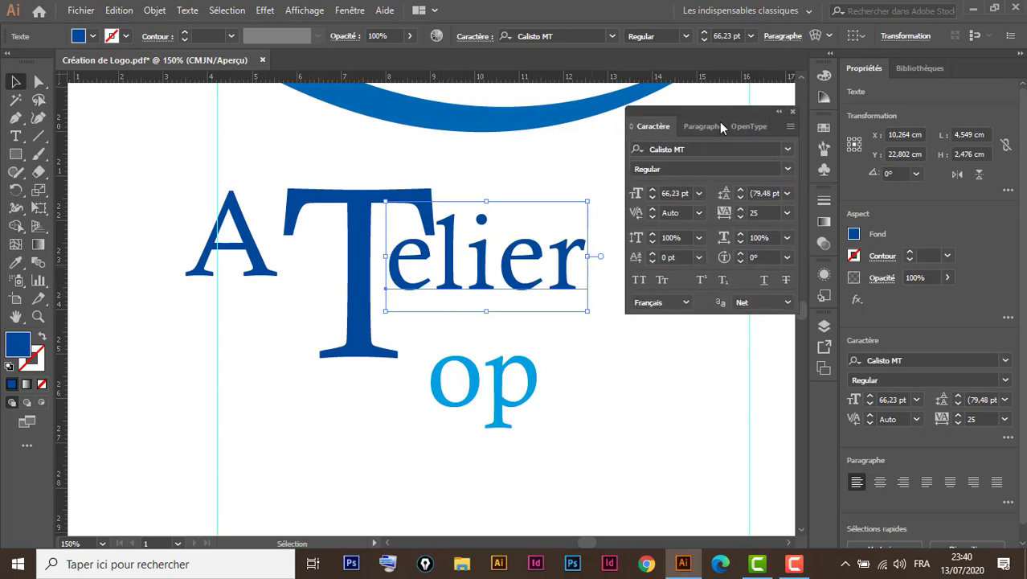
left_click_drag(589, 259, 599, 257)
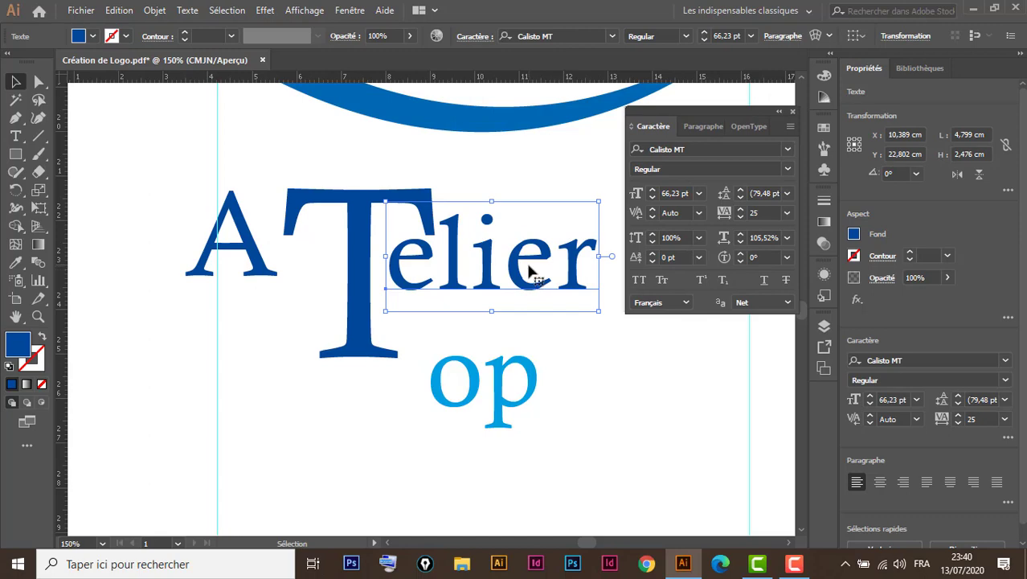
key("Left")
key("Left")
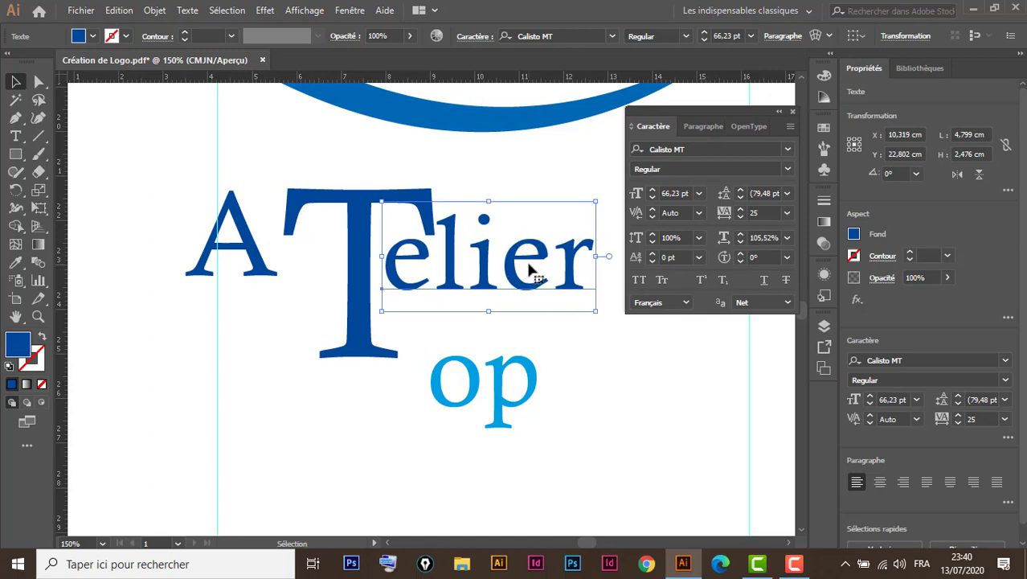
key("Up")
key("Up")
key("Up")
key("Up")
key("Left")
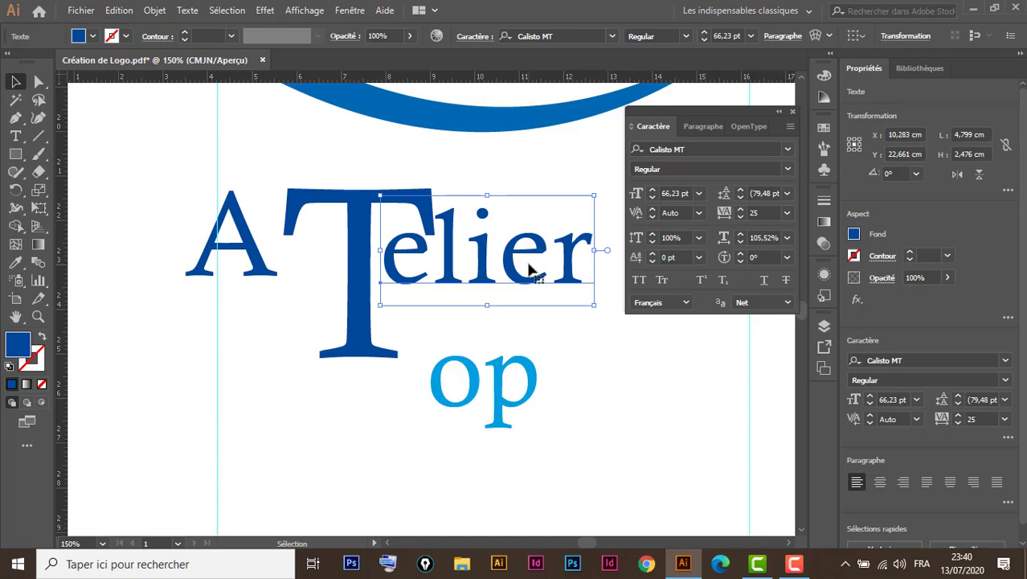
Step: Place "op" beneath "elier" against the T's stem and set its tracking to 25
left_click_drag(474, 396, 422, 336)
left_click(787, 212)
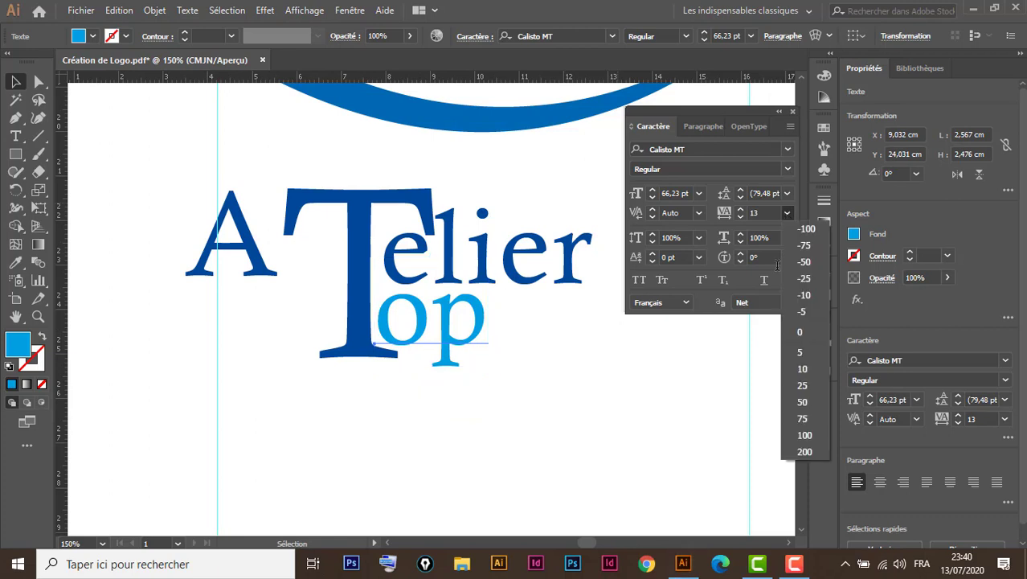
left_click(801, 386)
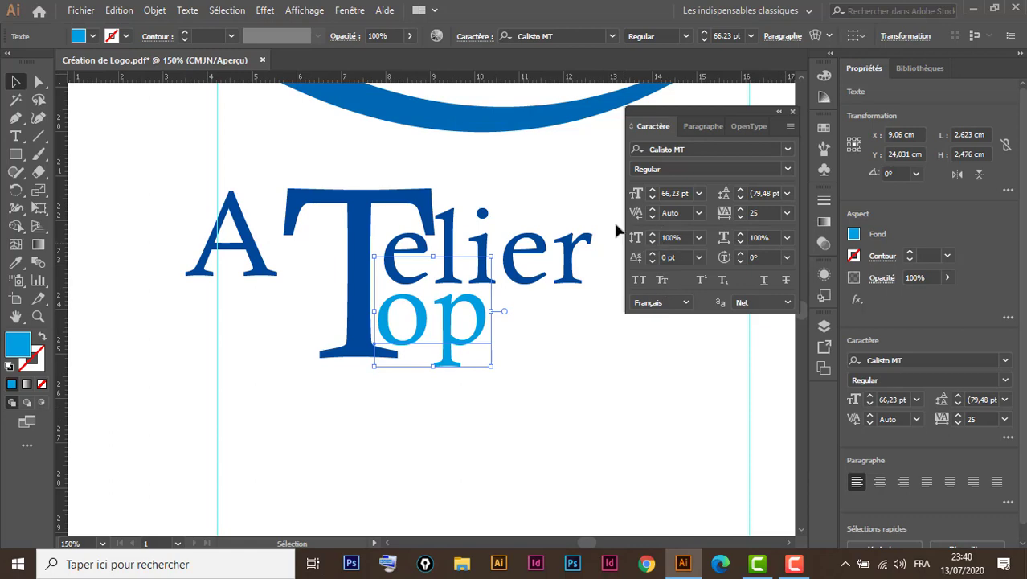
Step: Set the vertical scale of "op" to 110% and nudge it to about X 9.10 cm, Y 24.03 cm
left_click(698, 238)
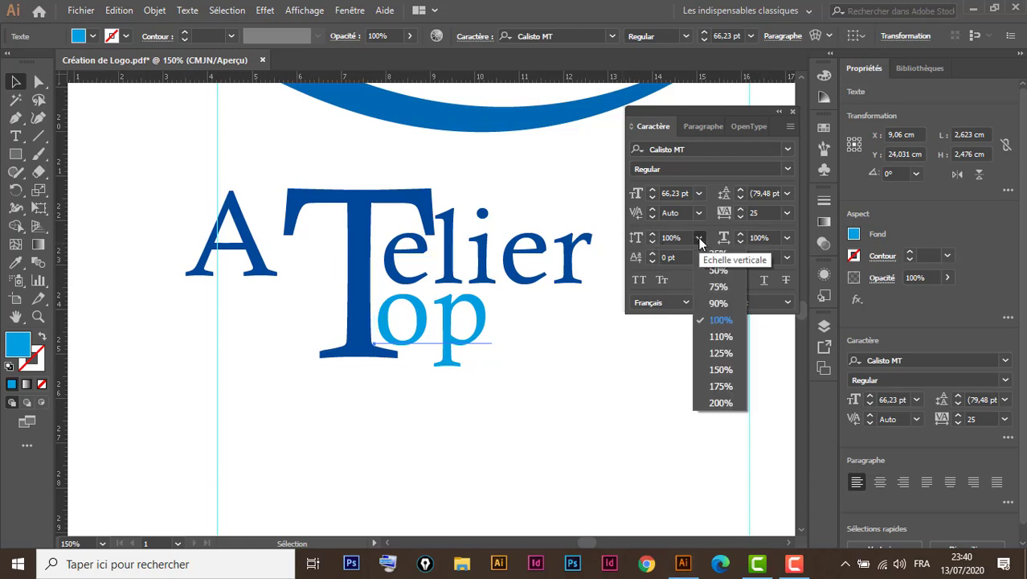
left_click(720, 336)
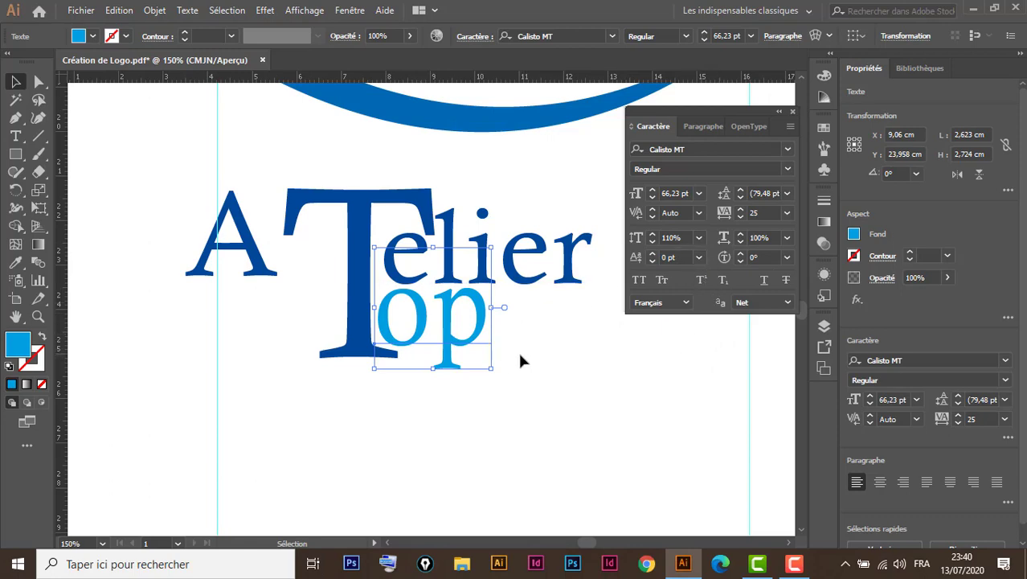
key("Down")
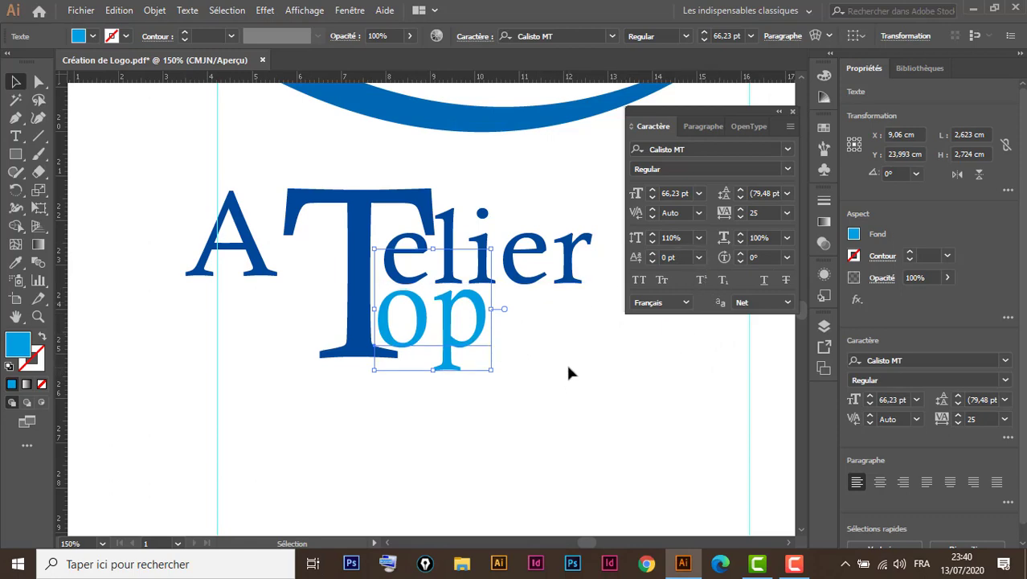
key("Down")
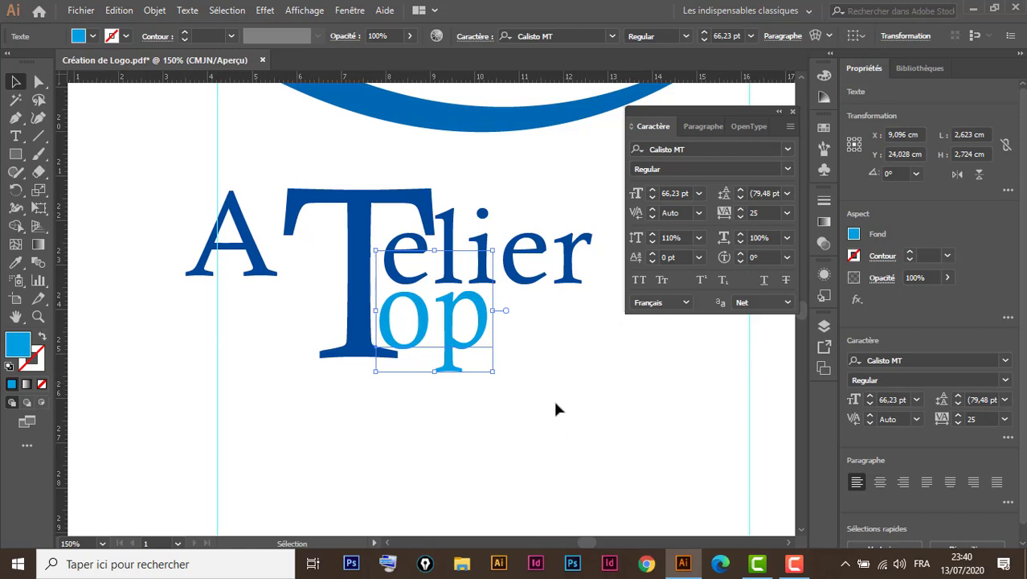
left_click(503, 427)
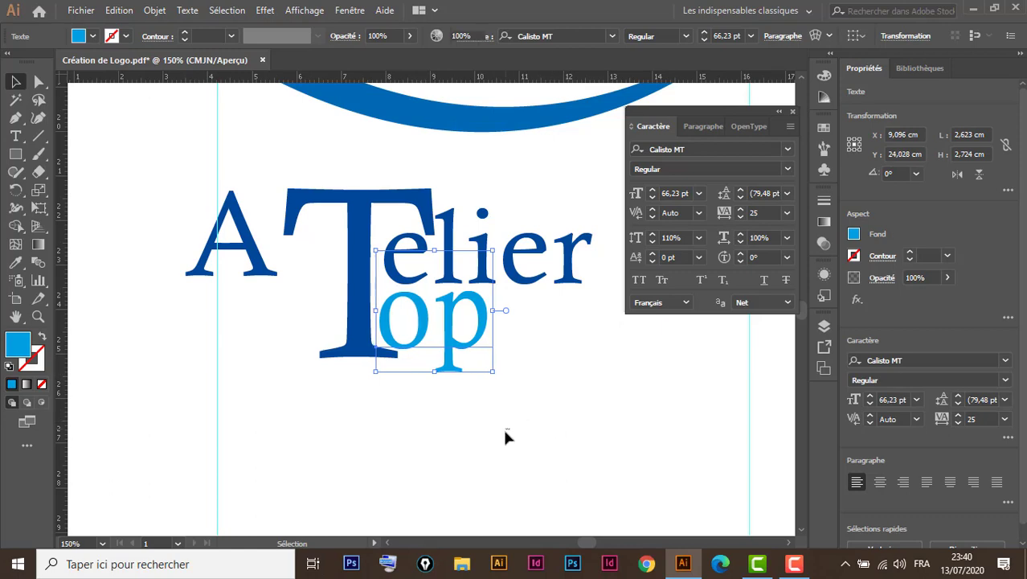
Step: Draw a vertical line about 5.35 cm long across the T at about X 7.02 cm, with a black 1 pt stroke
left_click(355, 265)
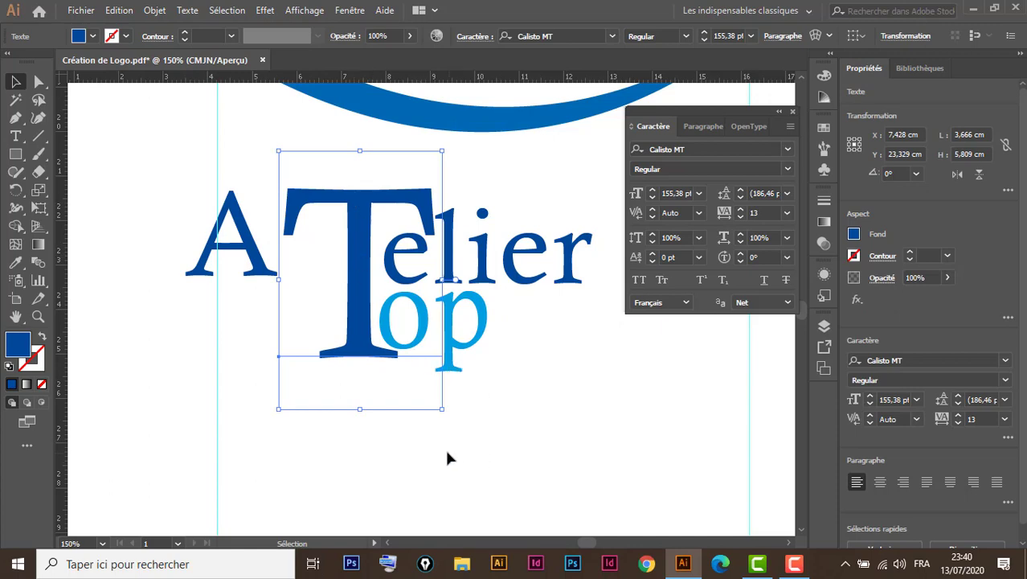
key("space")
left_click_drag(449, 452, 500, 432)
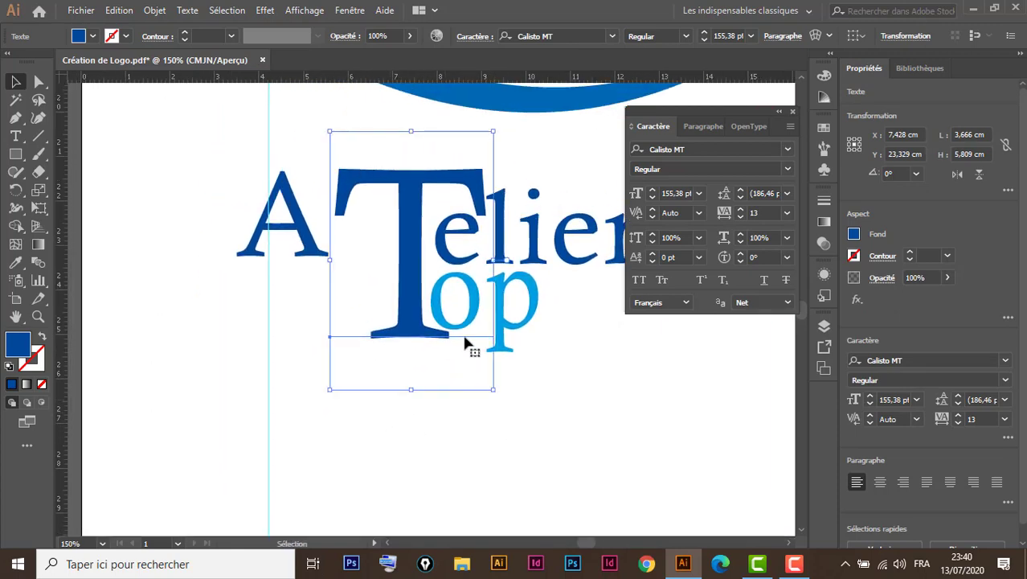
left_click(793, 112)
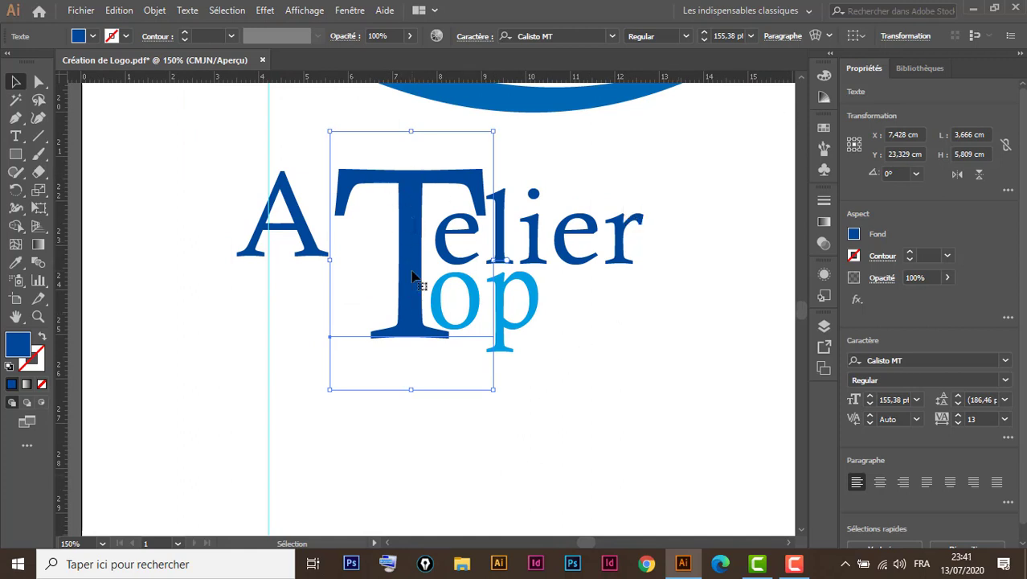
left_click(37, 136)
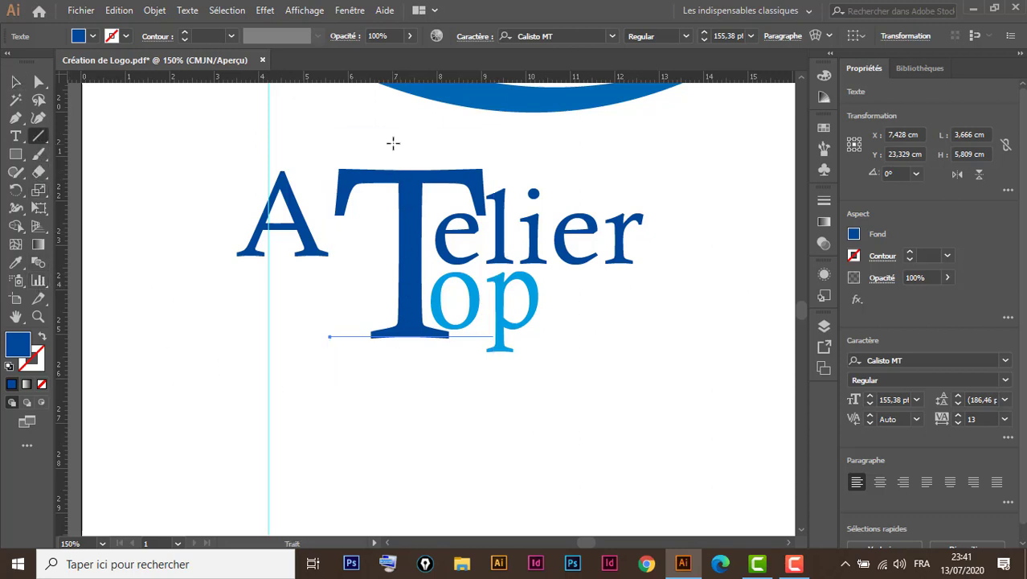
left_click_drag(393, 143, 394, 378)
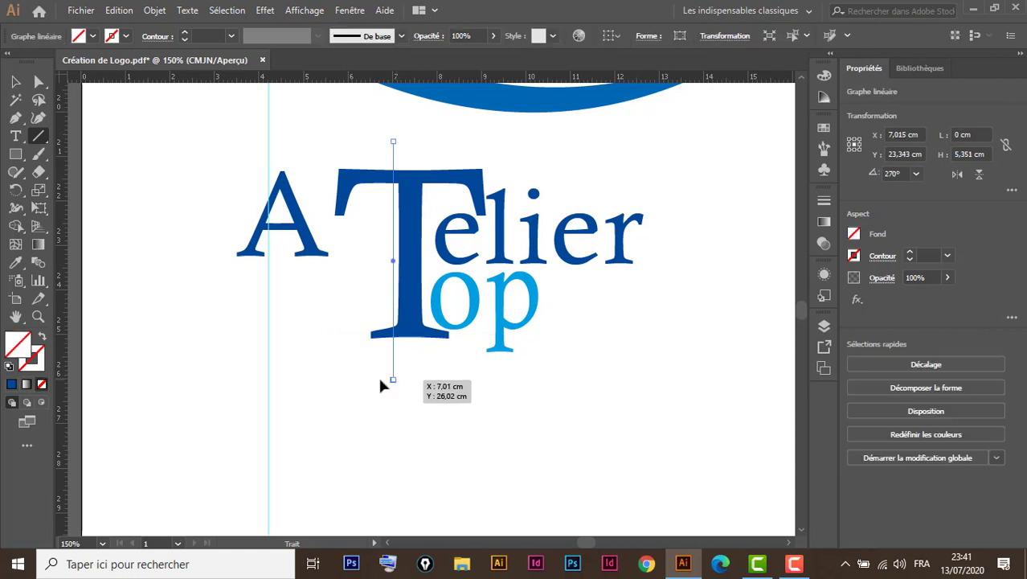
left_click(12, 386)
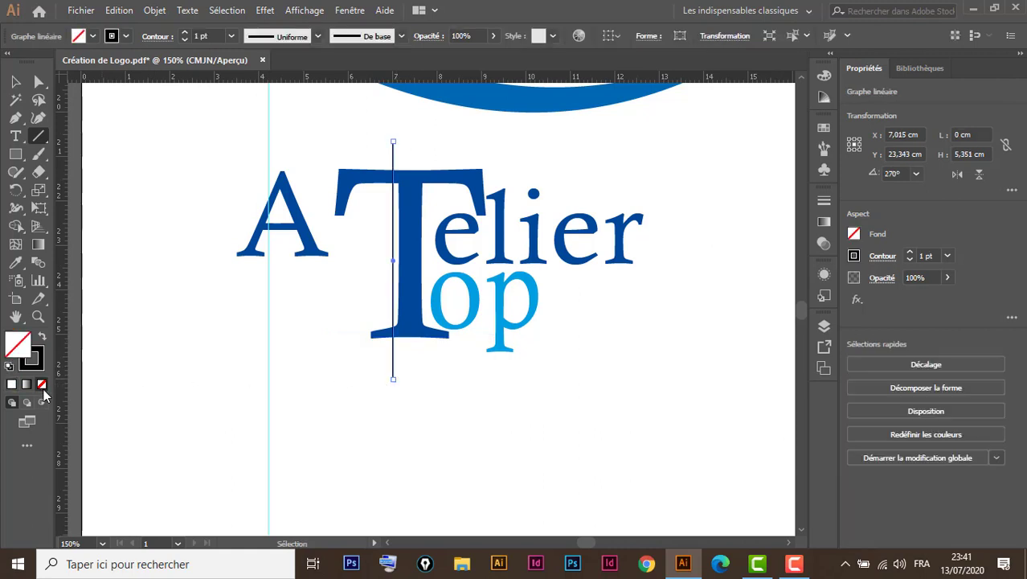
left_click(15, 81)
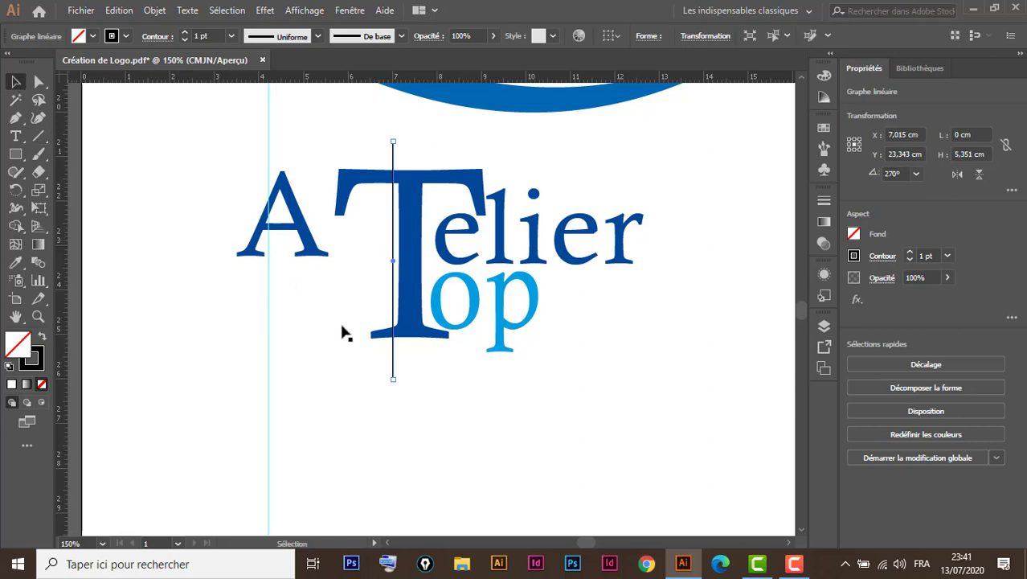
Step: Try moving the vertical line by hand onto the middle of the T's stem, and undo the move
left_click_drag(381, 372, 380, 376)
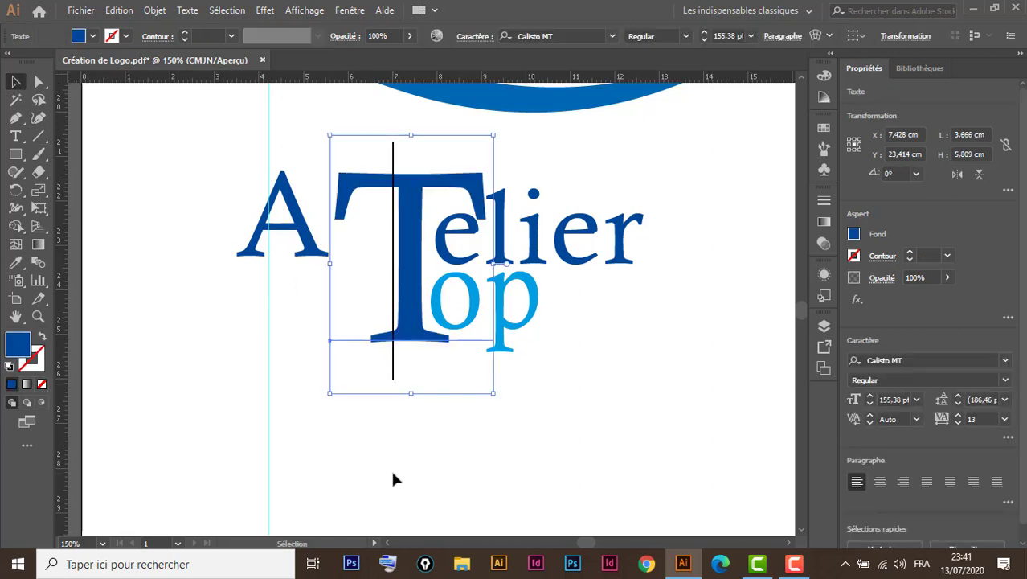
key("ctrl+z")
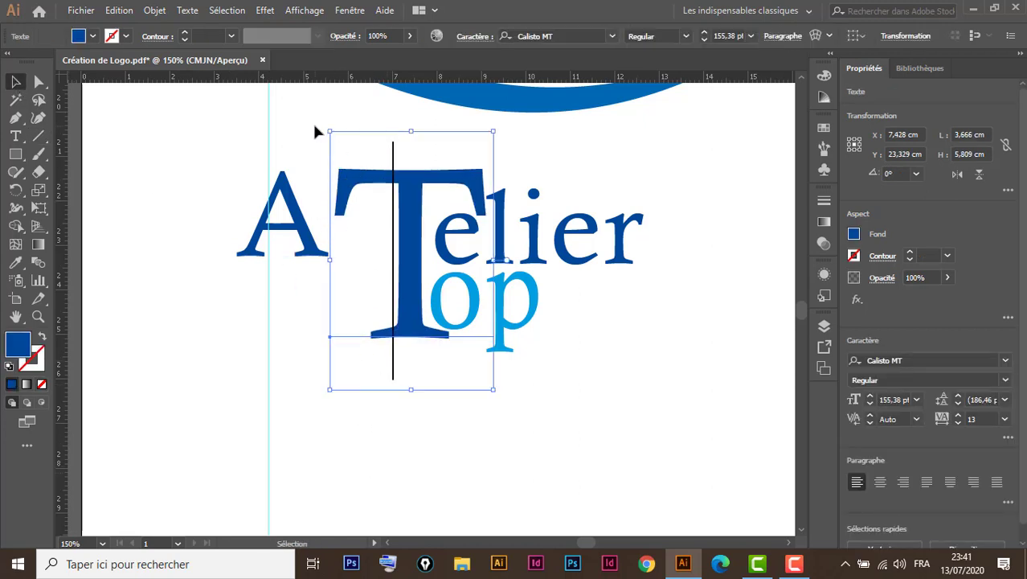
left_click(316, 131)
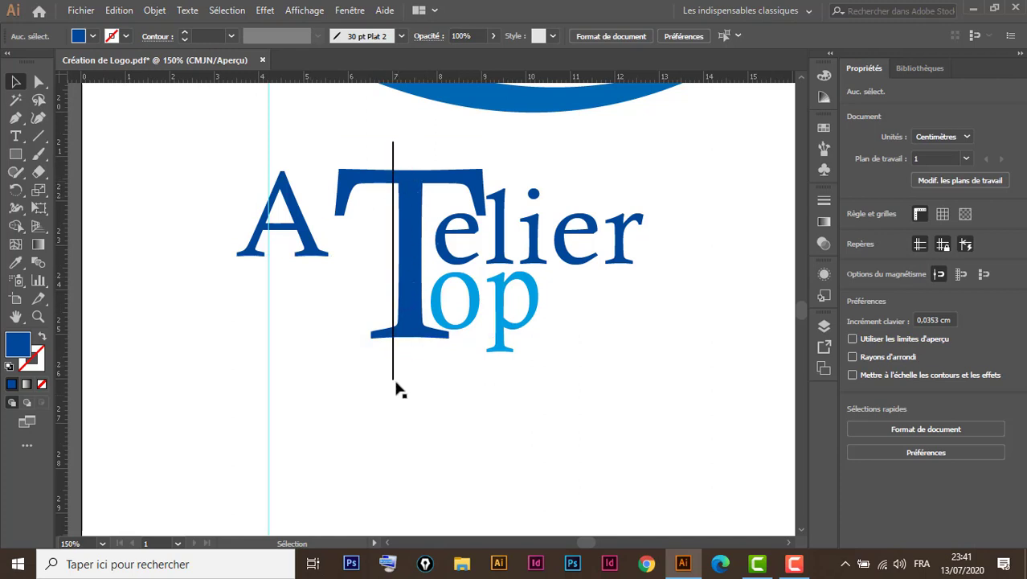
left_click_drag(394, 382, 412, 383)
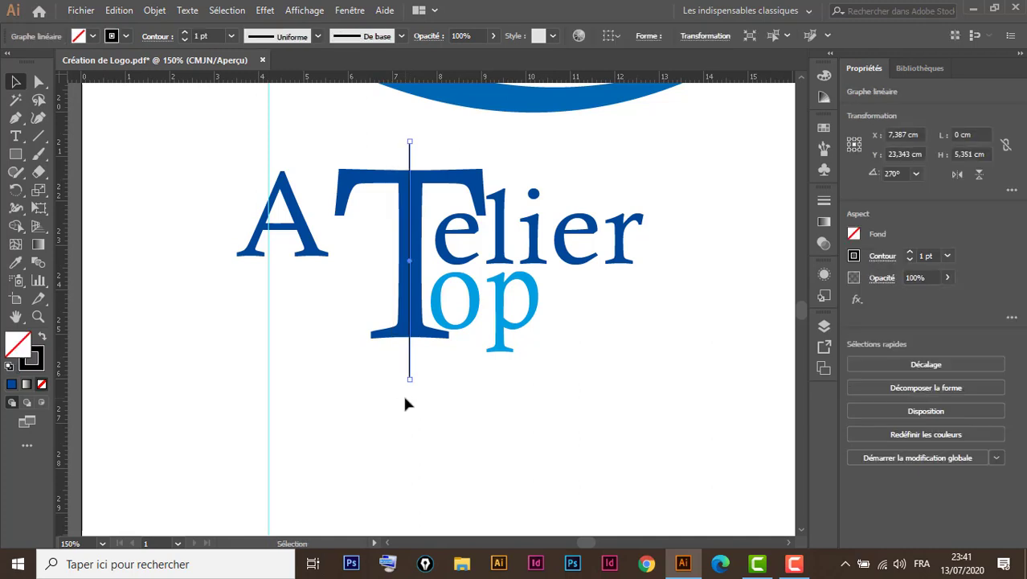
key("ctrl+z")
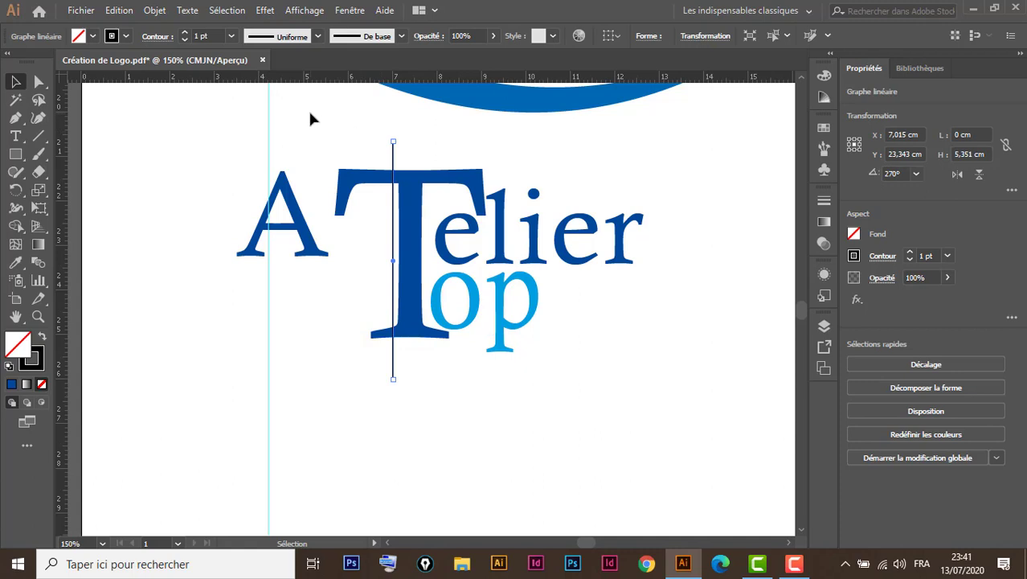
left_click_drag(310, 114, 424, 218)
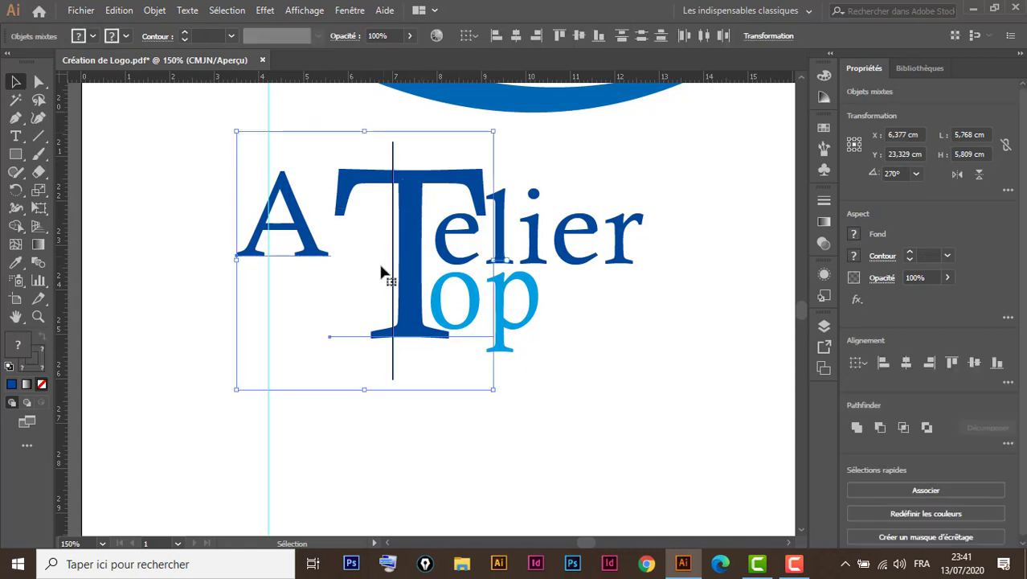
left_click(383, 455)
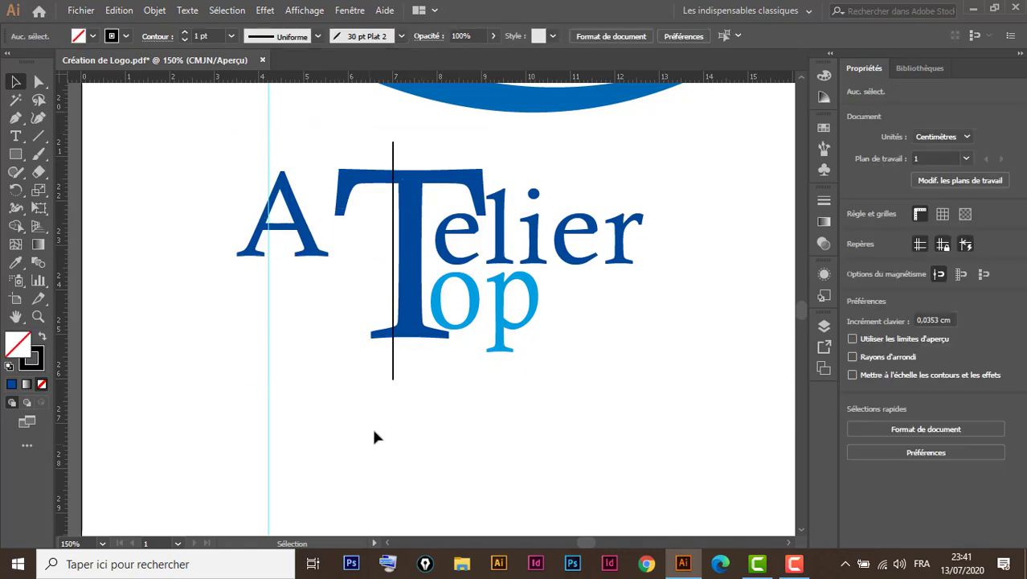
Step: Select the T and the vertical line together and try centring them horizontally on each other, undoing the alignment
left_click_drag(374, 438, 395, 319)
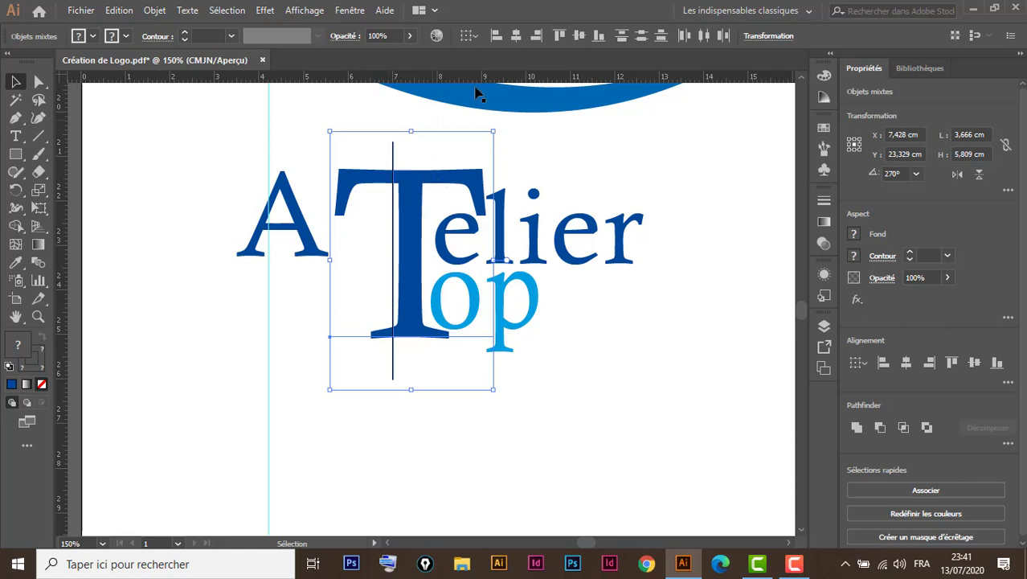
left_click(516, 36)
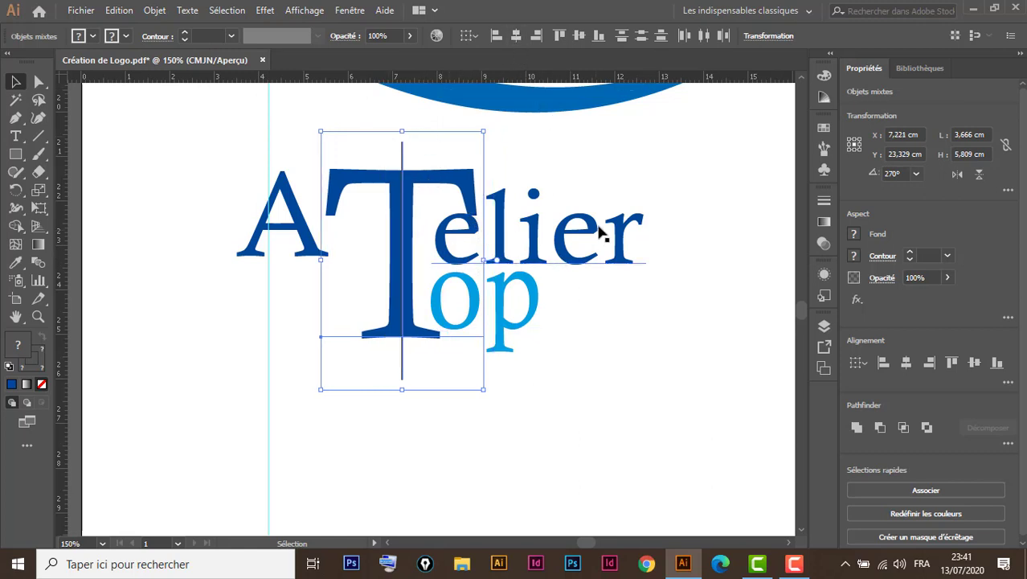
key("a")
key("ctrl+z")
key("v")
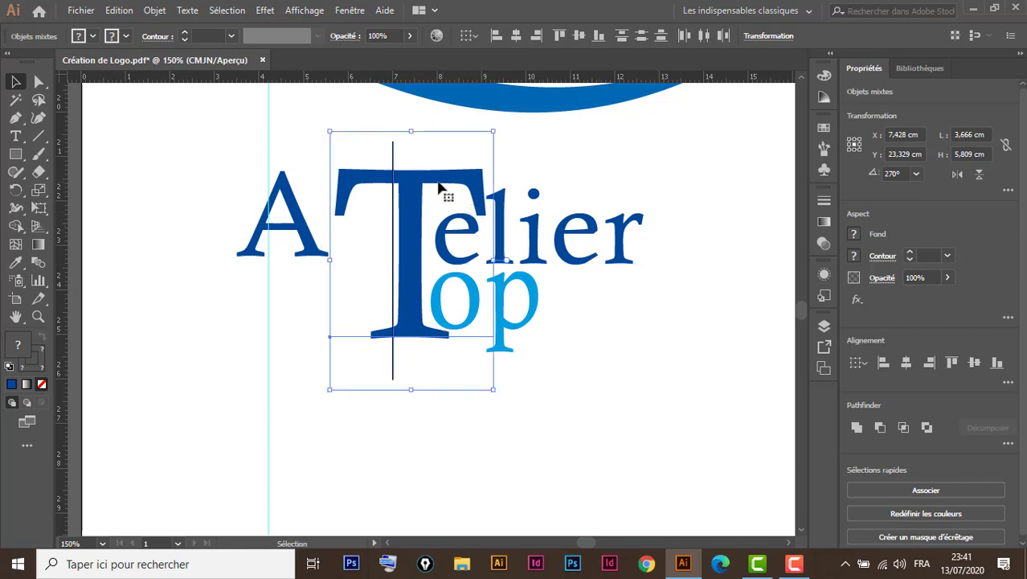
Step: Make the T the key object and centre the vertical line horizontally on it
left_click(352, 181)
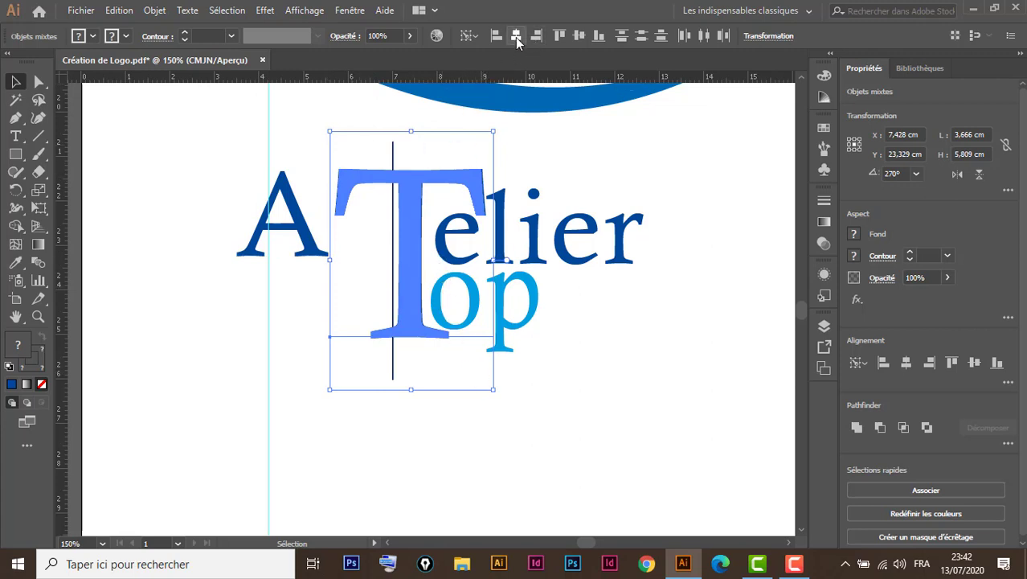
left_click(516, 36)
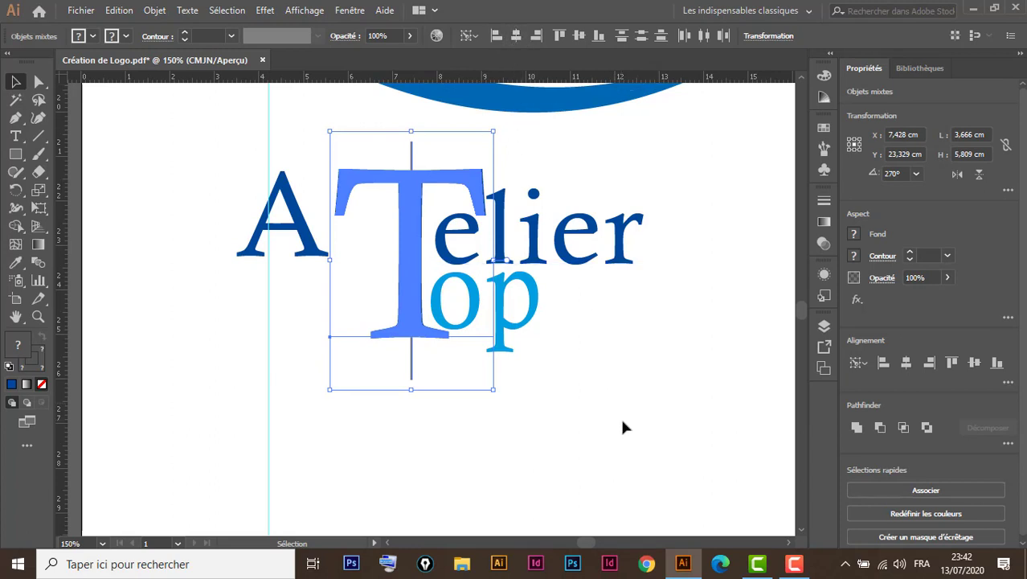
left_click(613, 487)
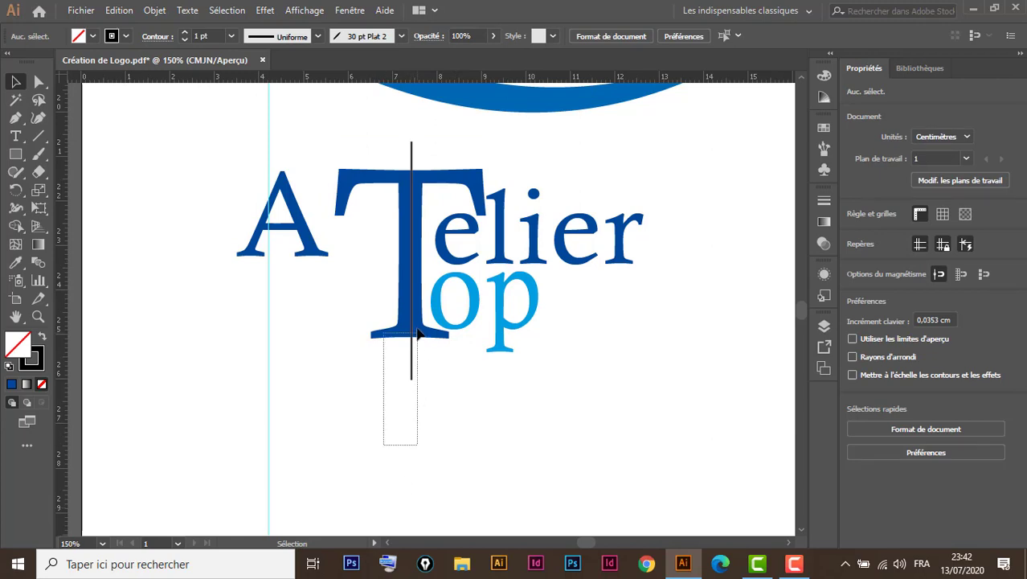
left_click_drag(417, 333, 411, 450)
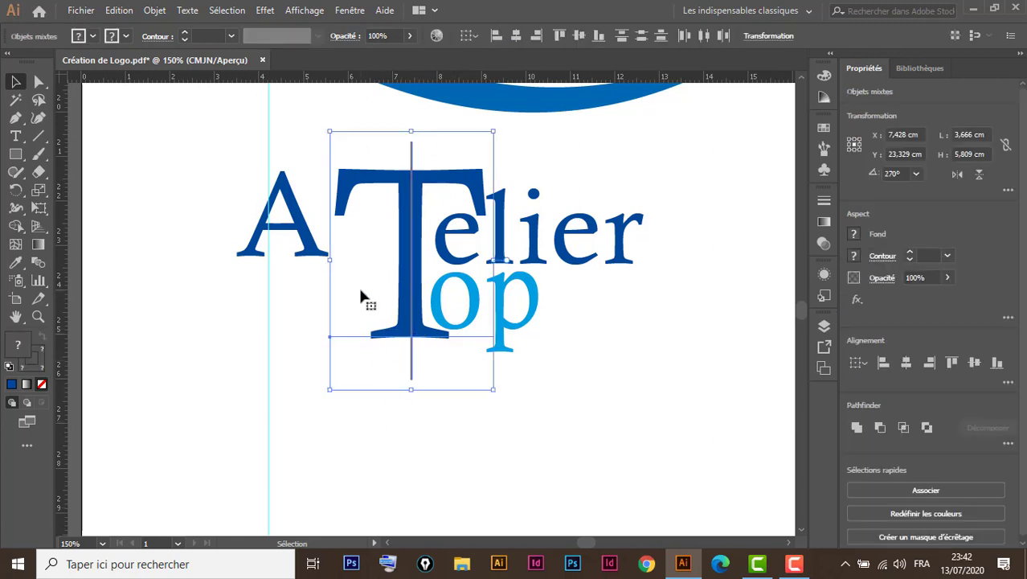
left_click(631, 431)
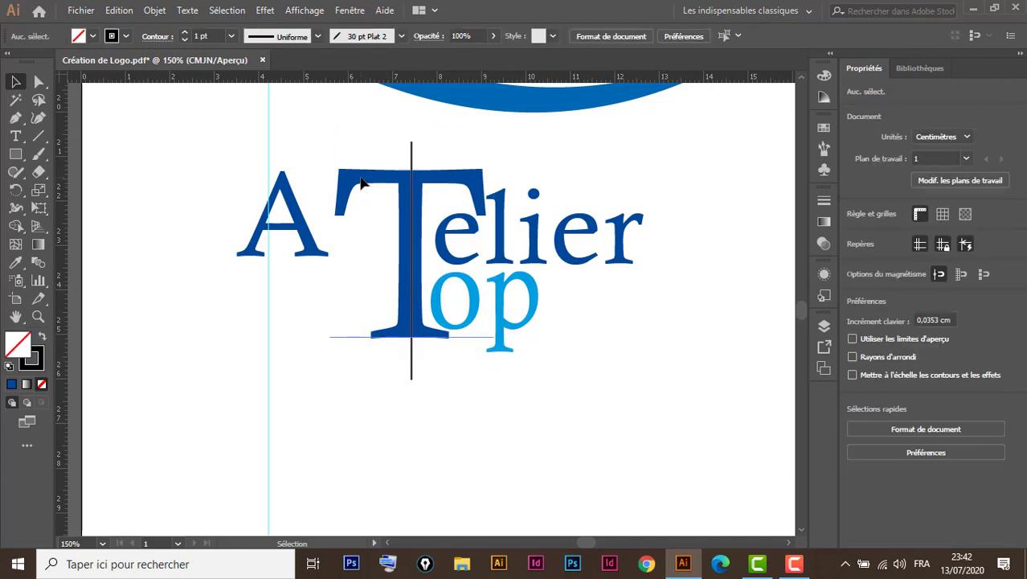
Step: Convert the large T text object to outlines
left_click(360, 249)
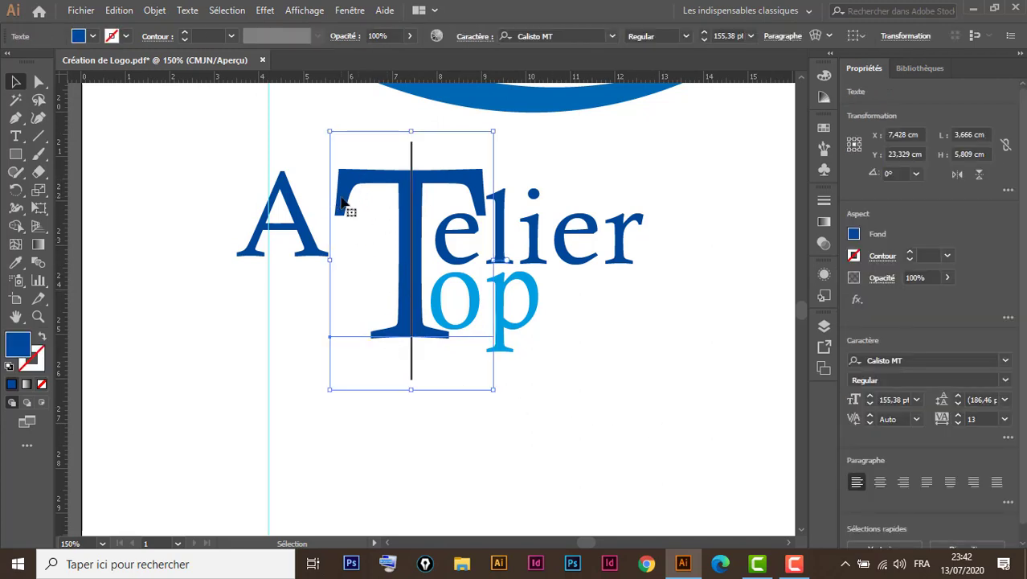
left_click(188, 10)
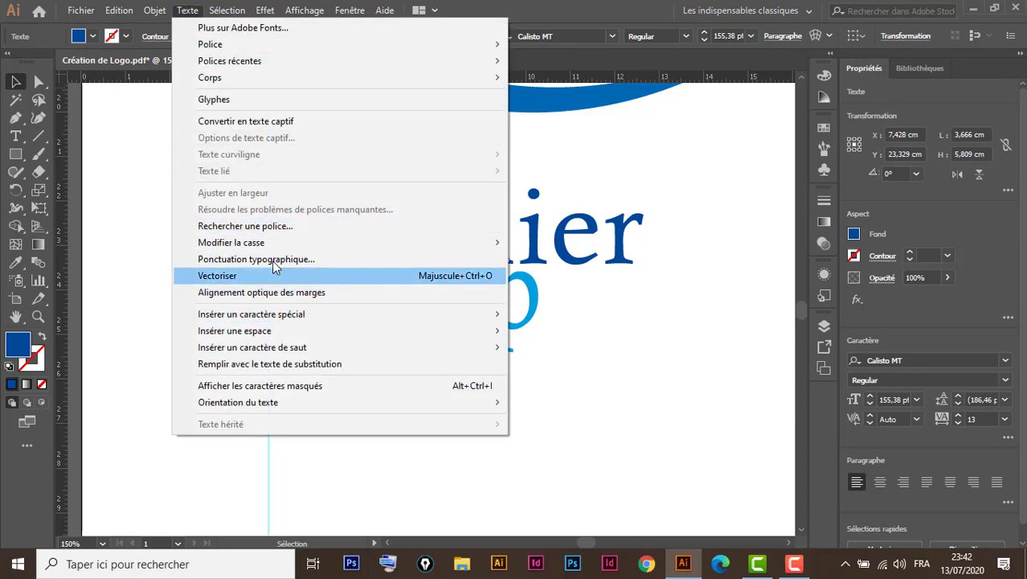
left_click(635, 163)
left_click(527, 414)
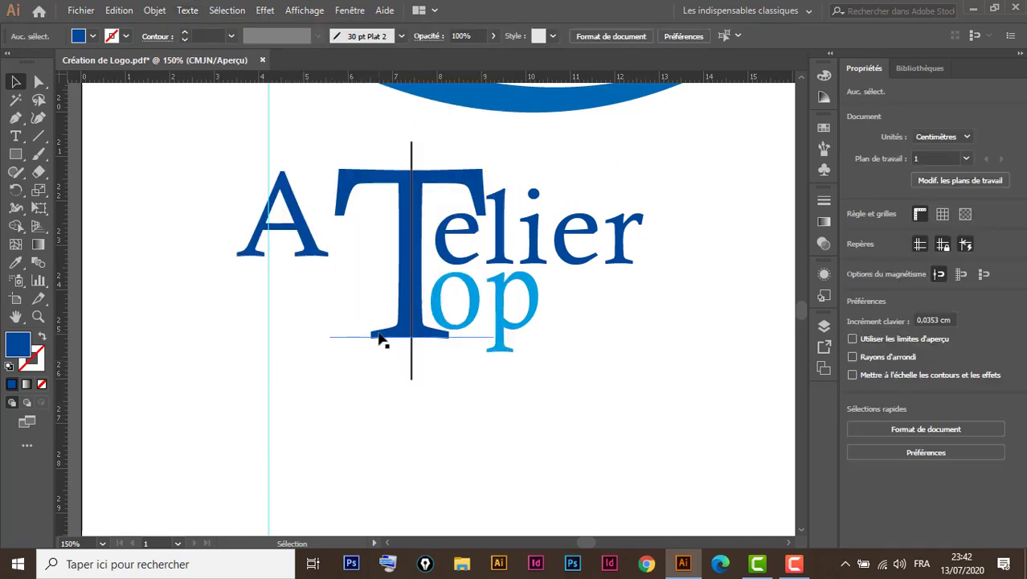
left_click(187, 11)
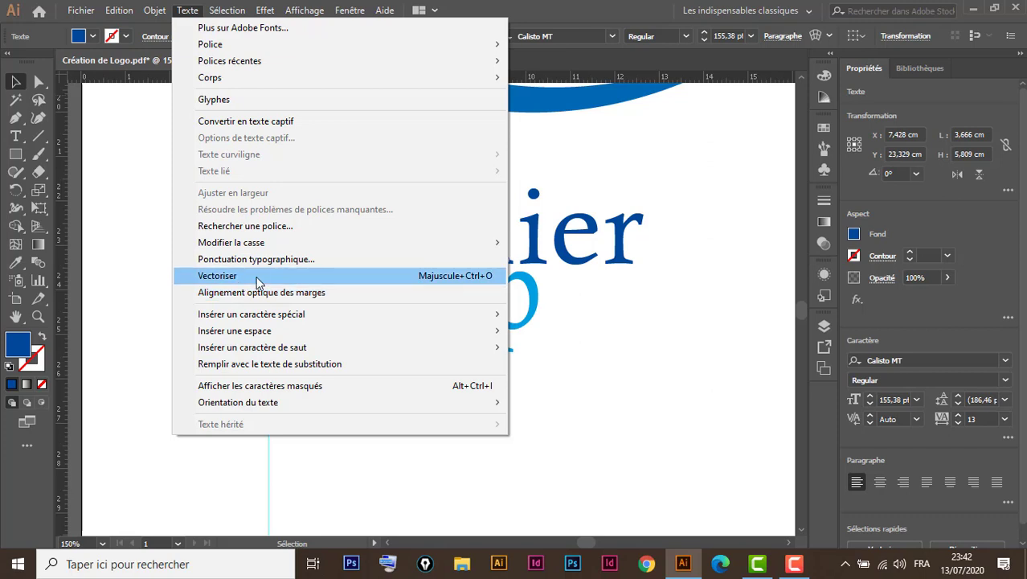
left_click(336, 278)
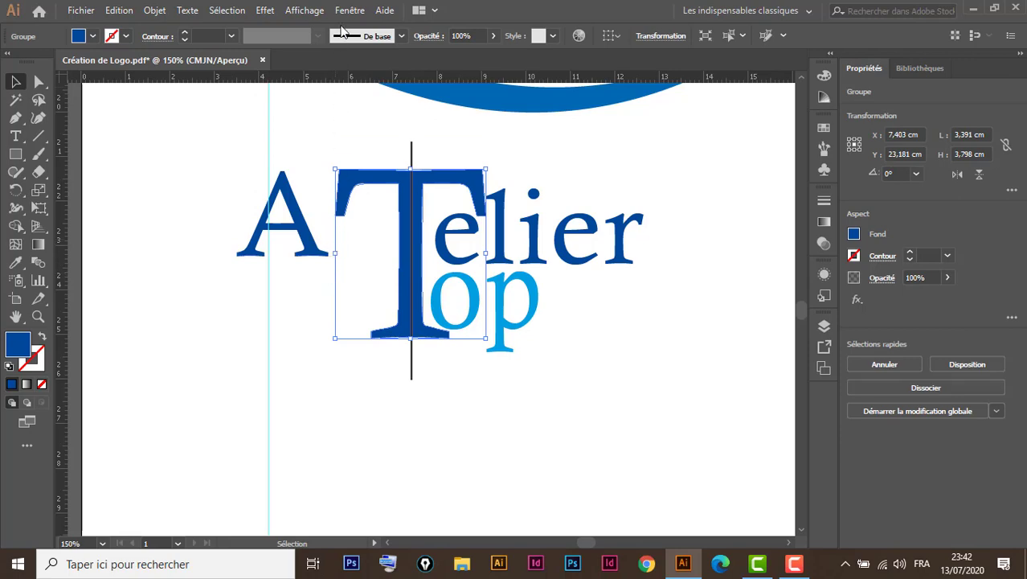
Step: Divide the outlined T along the vertical line with Pathfinder and ungroup the resulting pieces
left_click(349, 10)
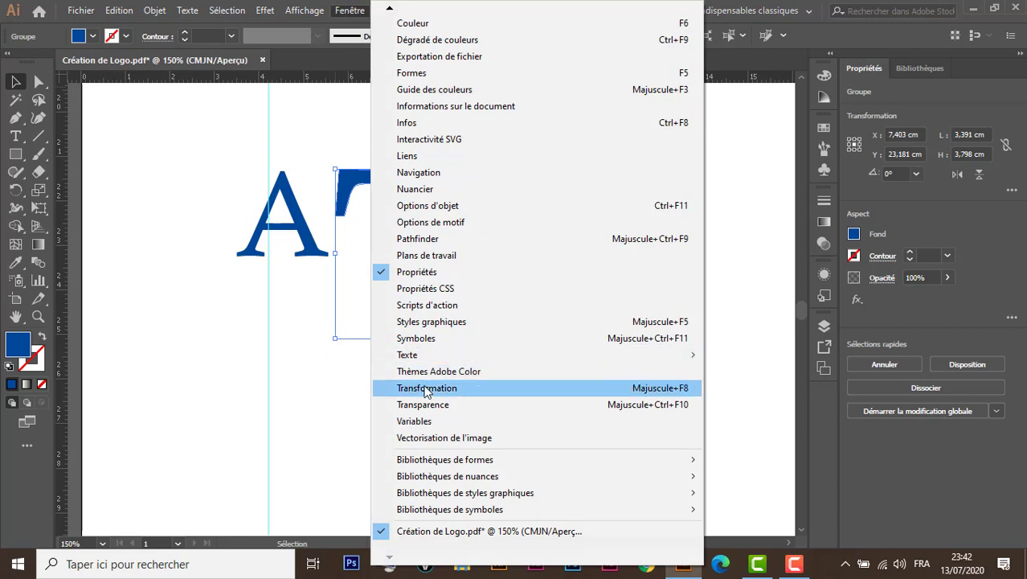
left_click(455, 238)
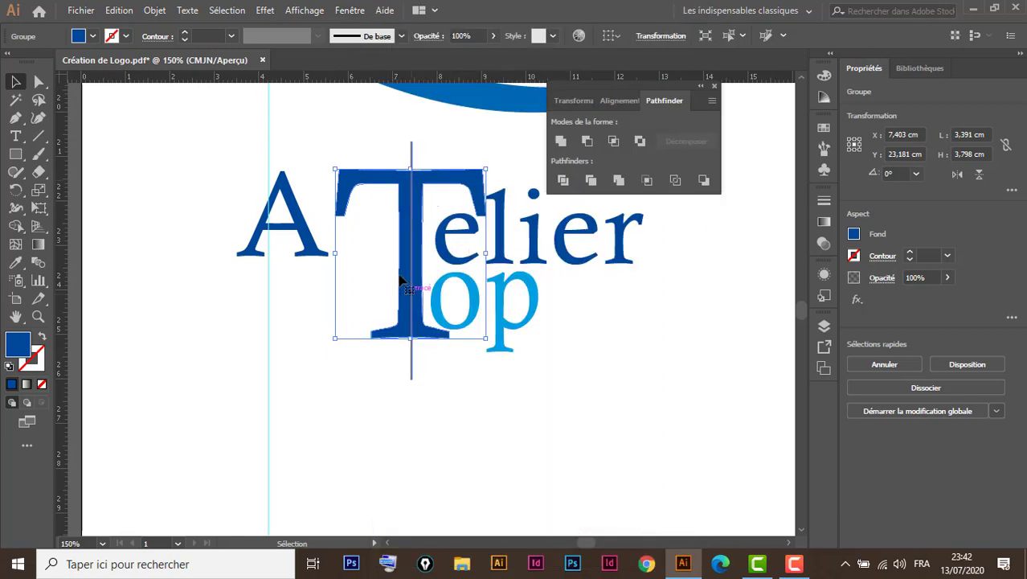
left_click(563, 181)
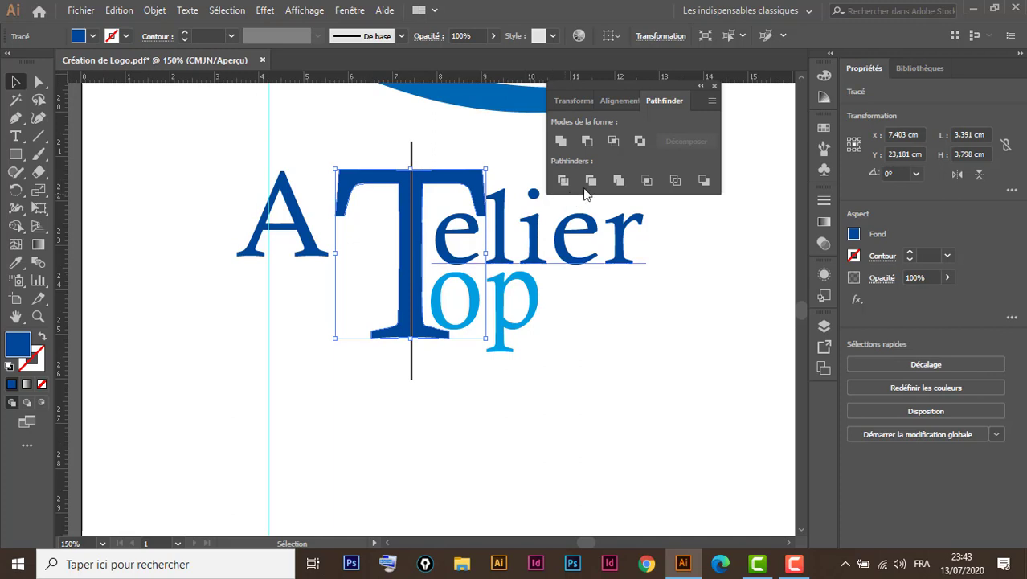
left_click(395, 414)
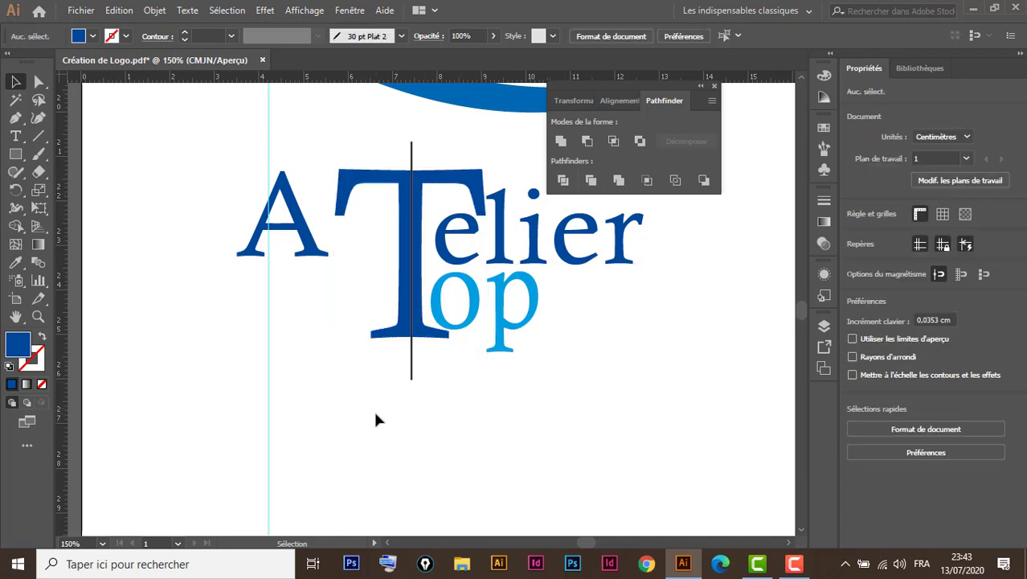
left_click_drag(396, 410, 414, 326)
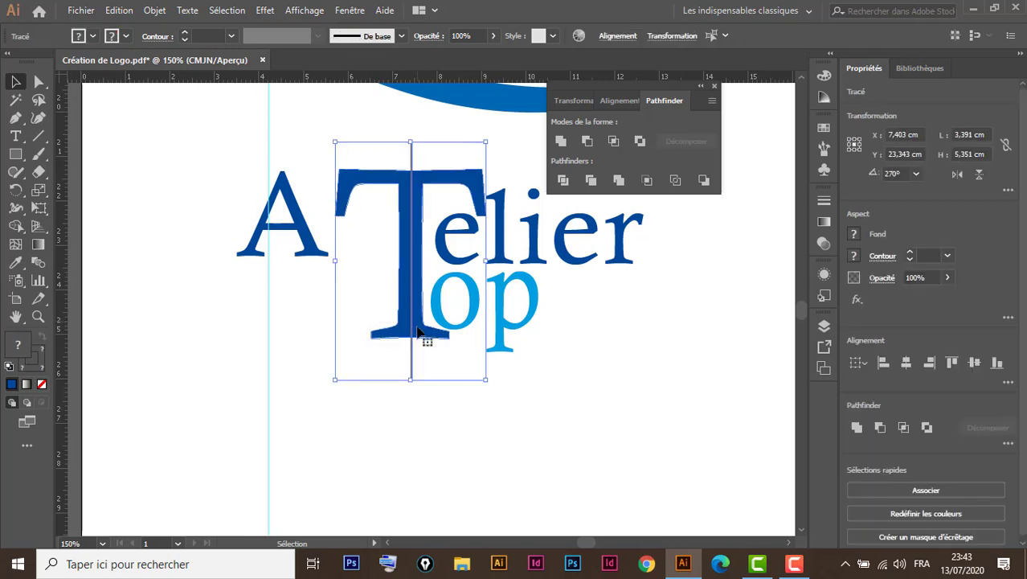
left_click(563, 180)
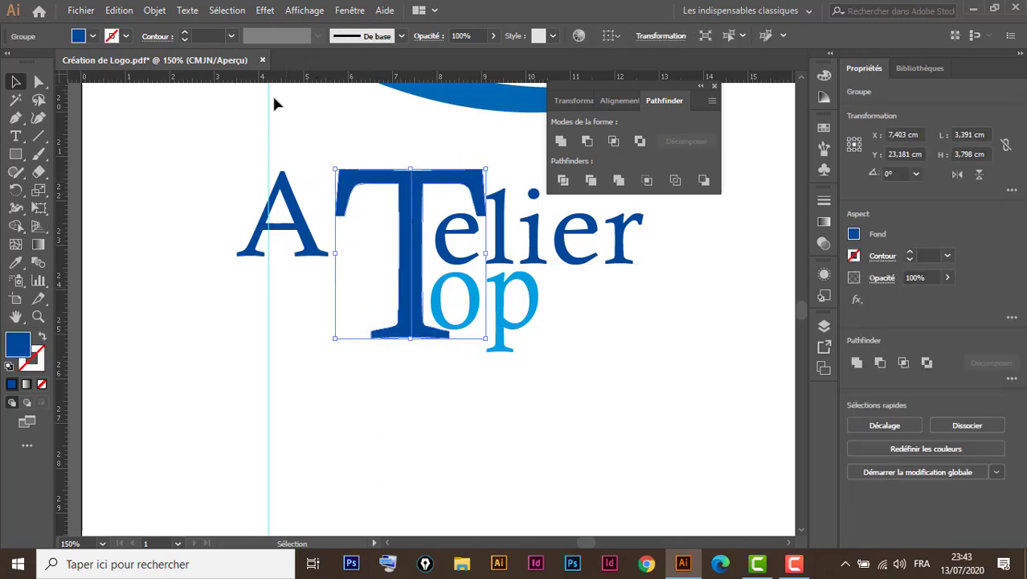
left_click(155, 12)
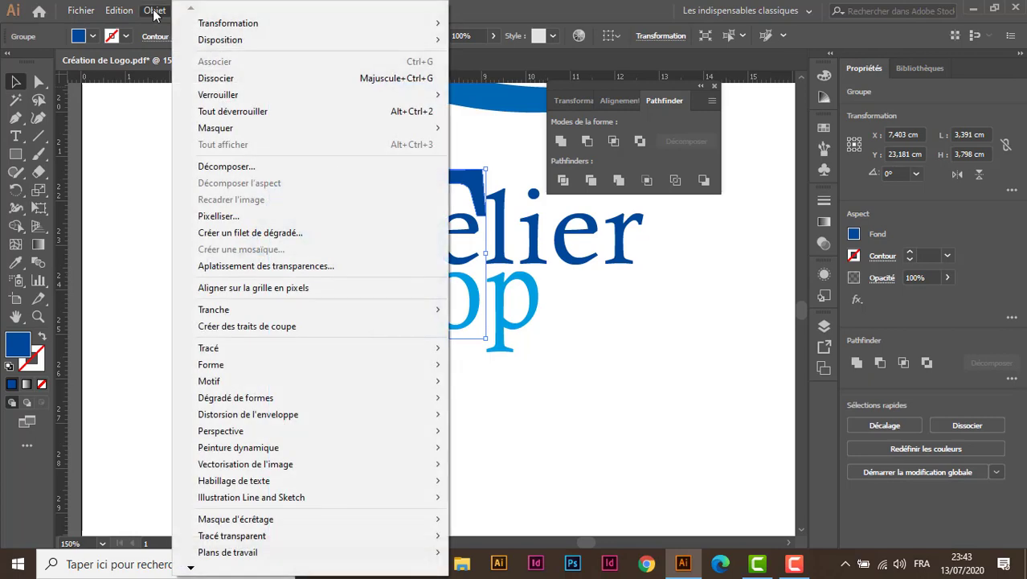
left_click(217, 78)
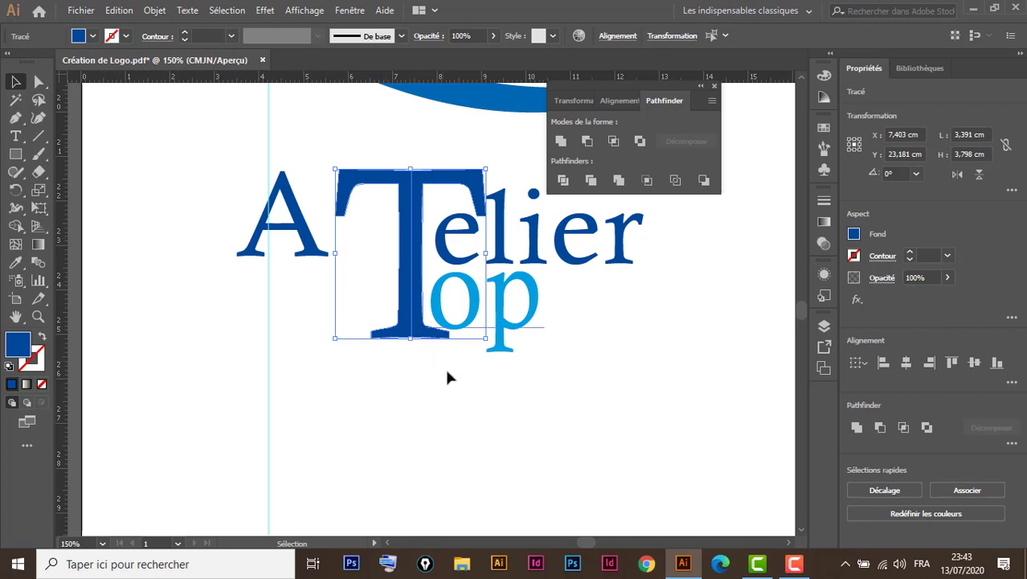
left_click(432, 481)
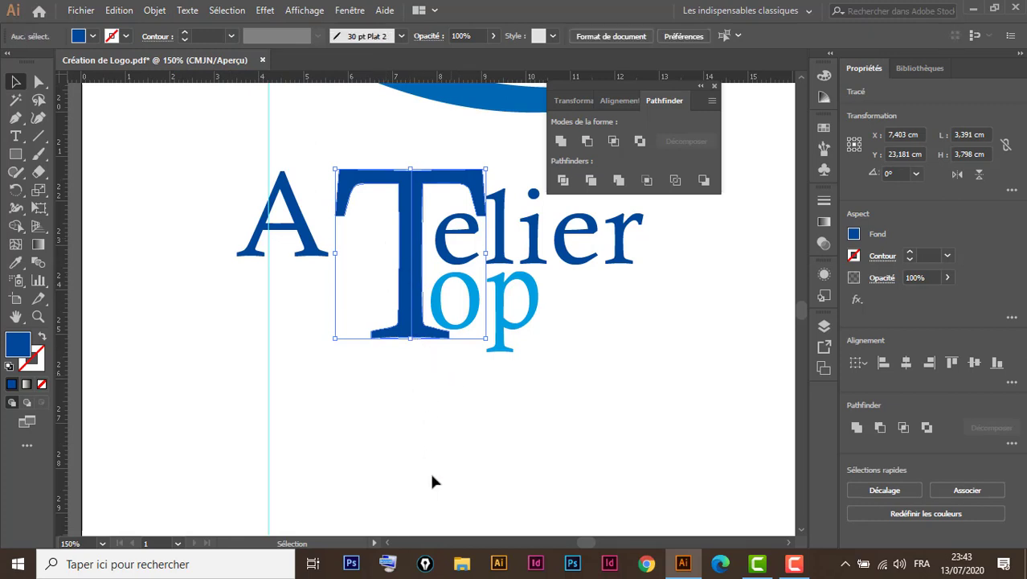
Step: Recolour the right half of the T by sampling the light blue of the "op" letters with the Eyedropper
left_click(474, 184)
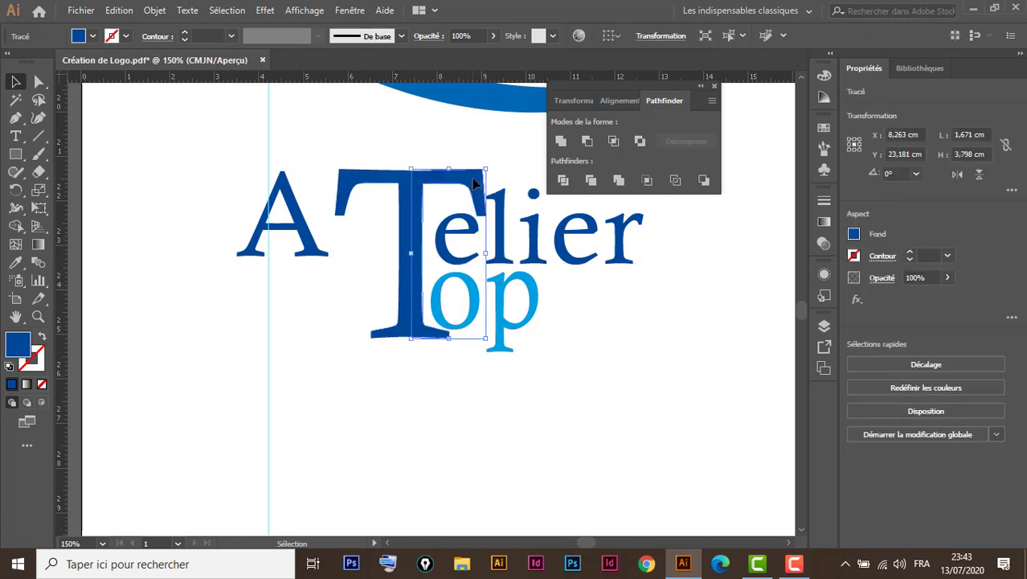
left_click(15, 262)
left_click(488, 290)
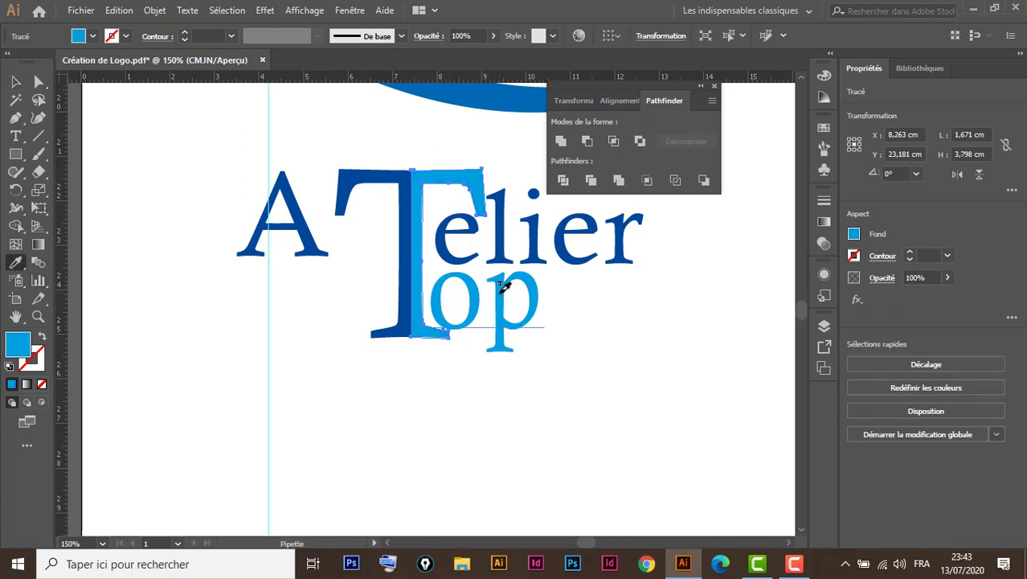
left_click(15, 81)
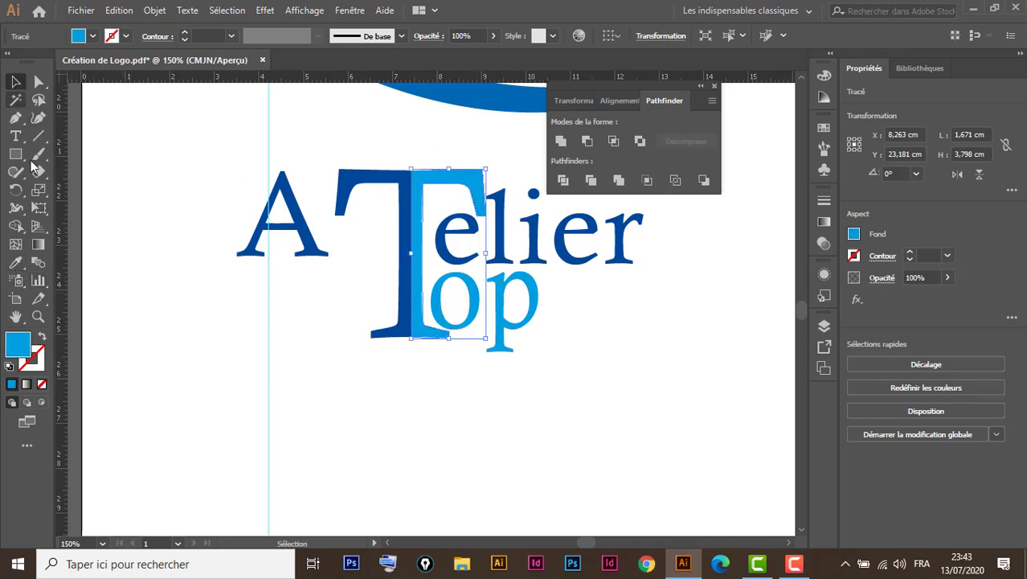
Step: Move the letter A closer to the T, to about X 4.89 cm and Y 22.33 cm, and close the Pathfinder panel
left_click_drag(299, 228, 313, 226)
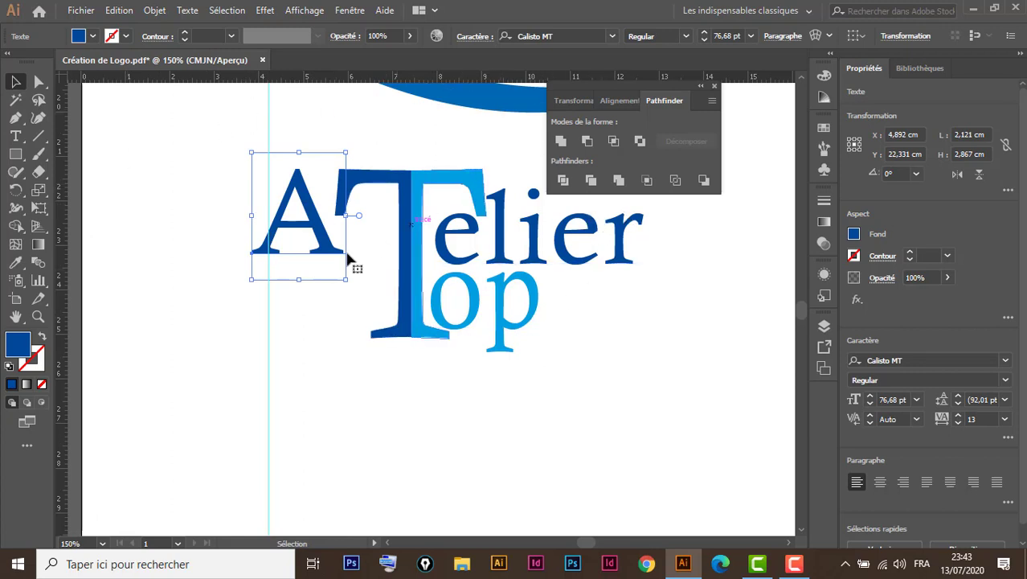
left_click(715, 86)
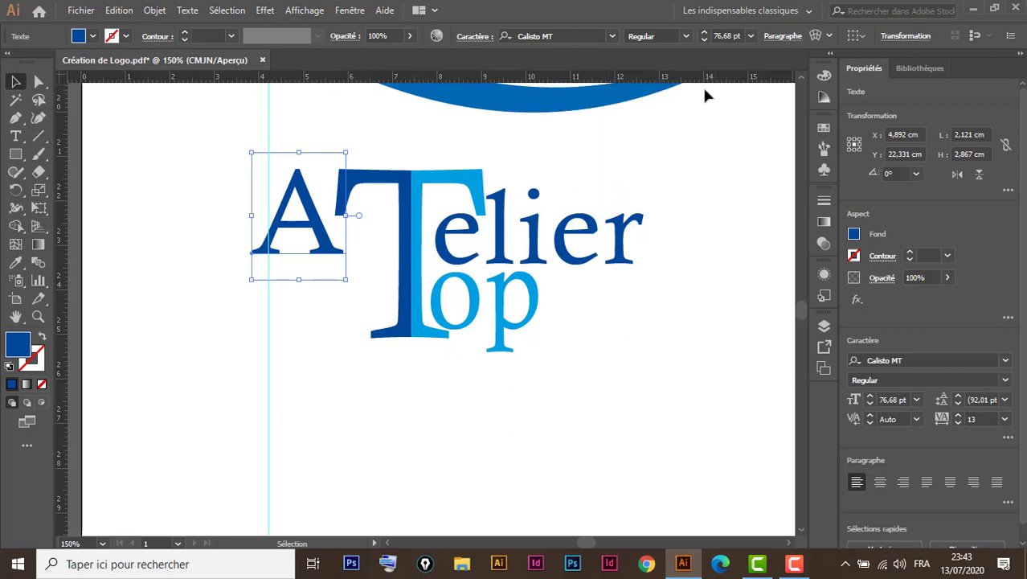
scroll(630, 383, "up", 3)
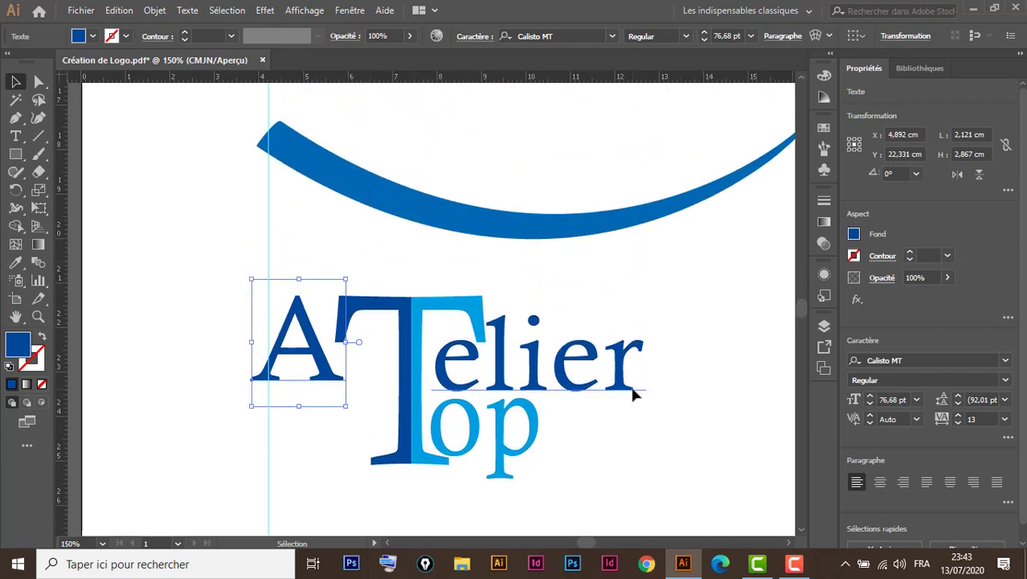
key("ctrl+minus")
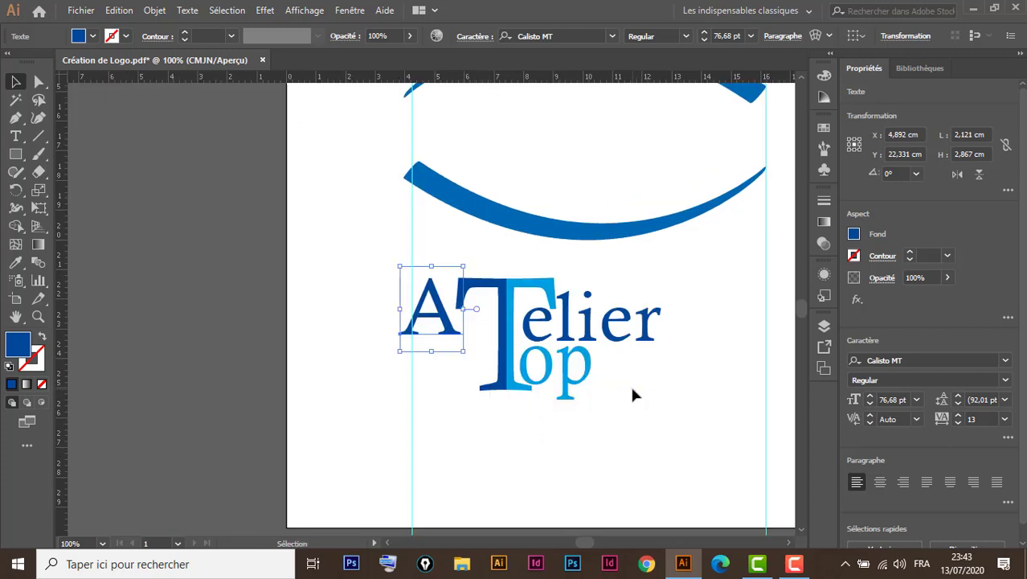
left_click_drag(714, 403, 560, 486)
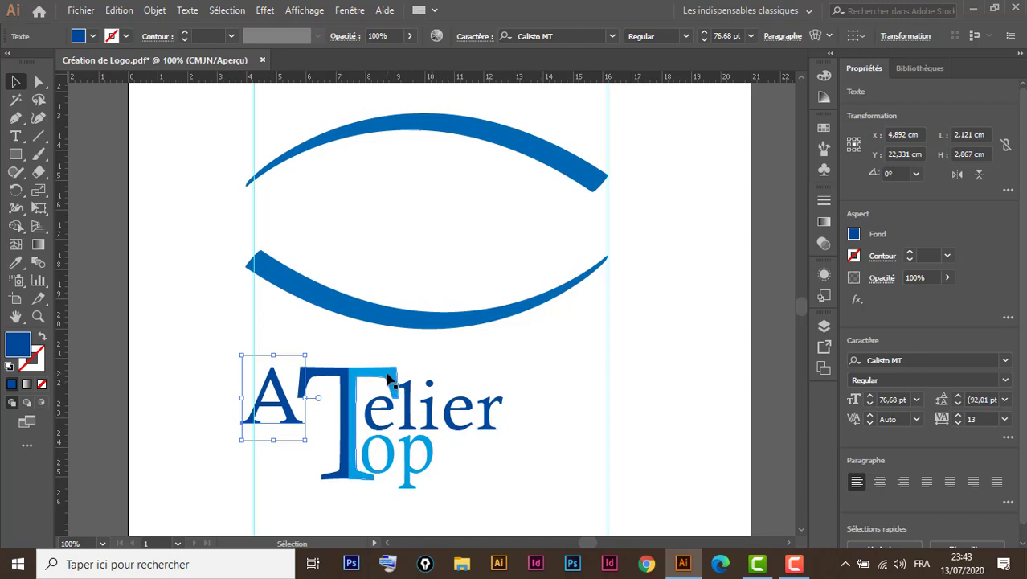
Step: Try pulling the light blue and dark blue halves of the T apart, and undo the moves
left_click_drag(393, 385, 522, 309)
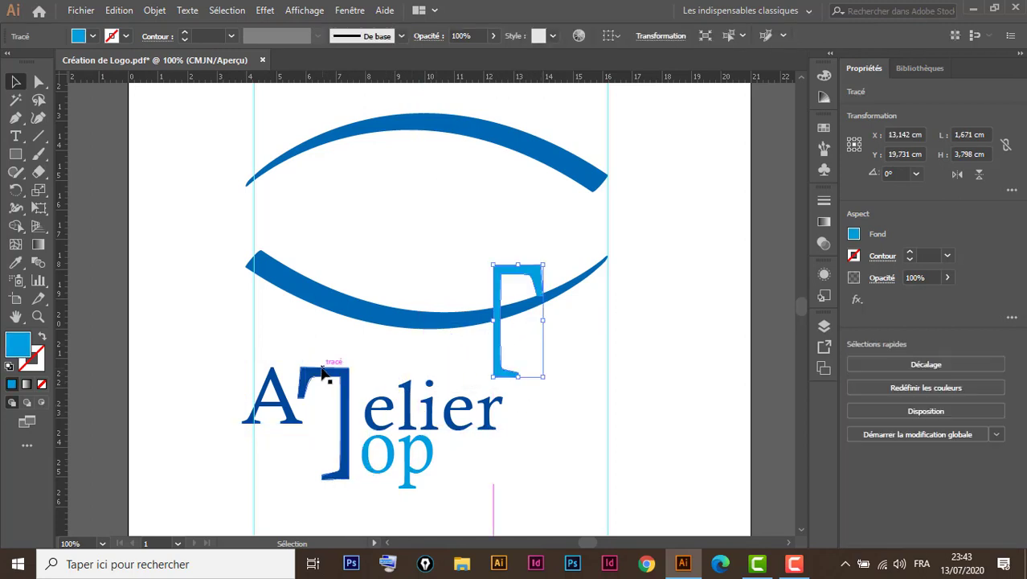
left_click_drag(322, 372, 281, 278)
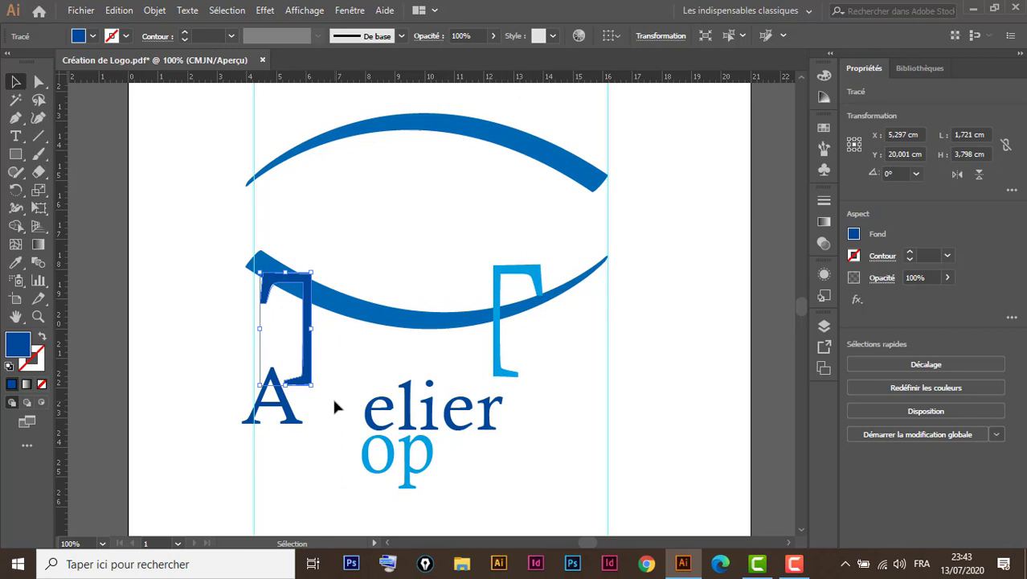
key("ctrl+z")
key("ctrl+z")
key("ctrl+z")
Step: Move all the Atelier Top lettering between the two blue arcs, centred at about X 10.06 cm and Y 16.03 cm
left_click(541, 383)
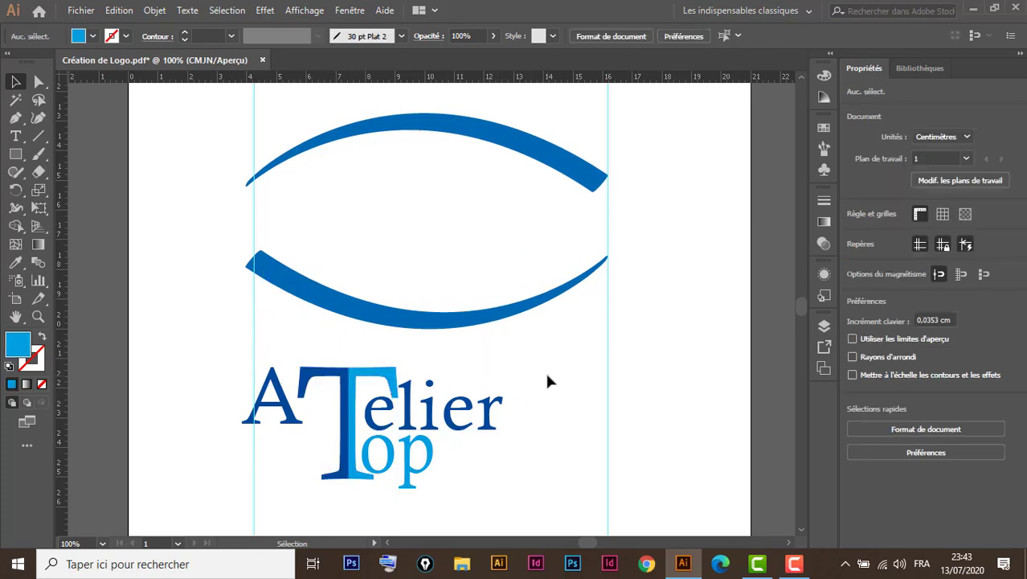
left_click_drag(547, 376, 275, 480)
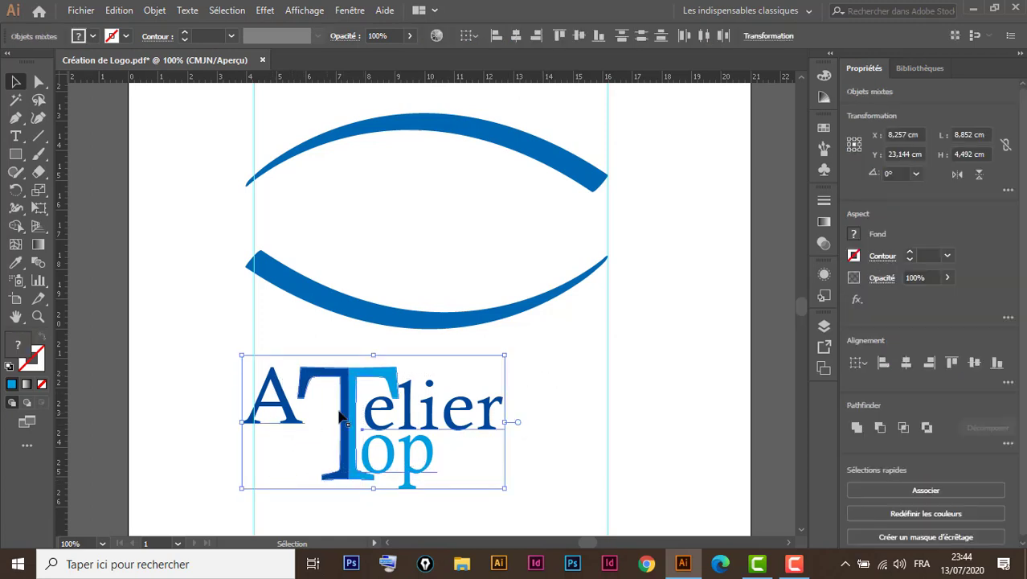
left_click_drag(339, 411, 403, 210)
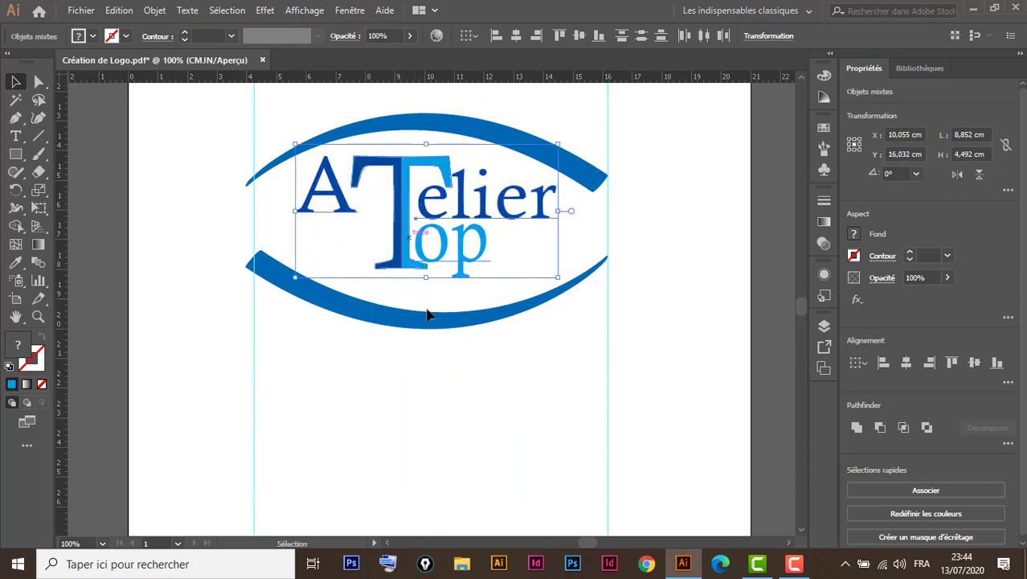
Step: Nudge the lower blue arc slightly up towards the lettering, to Y 18.651 cm
left_click(428, 326)
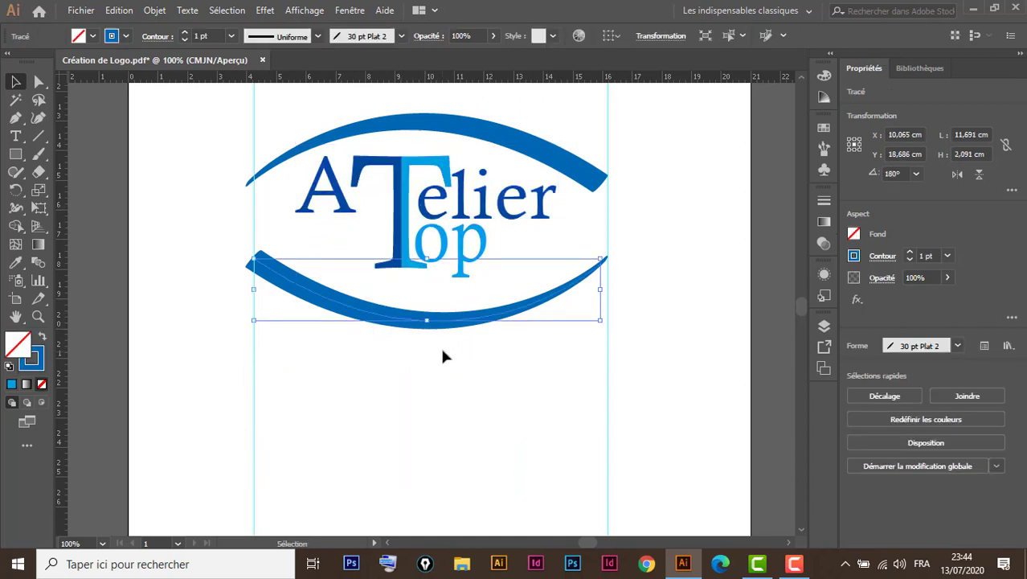
key("Up")
key("Up")
key("Up")
key("Up")
key("Up")
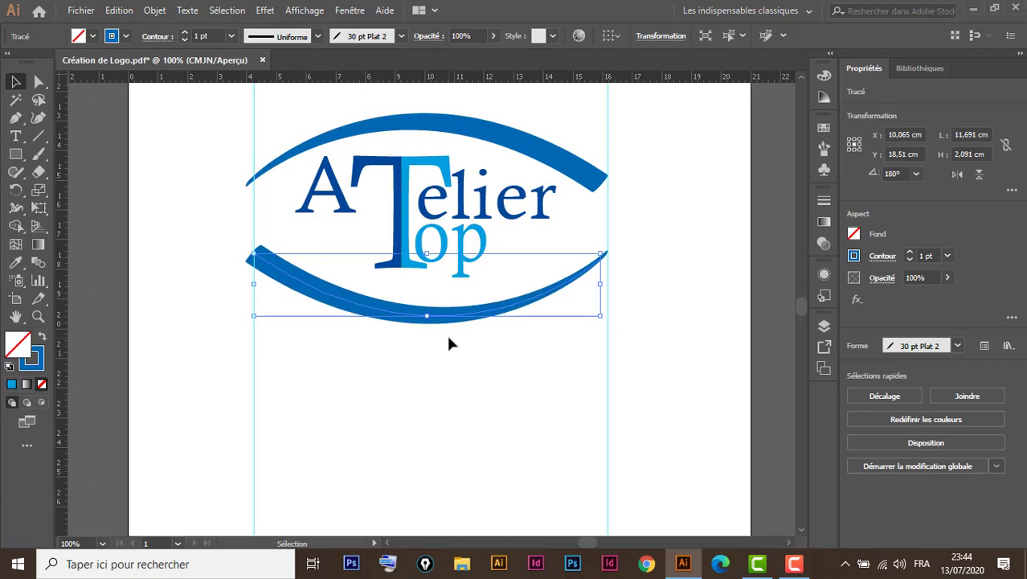
key("Down")
key("Down")
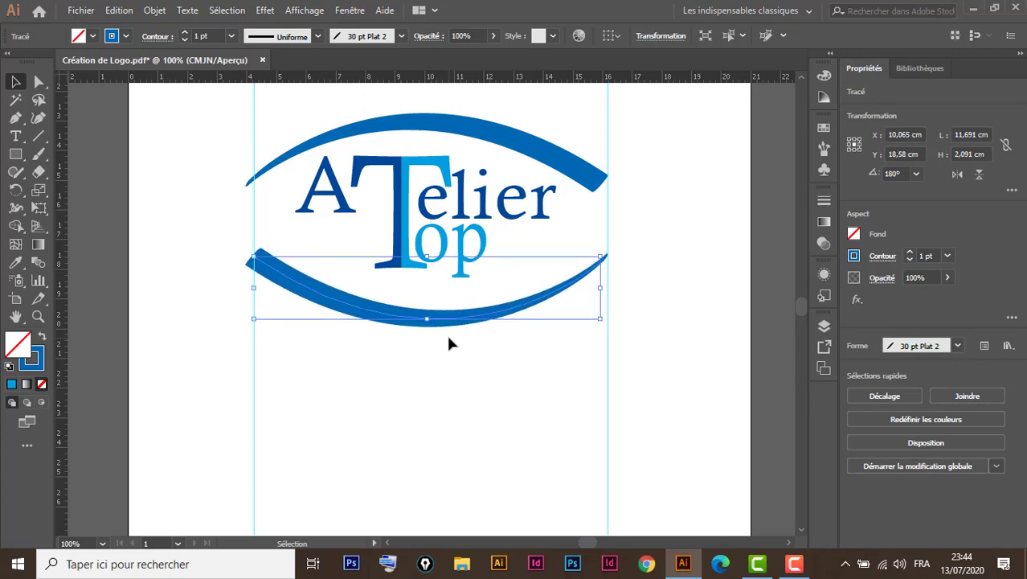
key("Down")
key("Down")
Step: Draw a circle about 1.36 cm in diameter beside the original crosshair, with no fill and a 2 pt black stroke
scroll(463, 415, "up", 5)
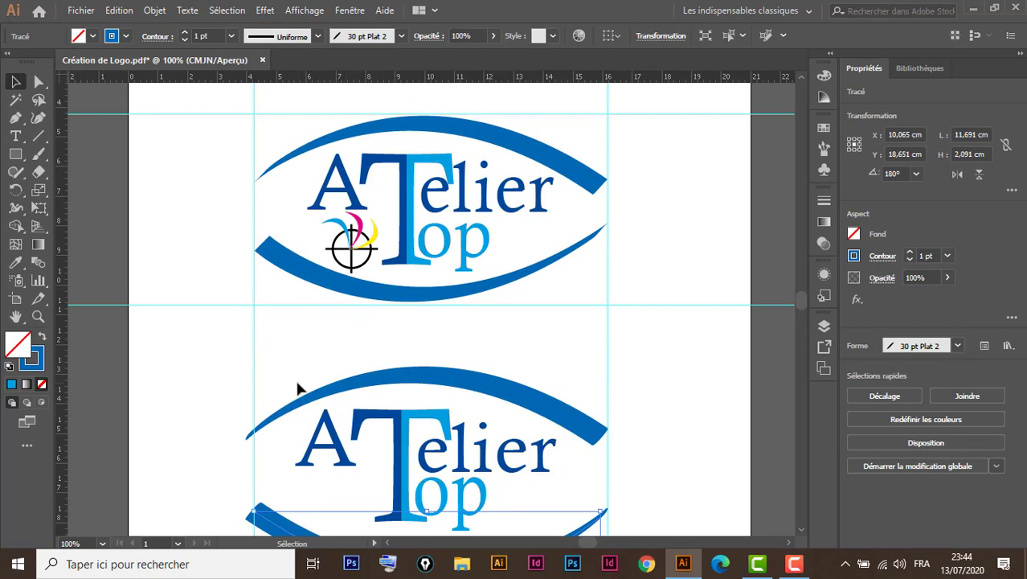
key("ctrl+space")
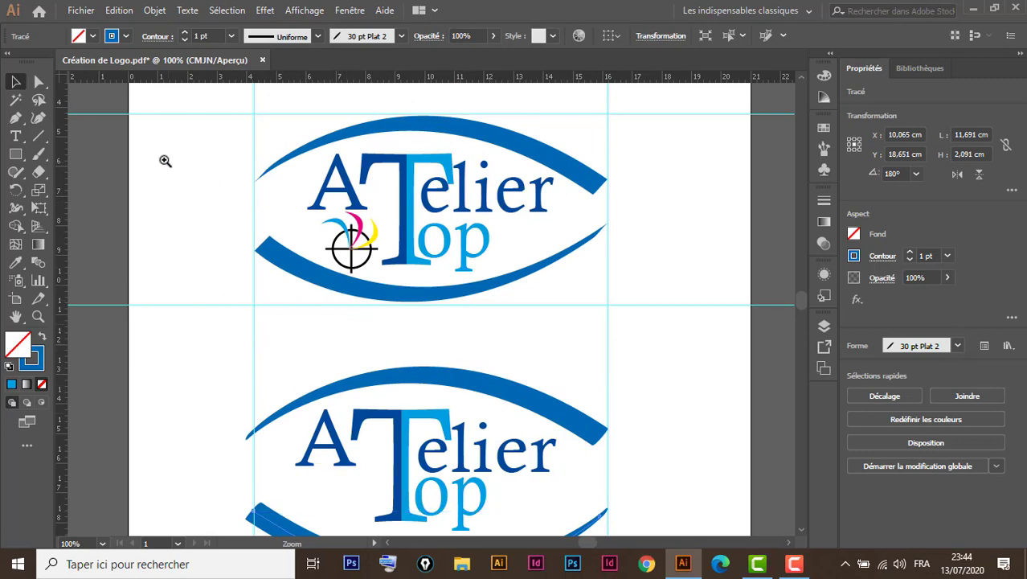
left_click_drag(142, 145, 438, 357)
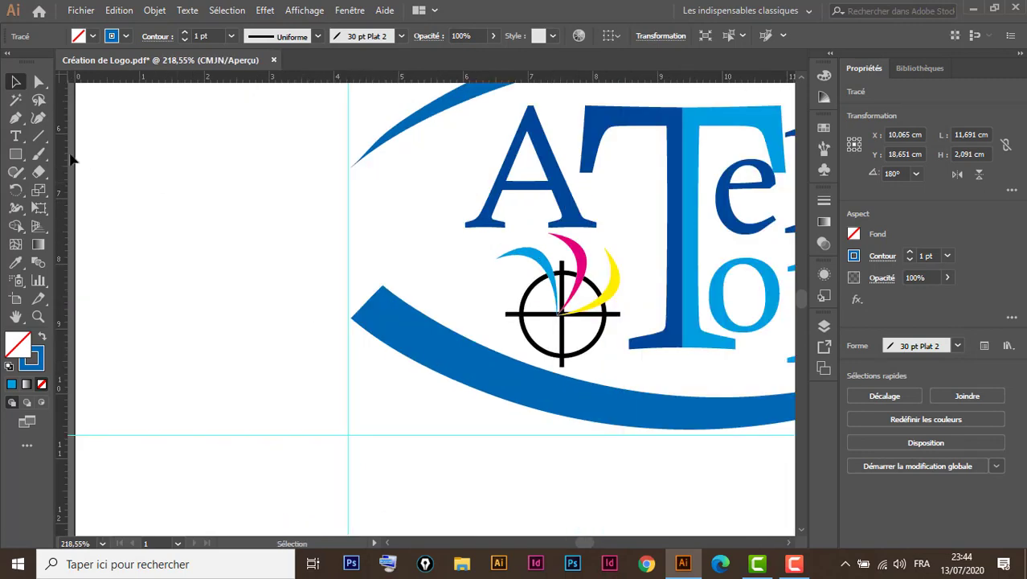
left_click(16, 154)
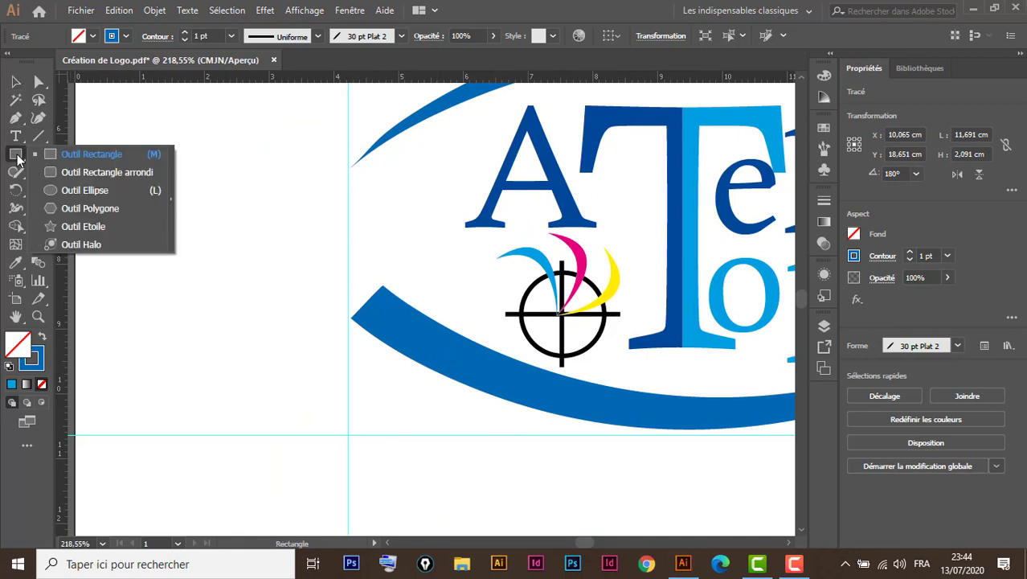
left_click(83, 193)
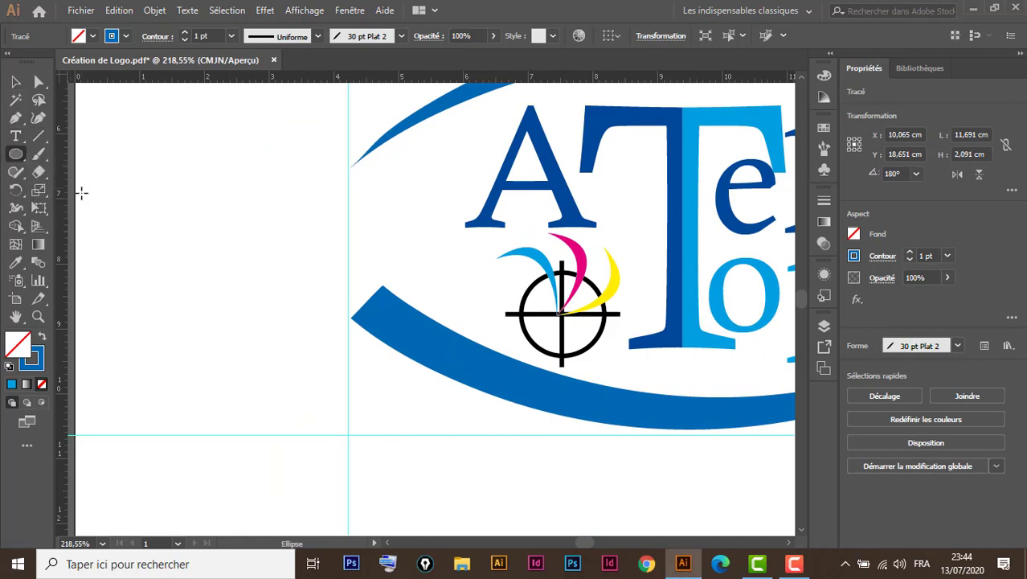
left_click(9, 366)
left_click(43, 384)
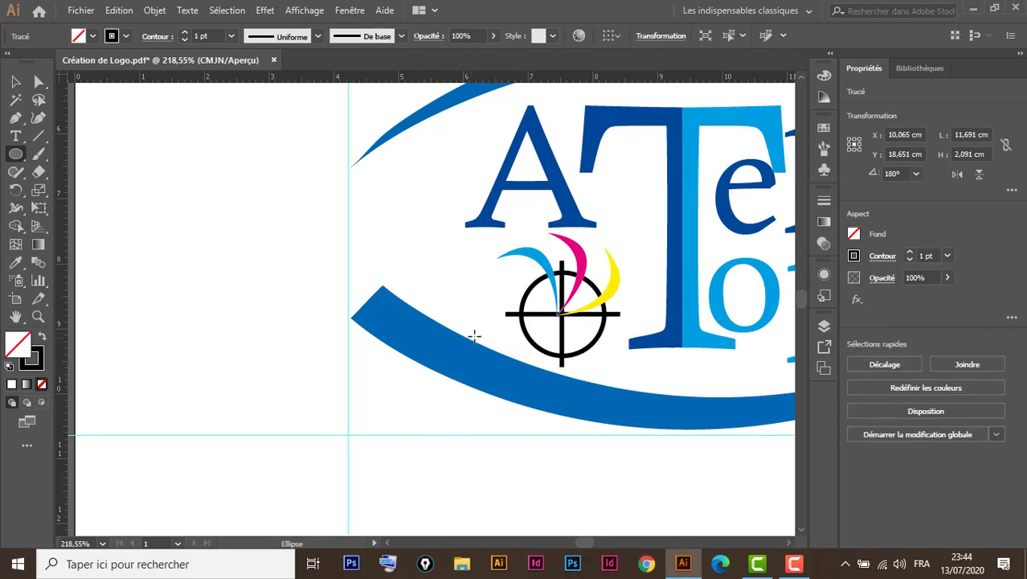
left_click_drag(527, 268, 271, 378)
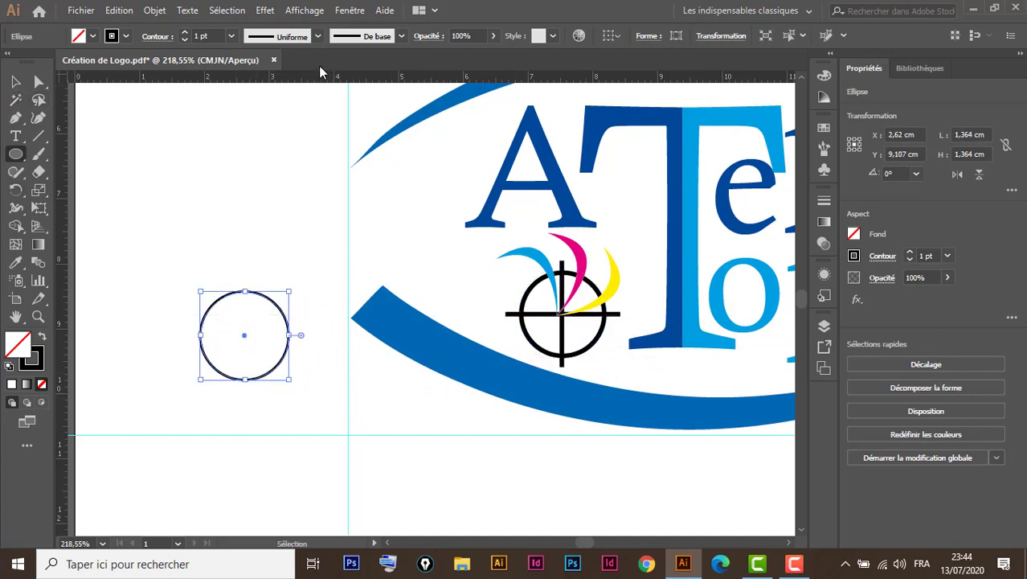
left_click(185, 33)
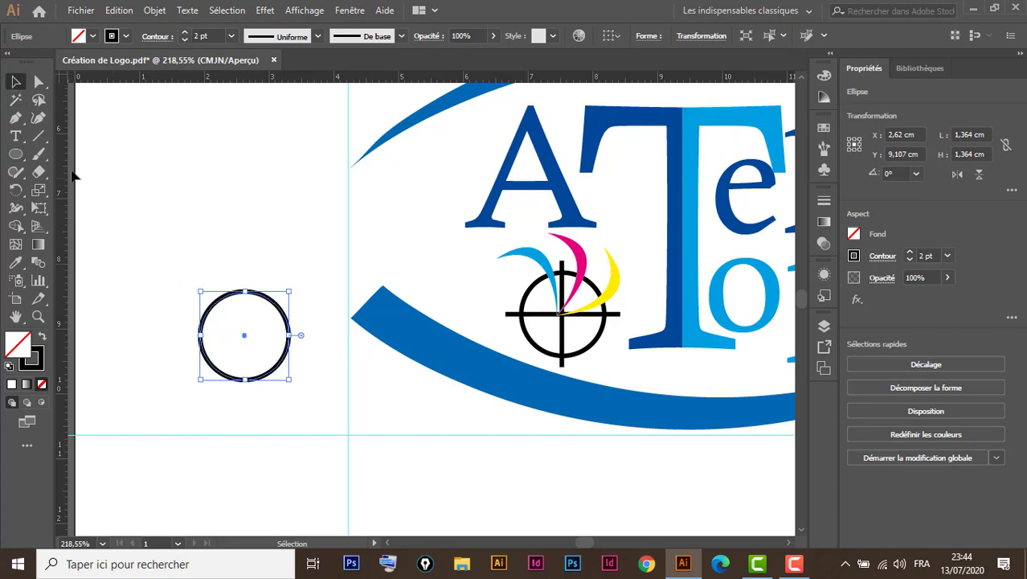
Step: Draw a vertical line about 2.26 cm long across the new circle and move it out beyond the circle's left side
left_click(39, 135)
left_click_drag(232, 261, 239, 408)
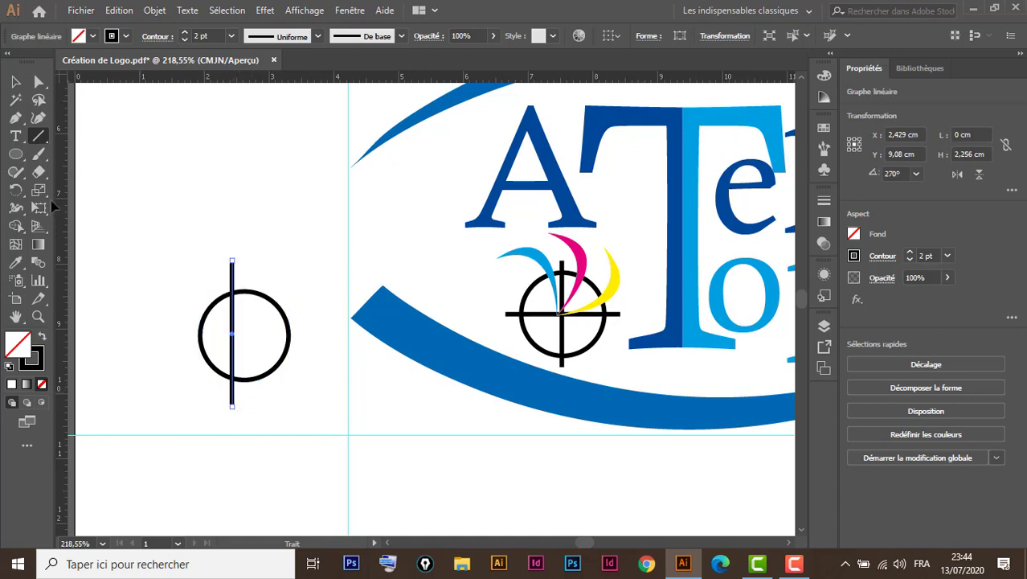
left_click(10, 83)
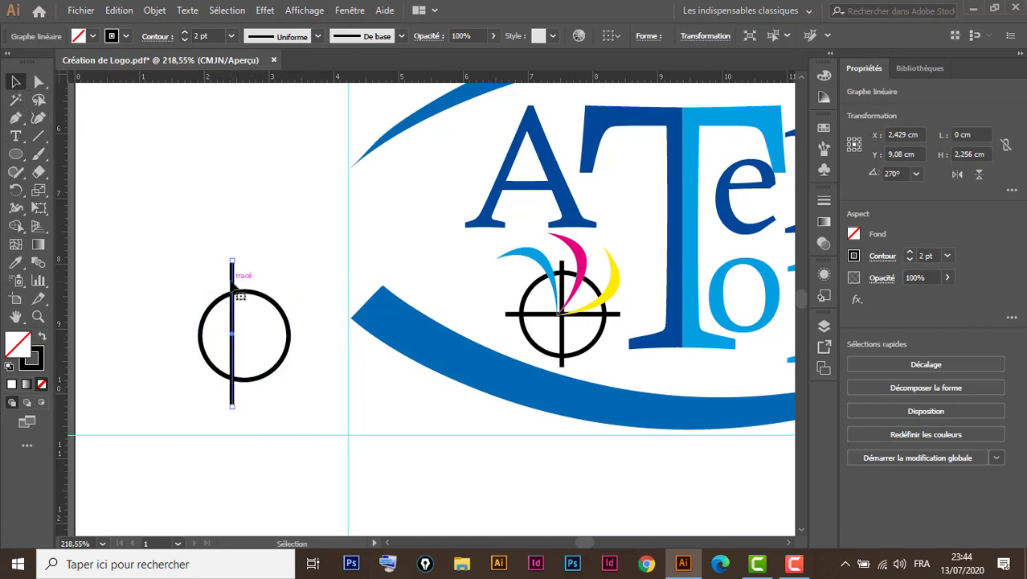
left_click_drag(232, 282, 155, 288)
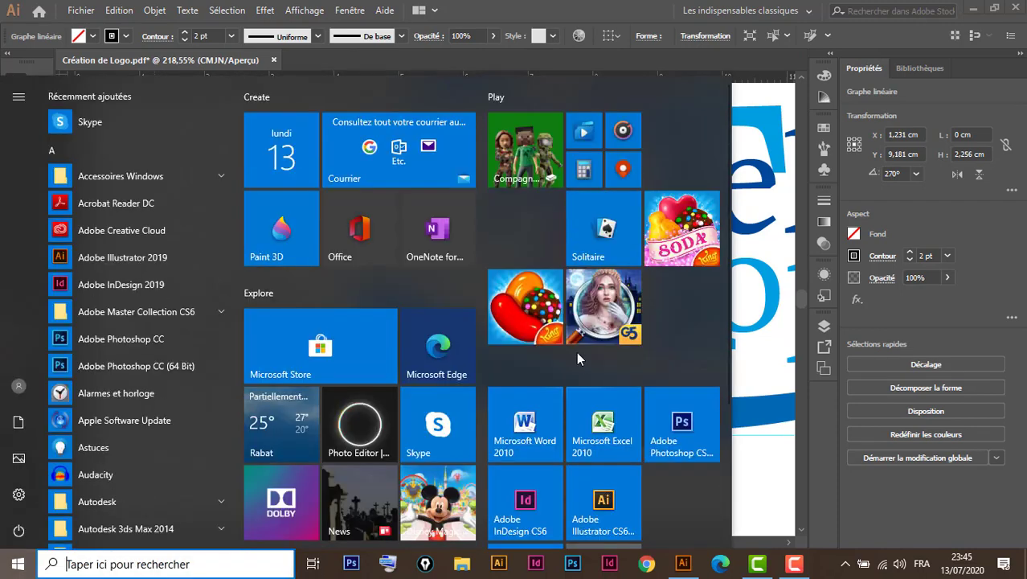
Step: Move the vertical line onto the circle's left edge, then duplicate it to the left and rotate the copy 90° to horizontal
left_click(759, 458)
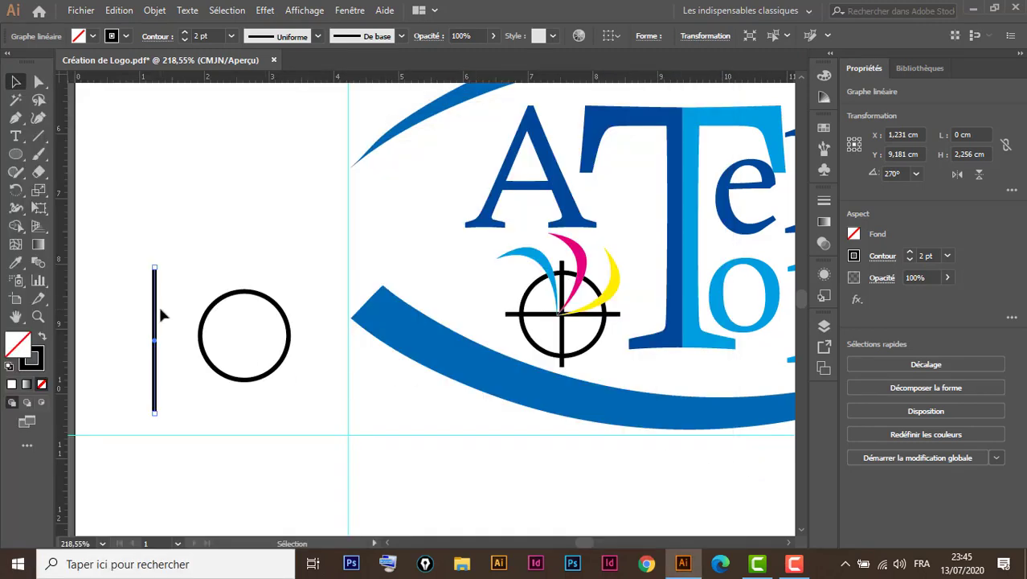
left_click_drag(155, 300, 204, 282)
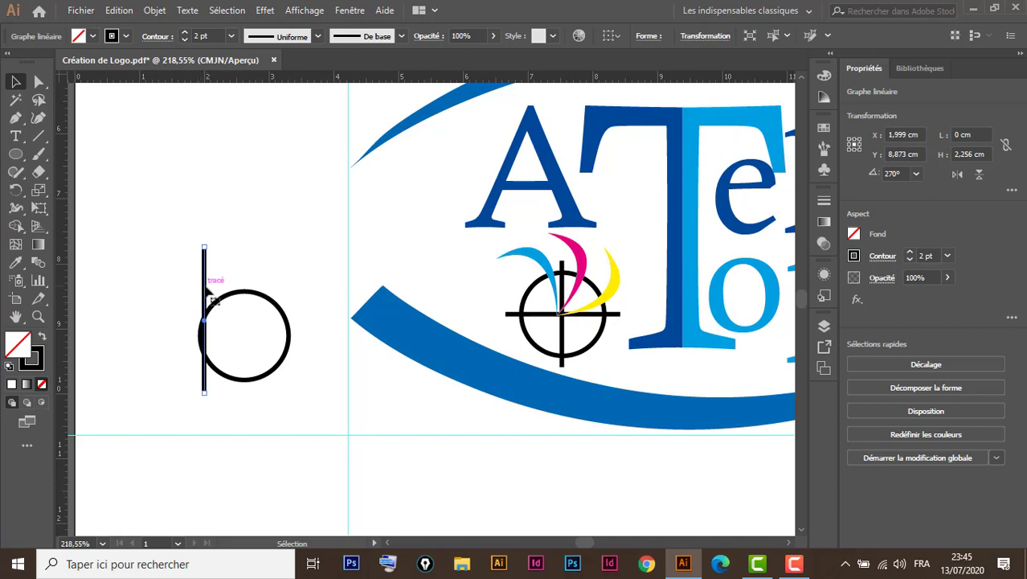
left_click_drag(206, 286, 153, 302)
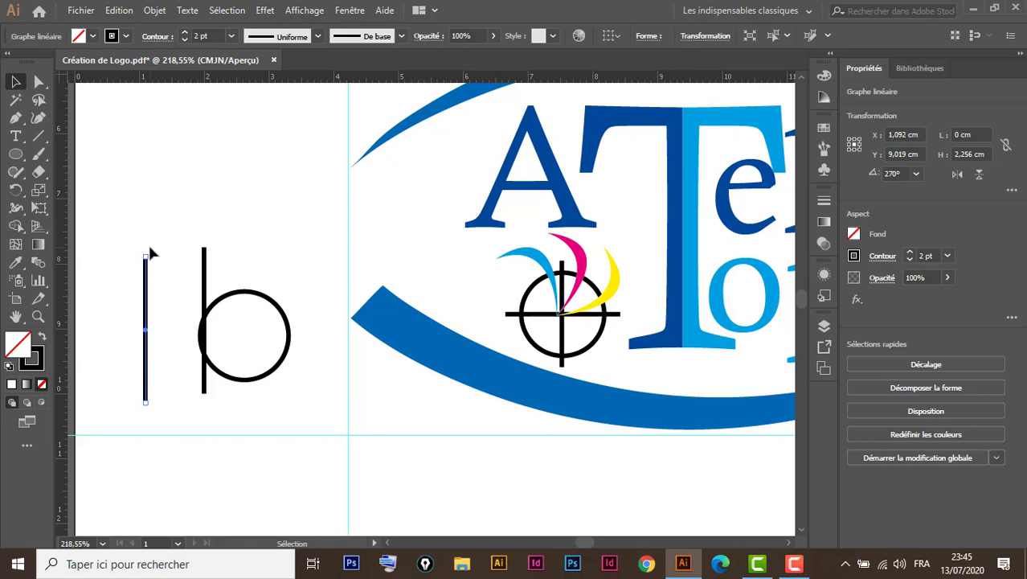
left_click_drag(146, 254, 184, 326)
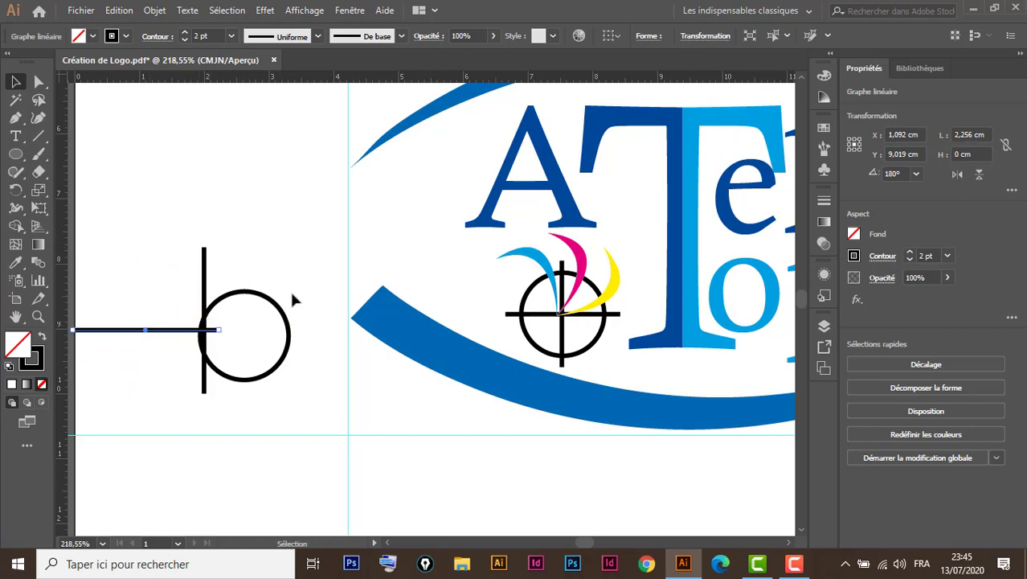
Step: Align the centres of the circle and both lines horizontally and vertically to form the crosshair
left_click_drag(264, 229, 165, 402)
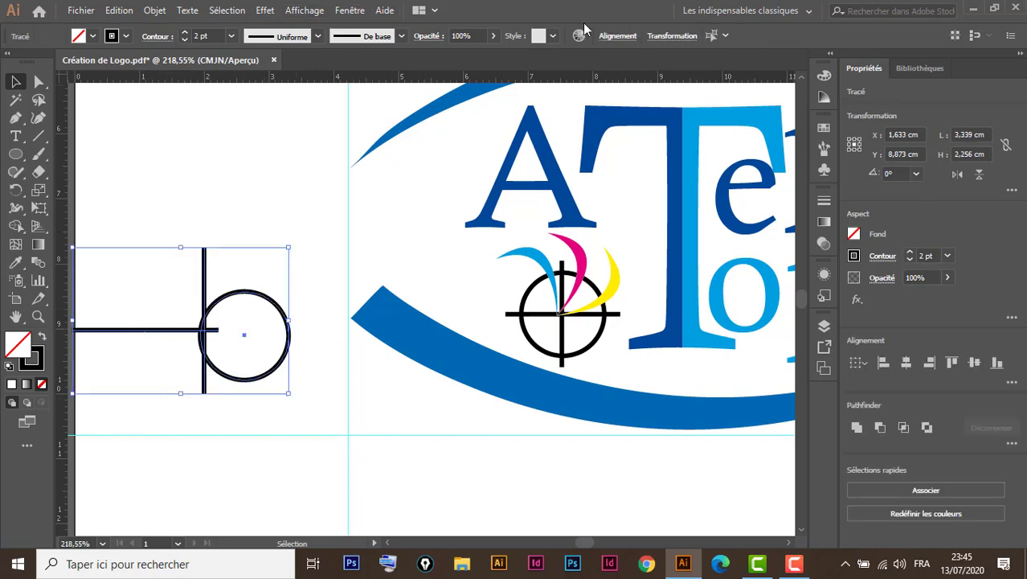
left_click(627, 37)
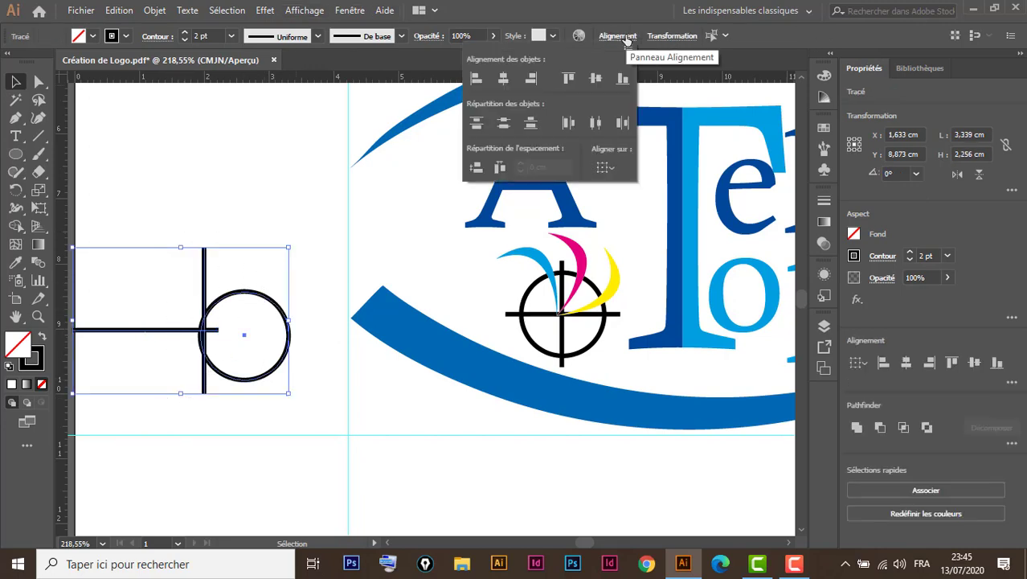
left_click(503, 78)
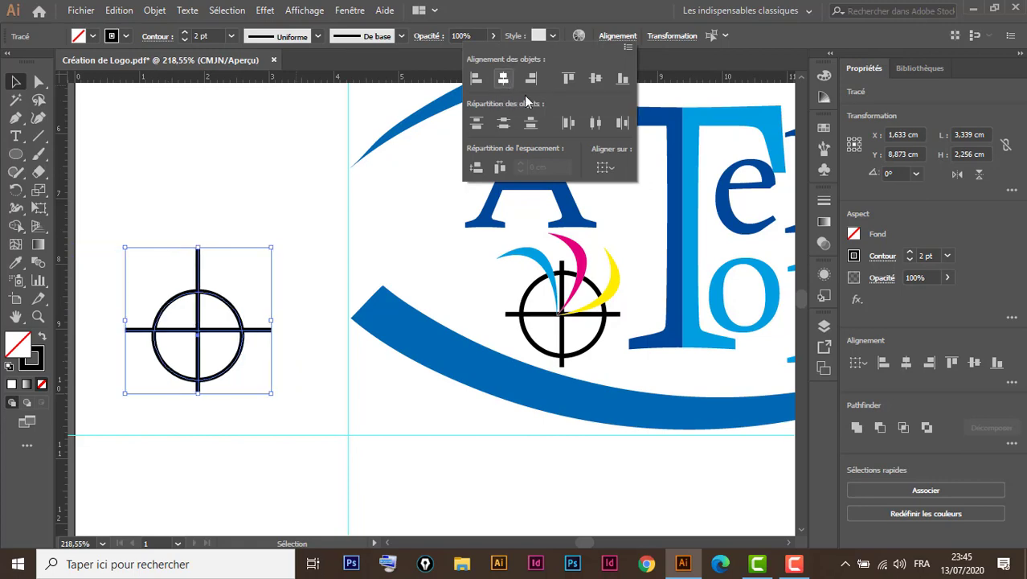
left_click(595, 78)
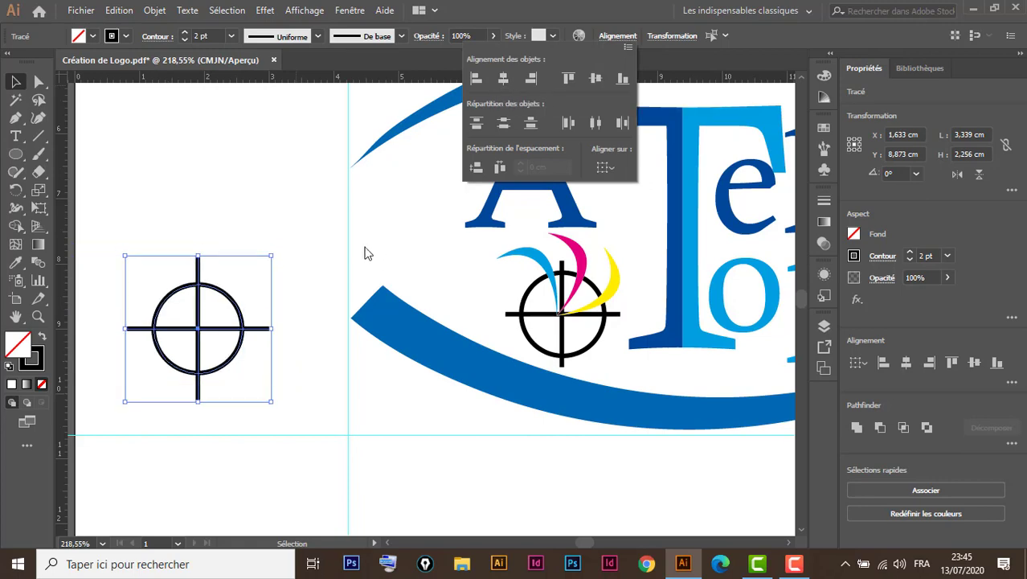
left_click(16, 83)
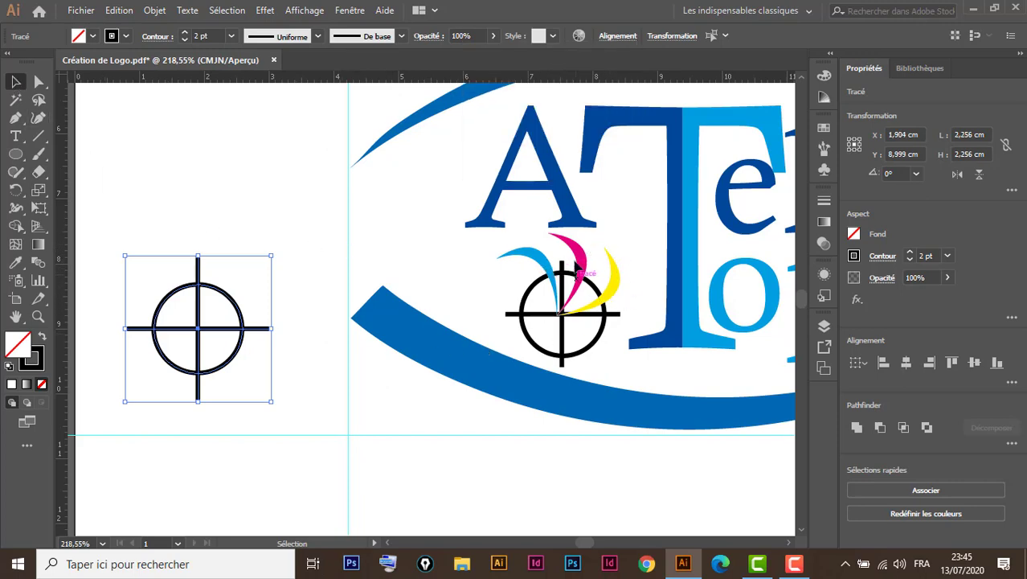
Step: Deselect the crosshair, open the Cheveux et pelage symbol library and enlarge its panel to show all the symbols
left_click(351, 10)
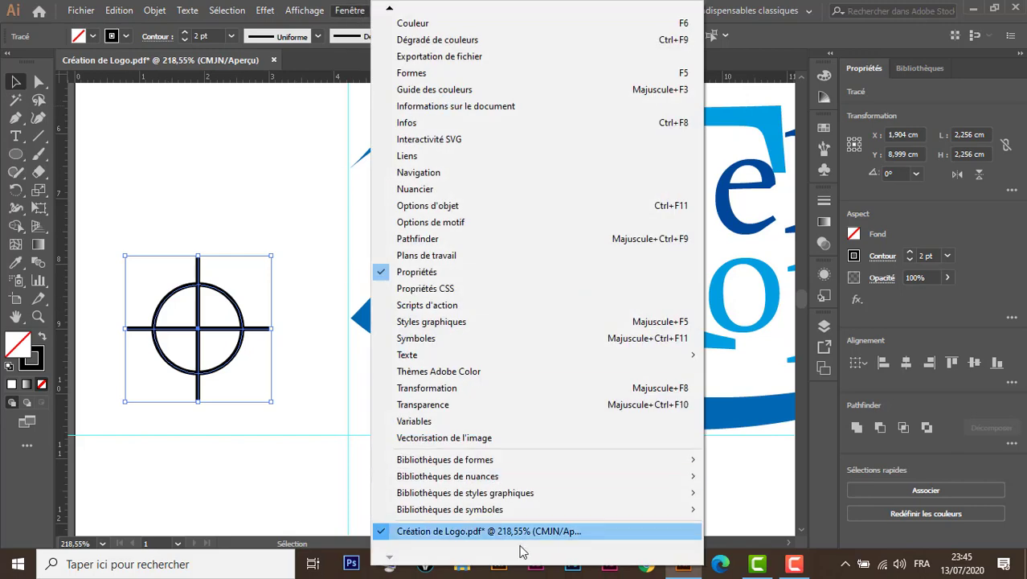
mouse_move(478, 511)
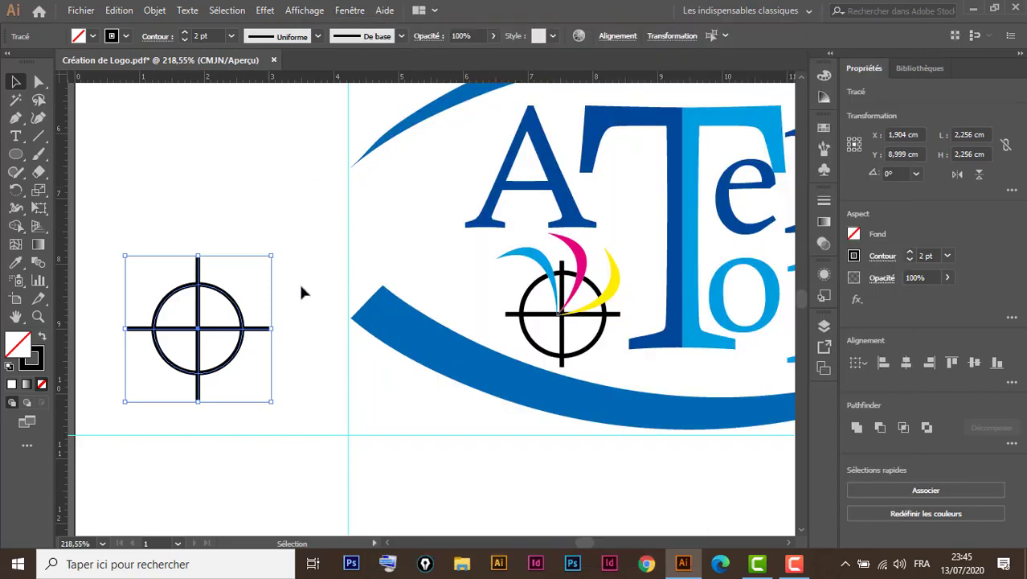
left_click(299, 280)
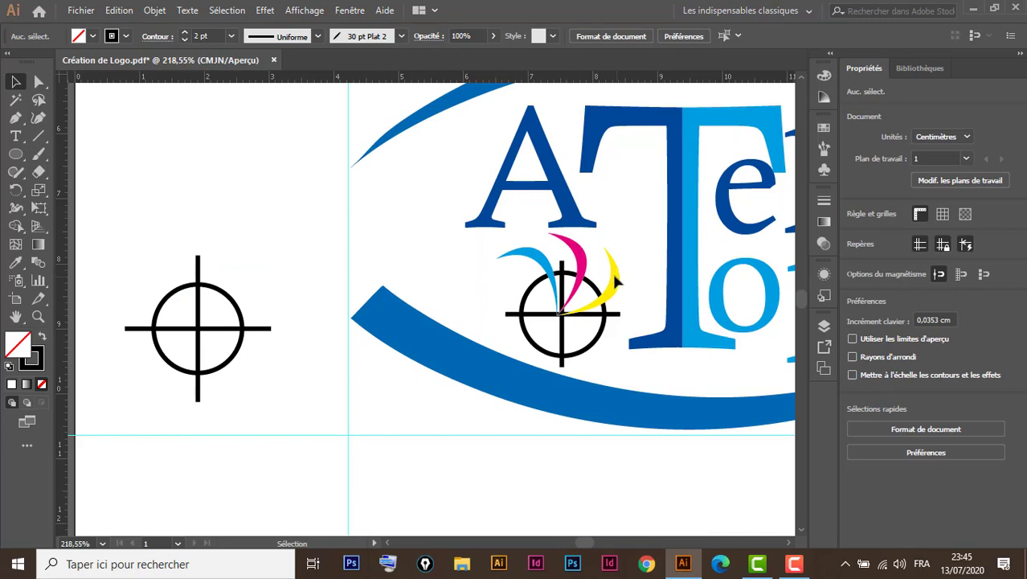
left_click(350, 11)
mouse_move(504, 512)
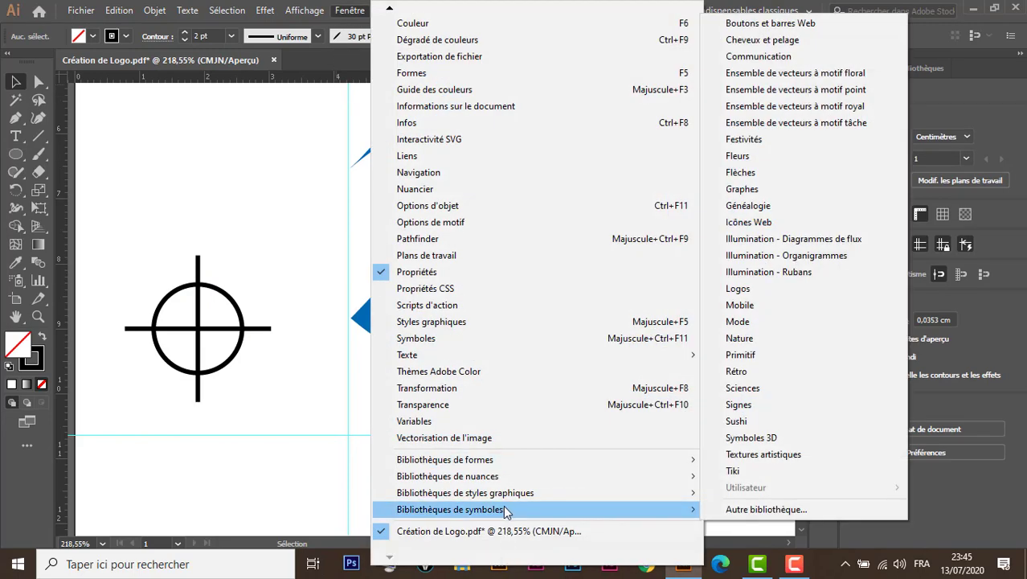
left_click(784, 40)
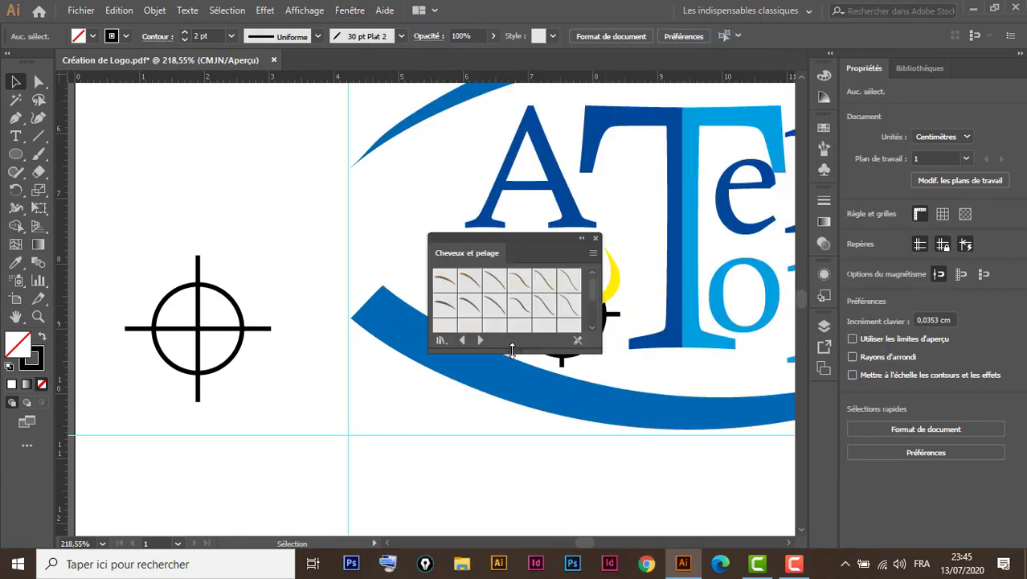
left_click_drag(512, 348, 530, 474)
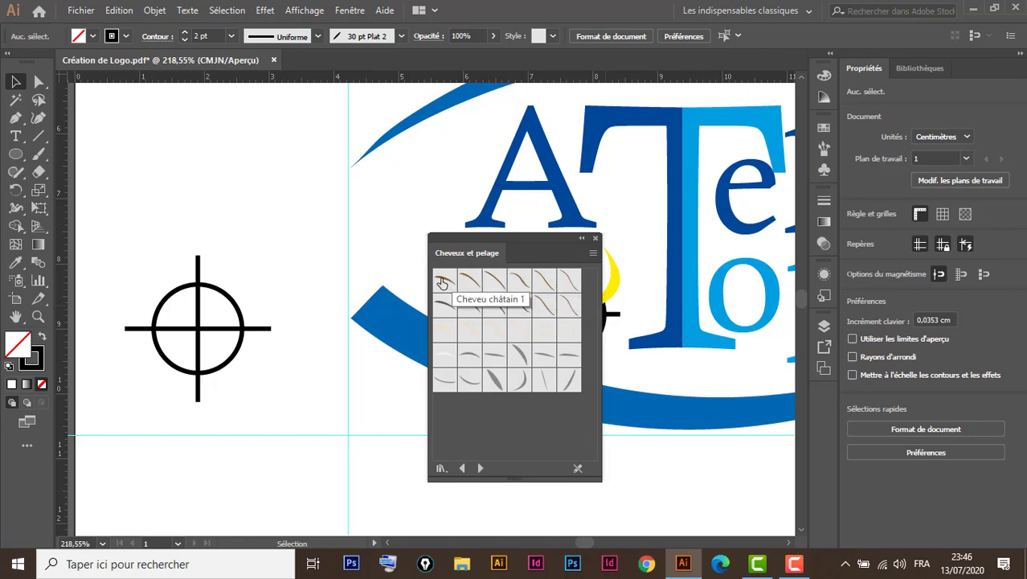
Step: Try the Cheveu châtain 4 symbol above the new crosshair, and delete it
left_click(520, 283)
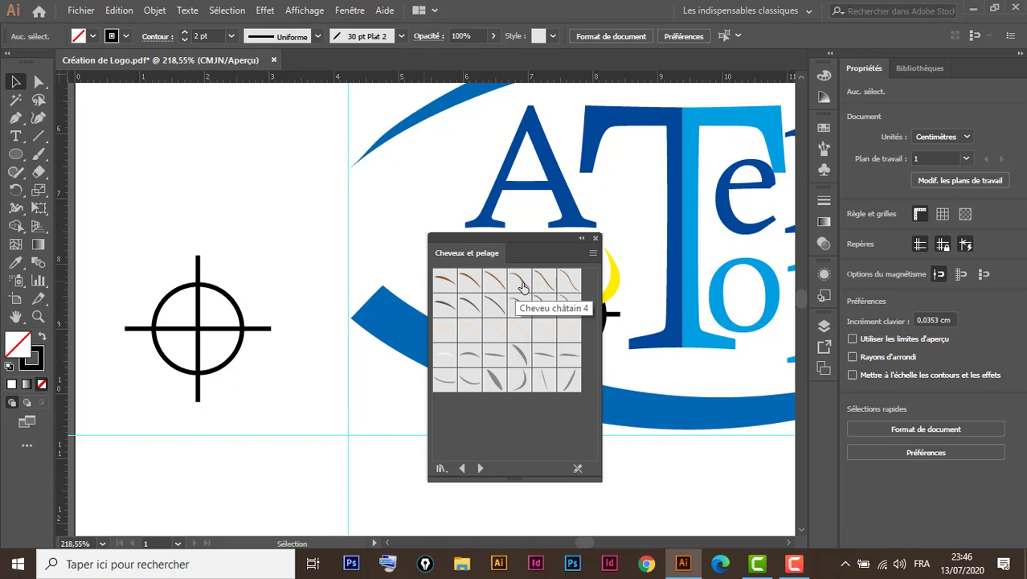
left_click_drag(347, 221, 317, 212)
left_click(292, 222)
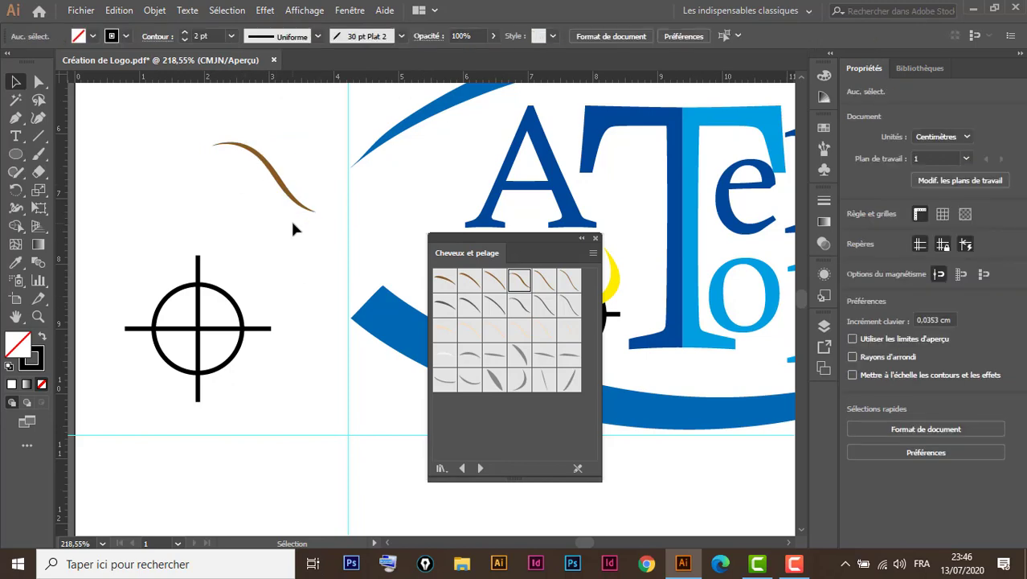
left_click(270, 169)
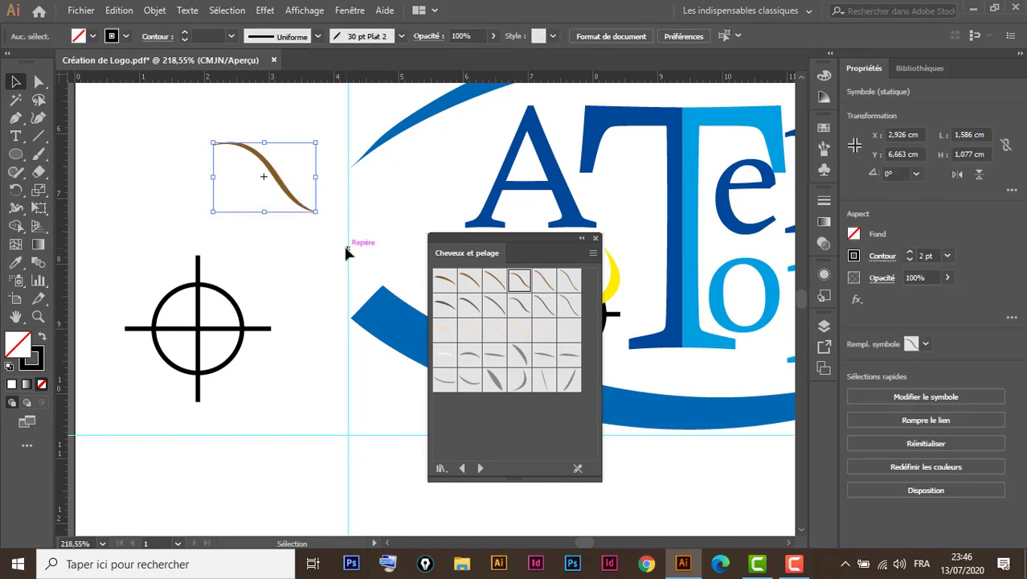
key("Delete")
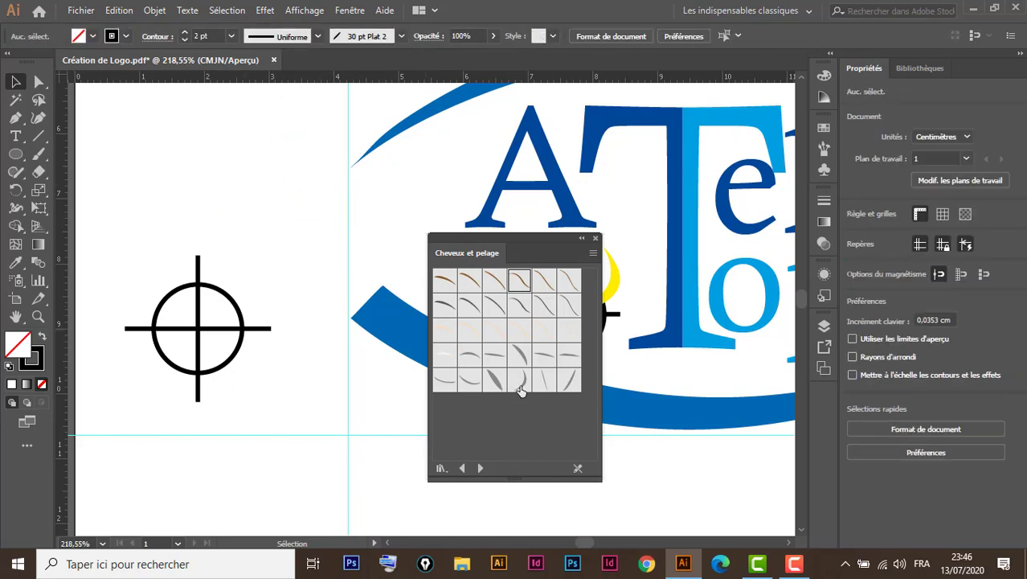
Step: Place the Fourrure 2 symbol, enlarged to about 1.13 × 1.76 cm, with its lower tip on the crosshair's centre, and close the symbol library
left_click_drag(521, 390, 220, 335)
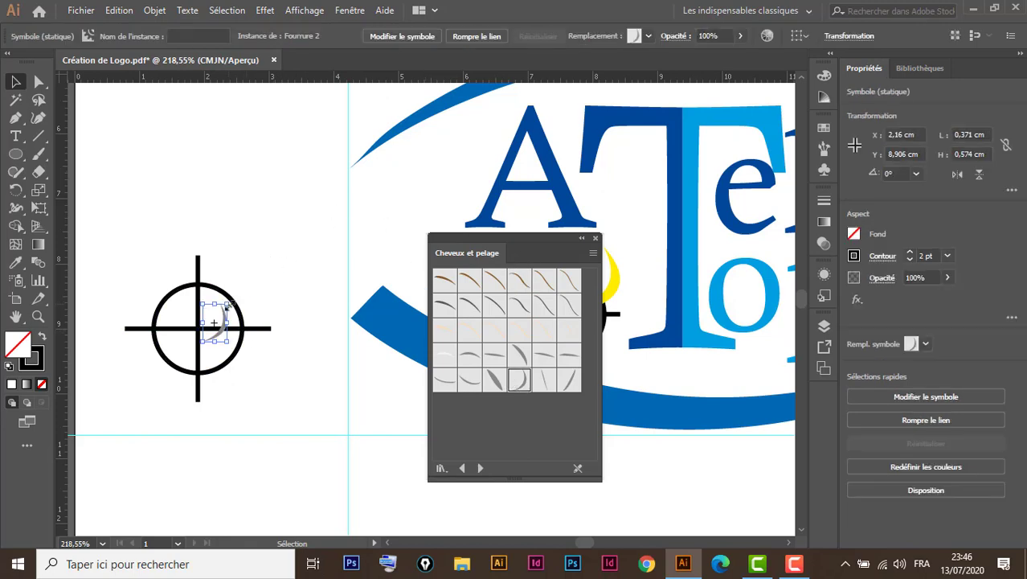
left_click_drag(228, 305, 277, 229)
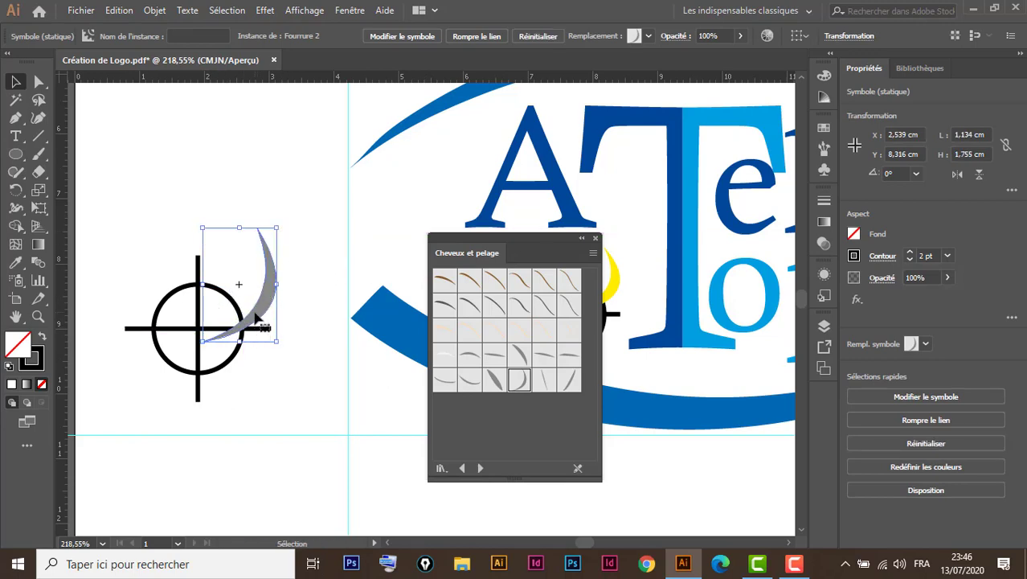
left_click_drag(255, 320, 252, 307)
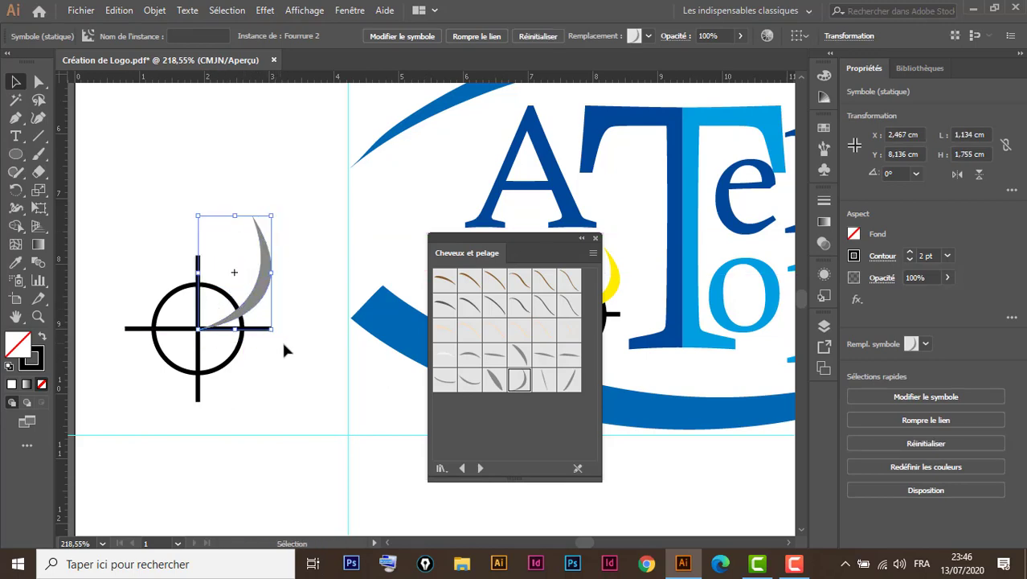
left_click(595, 240)
Step: Break the grey crescent's link to its symbol and fill the resulting path with yellow
left_click_drag(386, 287, 477, 310)
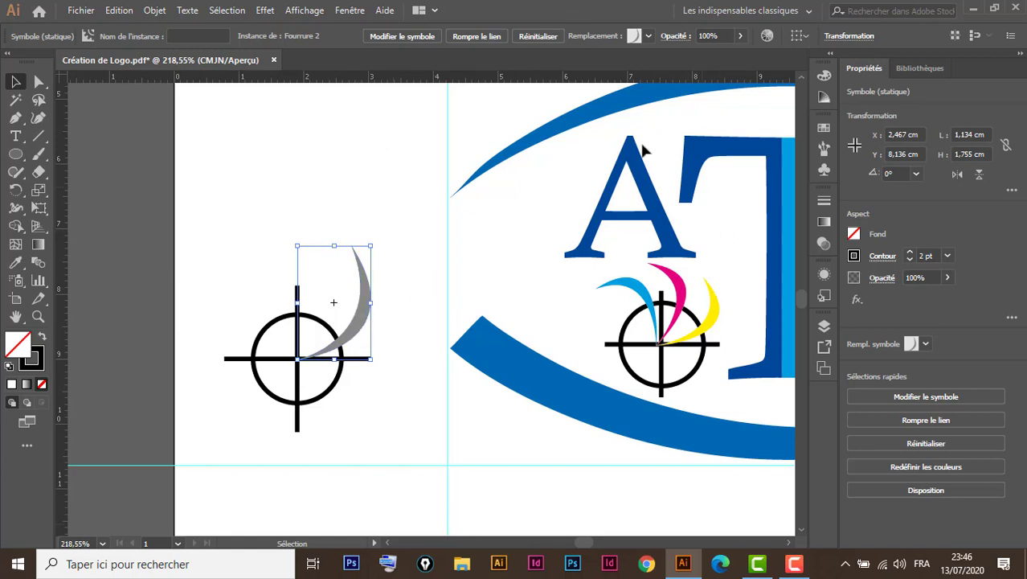
left_click(824, 128)
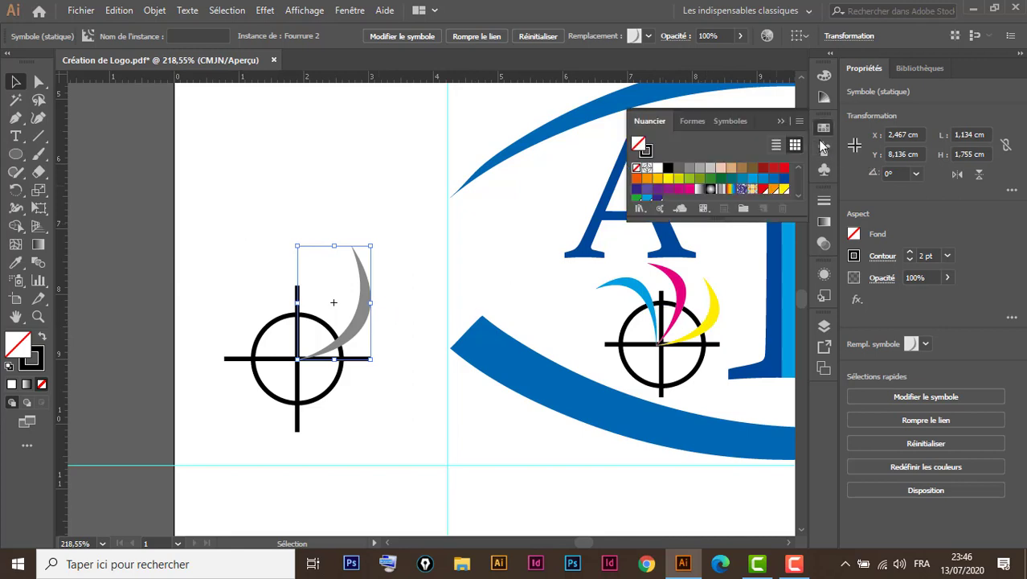
left_click(668, 179)
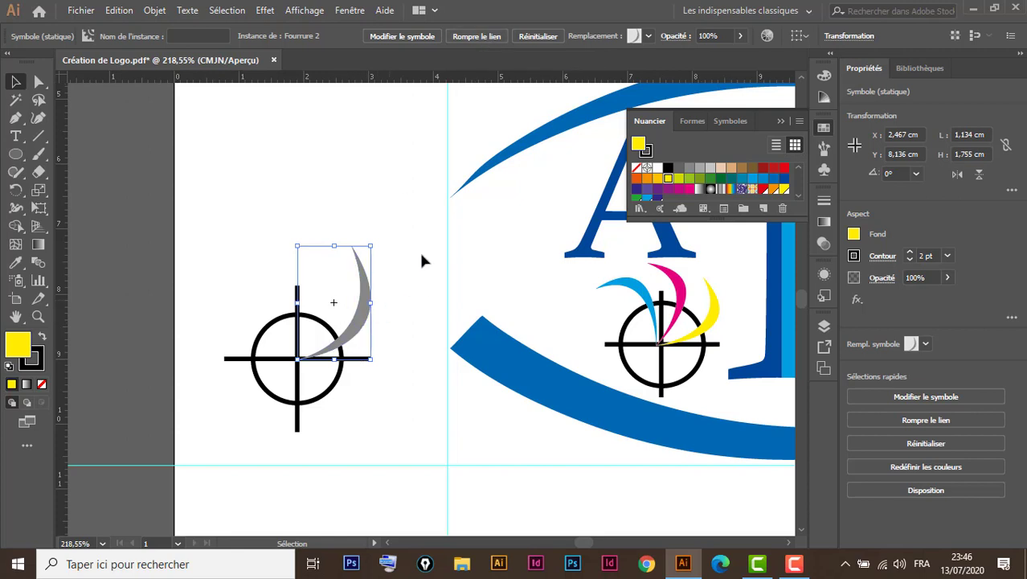
left_click(476, 37)
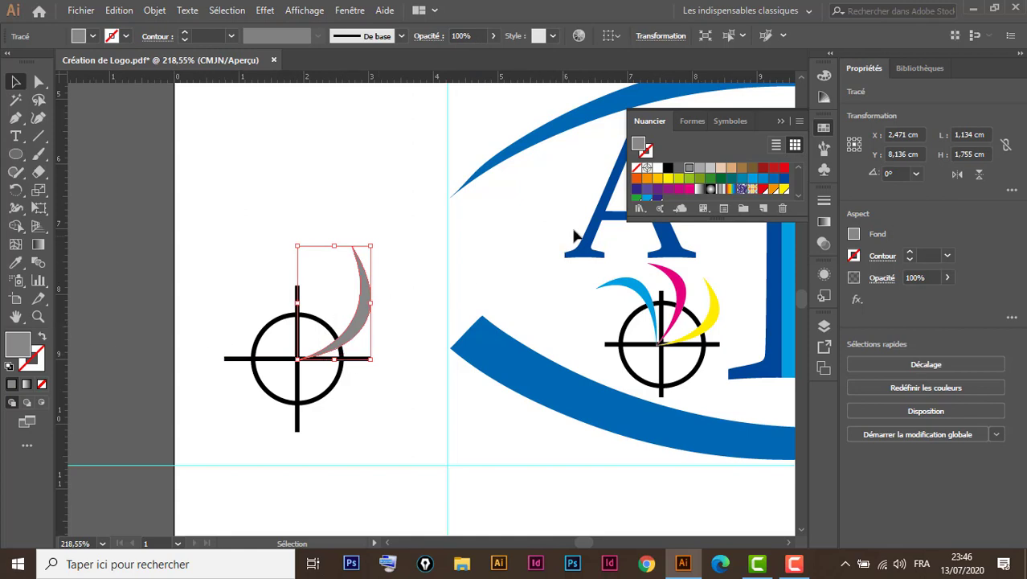
left_click(668, 180)
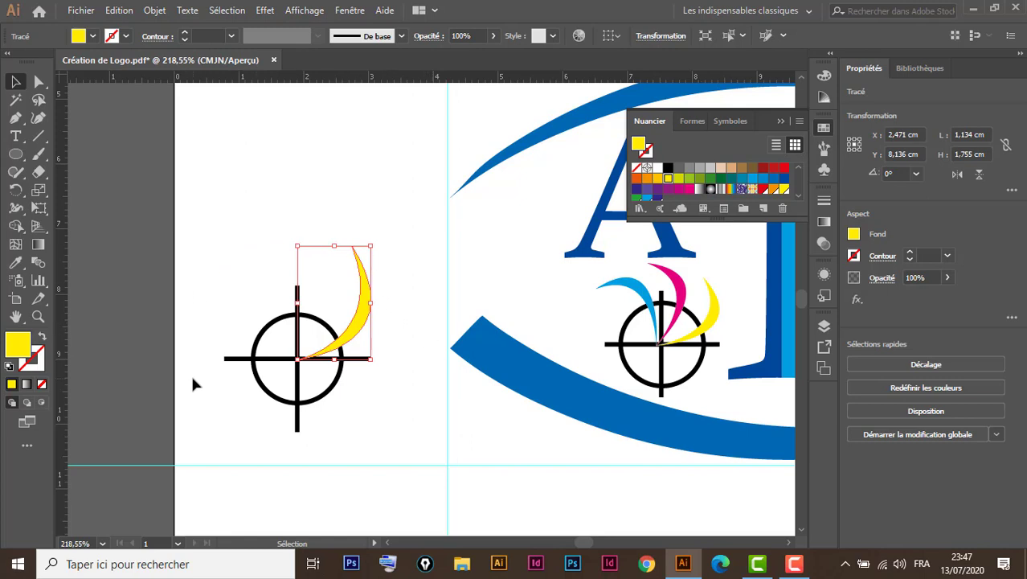
Step: Make two rotated copies of the yellow crescent around its tip on the crosshair's centre, at about 49° and 99°
left_click(16, 191)
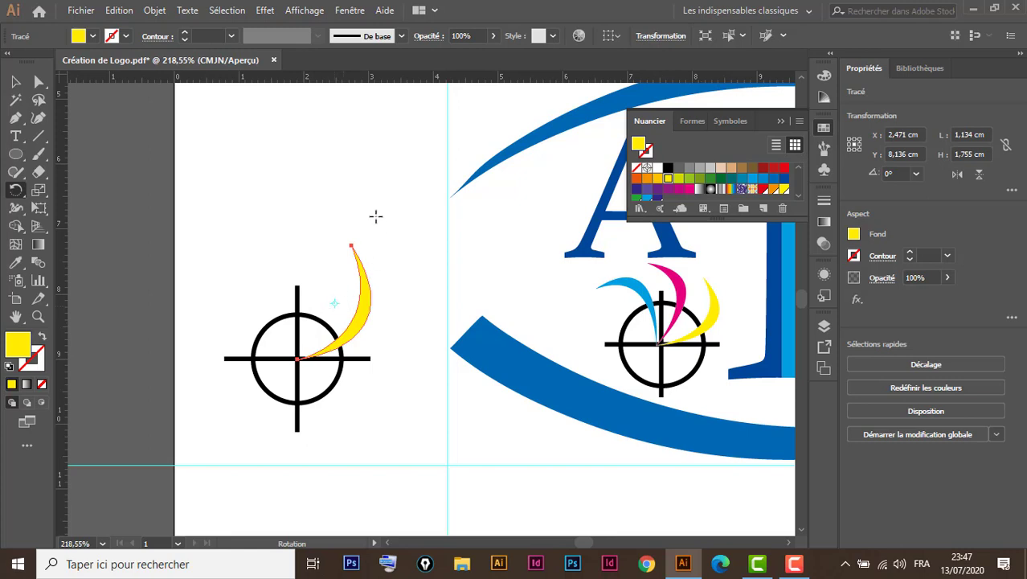
left_click_drag(376, 216, 404, 384)
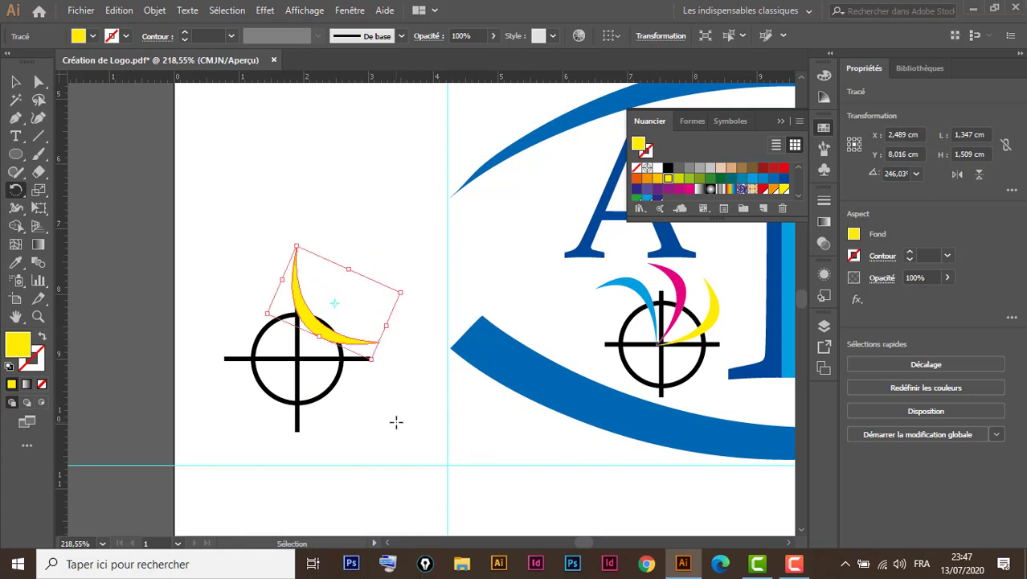
key("ctrl+z")
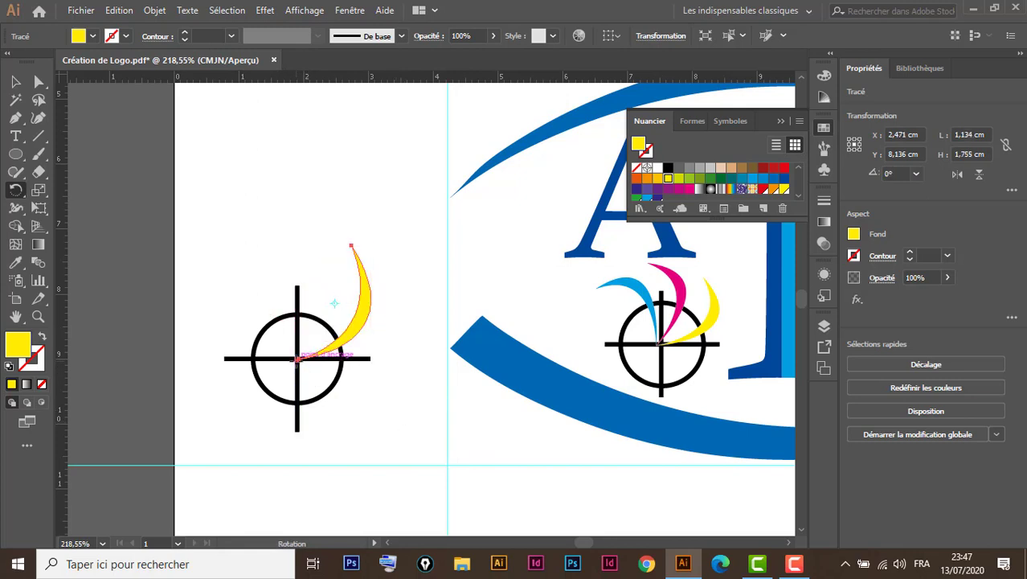
left_click(298, 360)
left_click_drag(408, 240, 277, 198)
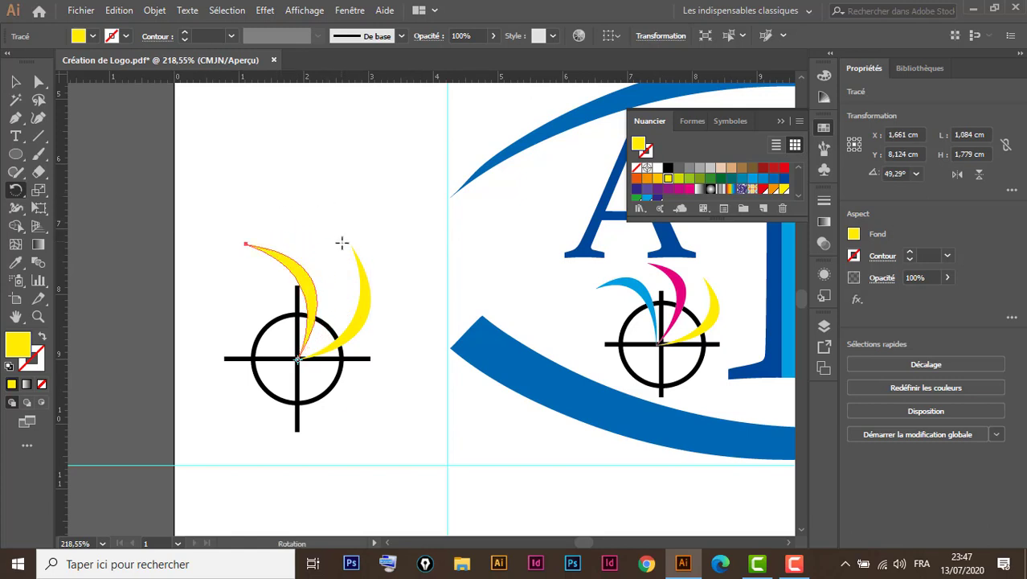
key("v")
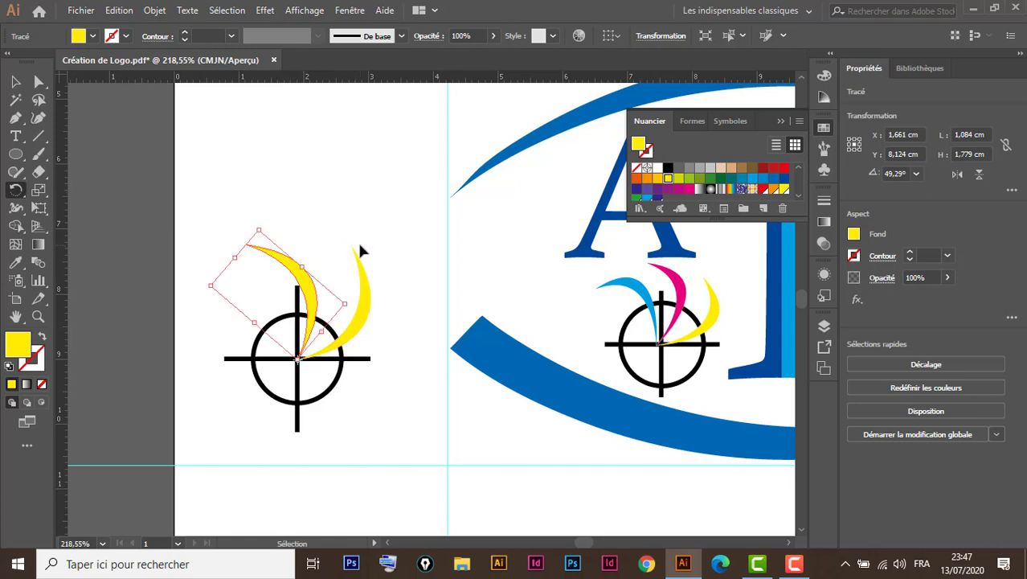
key("ctrl+d")
key("r")
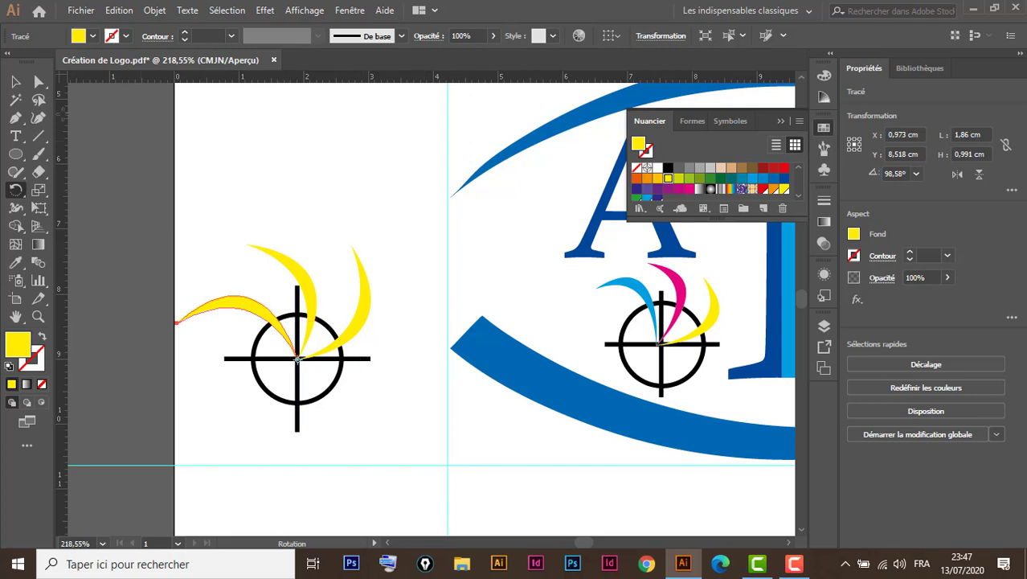
Step: Fill the middle crescent with magenta and the outermost copy with the Cyan pur swatch
key("v")
left_click(295, 275)
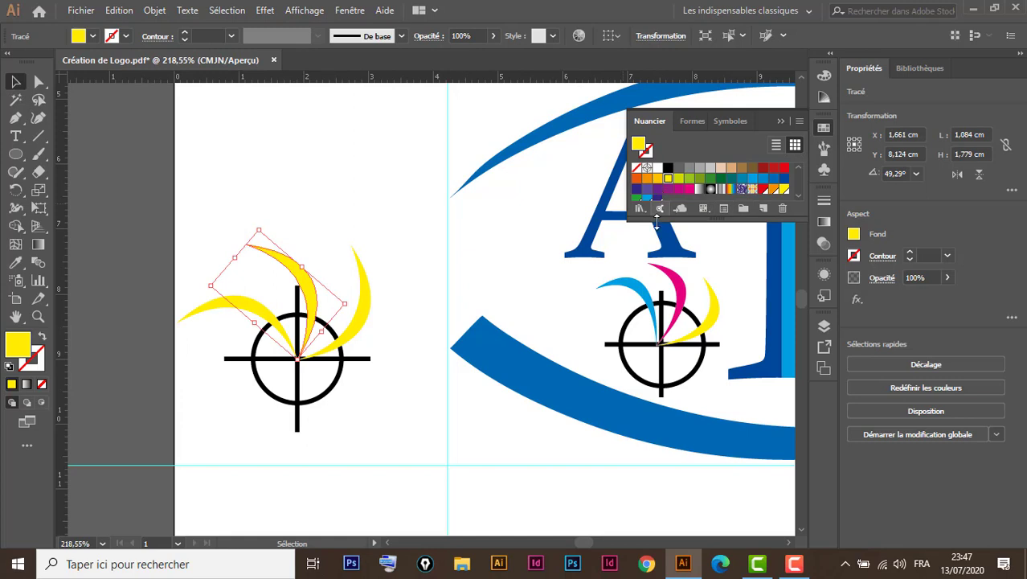
left_click(690, 190)
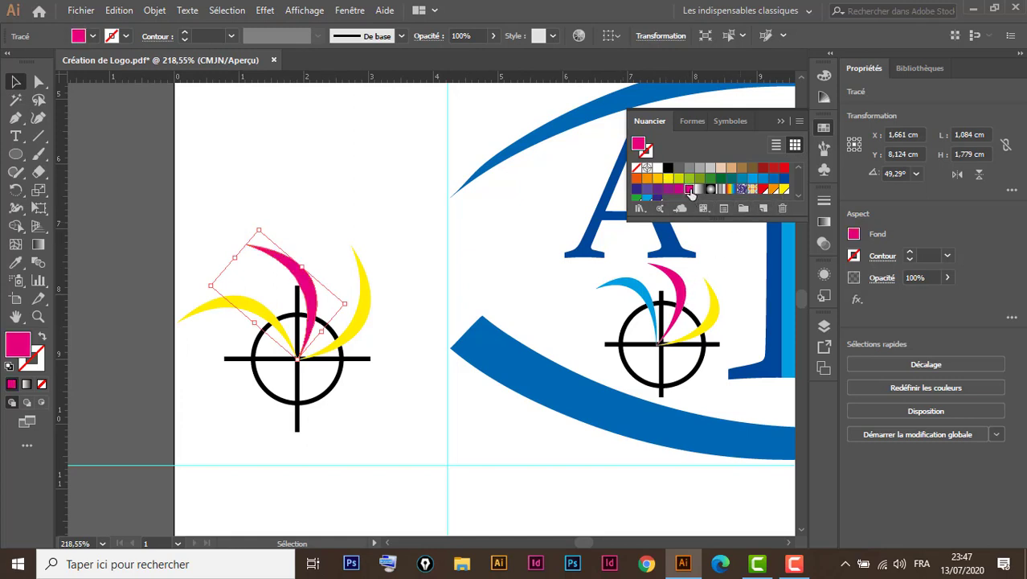
left_click(211, 310)
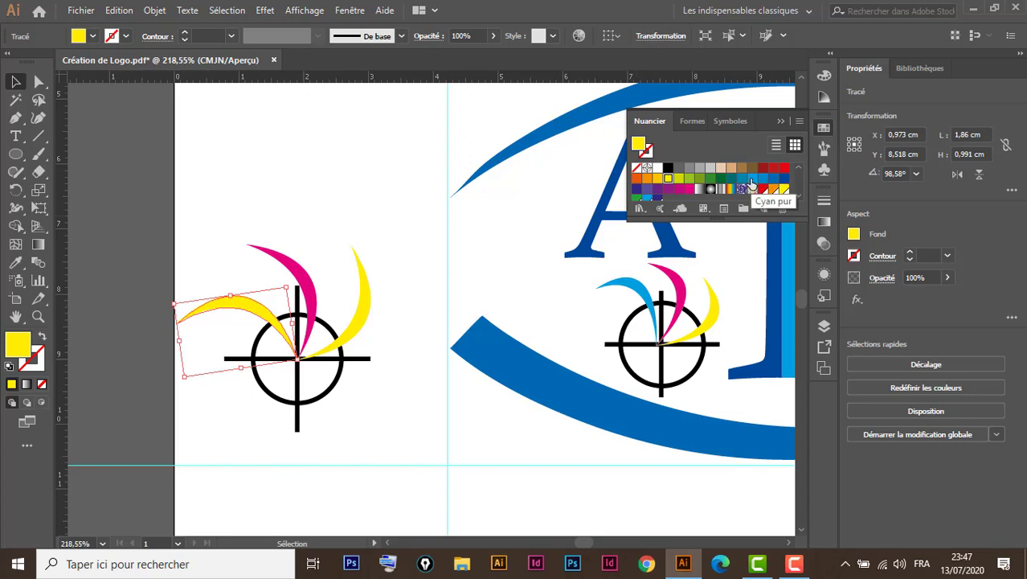
left_click(750, 180)
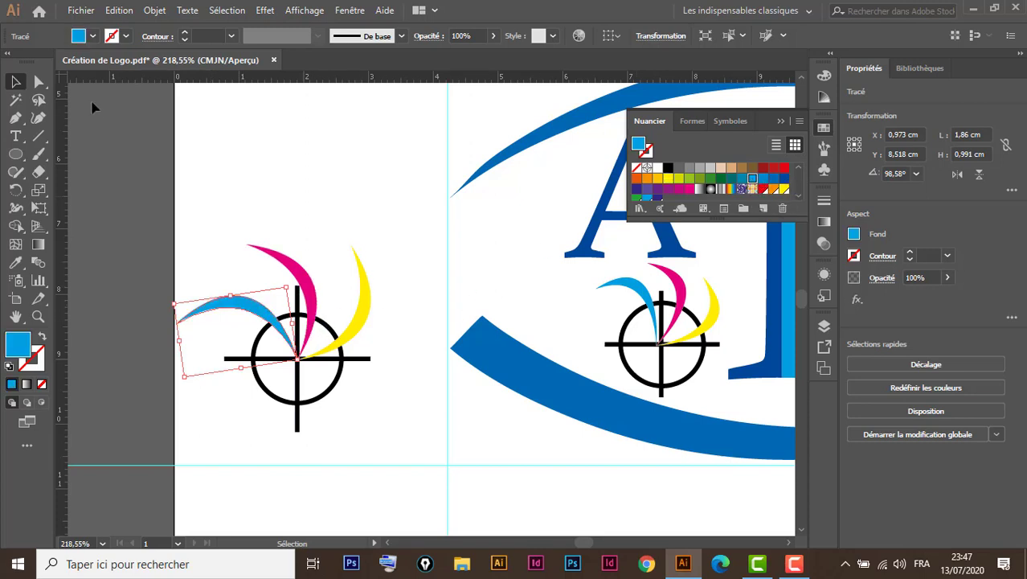
Step: Rotate the magenta crescent around the crosshair's centre towards the yellow one, to an angle of about 38.5°
left_click(286, 264)
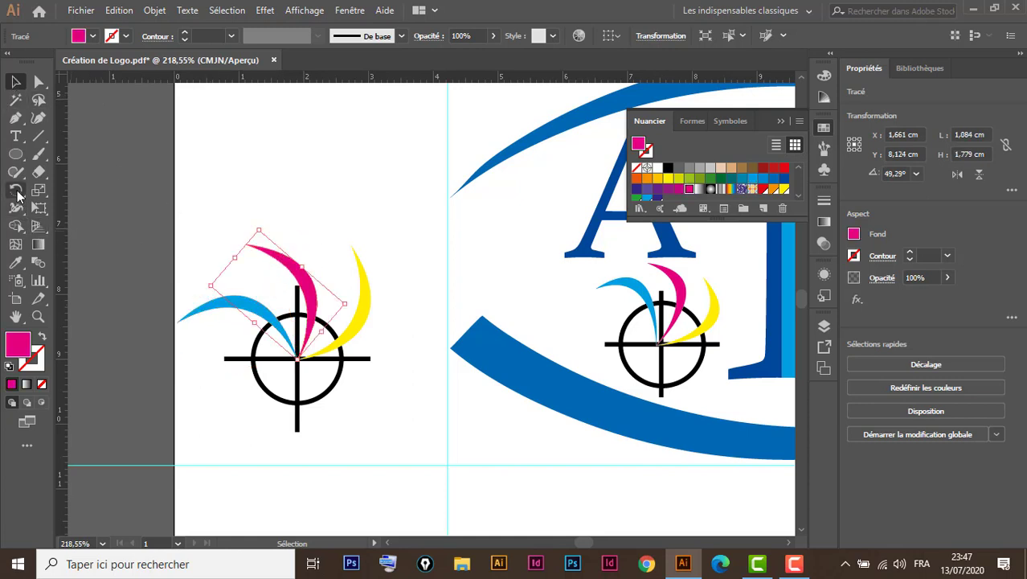
left_click(16, 189)
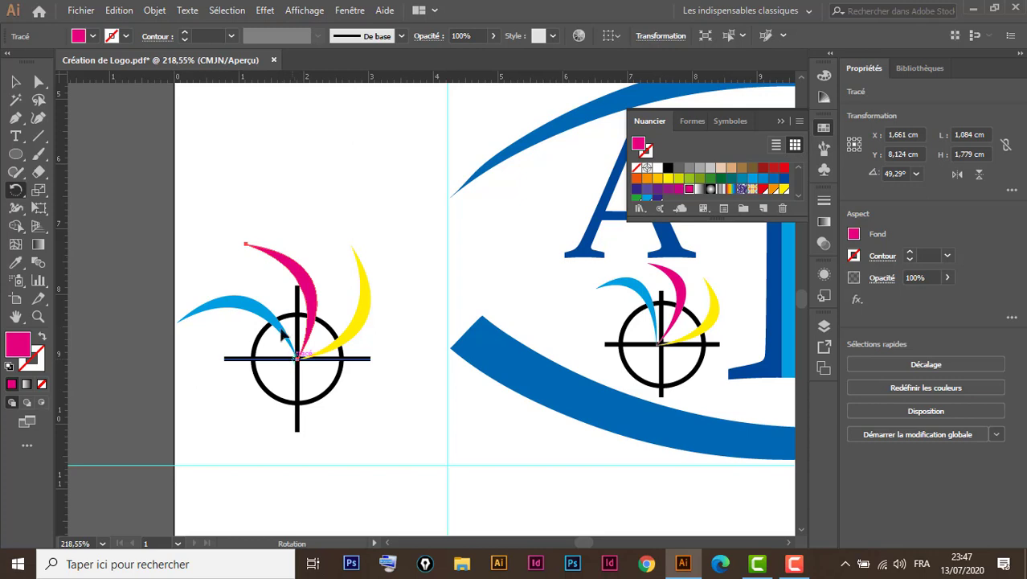
left_click_drag(274, 210, 300, 213)
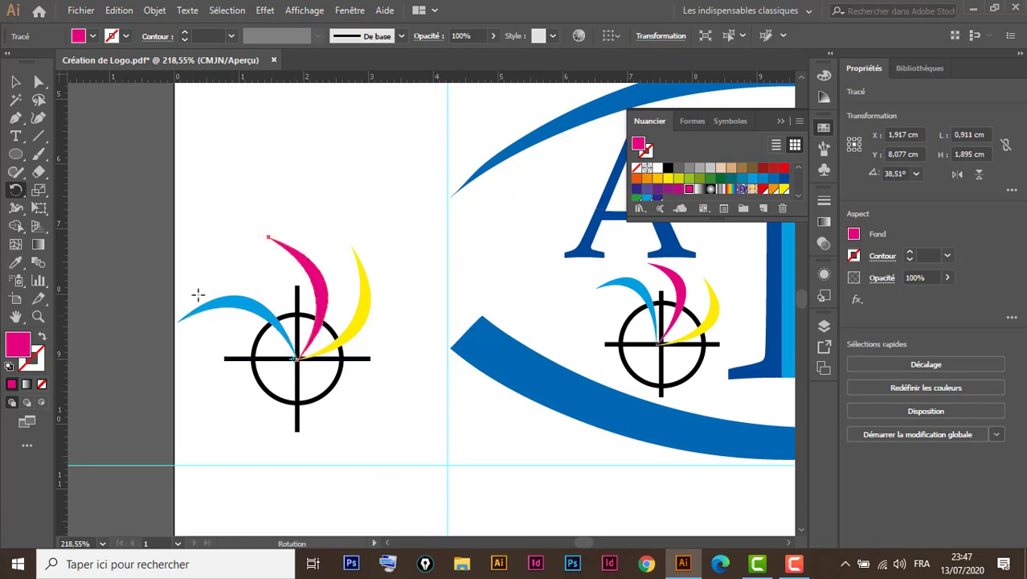
key("v")
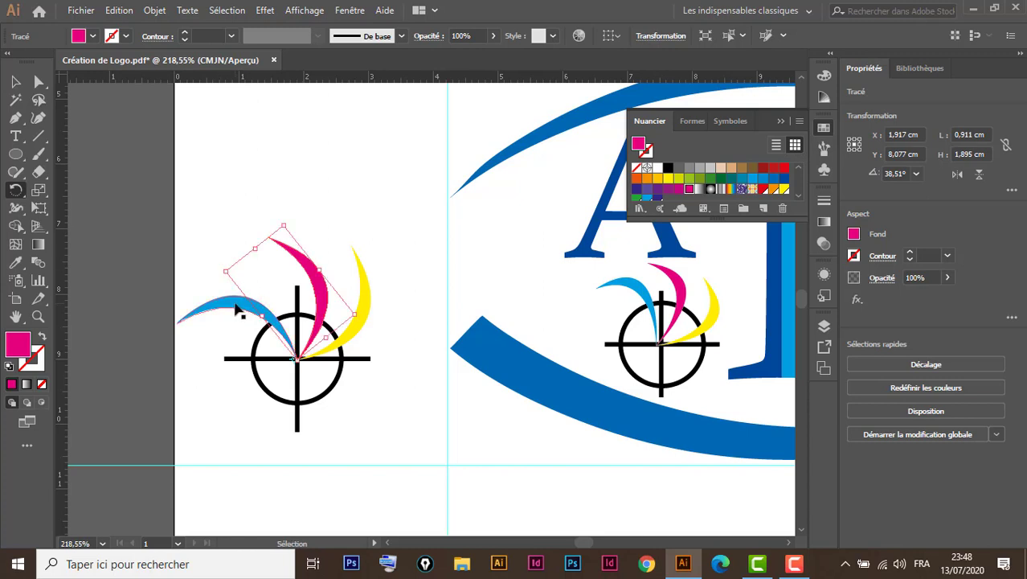
Step: Rotate the cyan crescent around the crosshair's centre towards the magenta one, to an angle of about 81°
left_click(238, 310)
key("r")
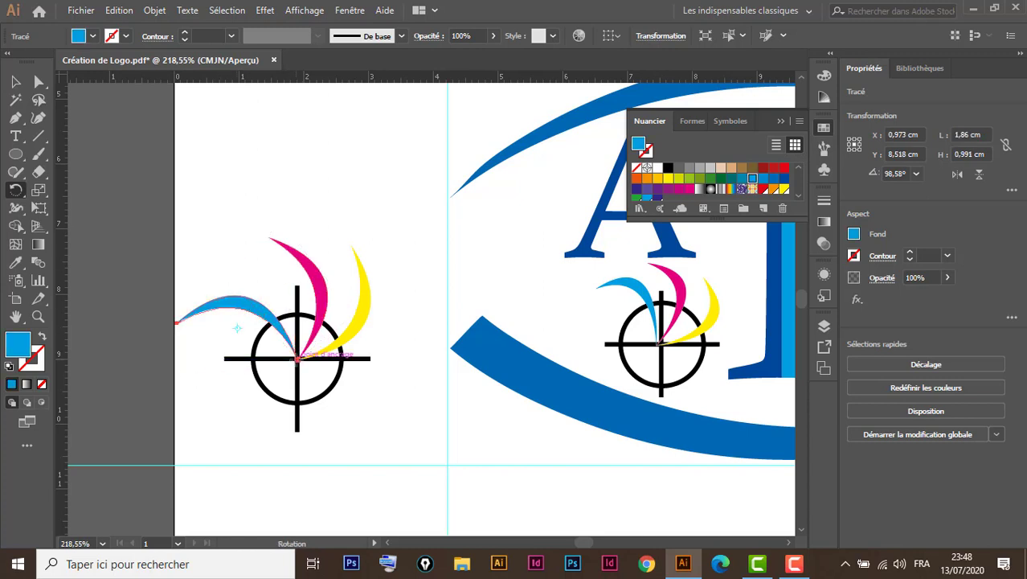
left_click(297, 358)
left_click_drag(179, 271, 204, 238)
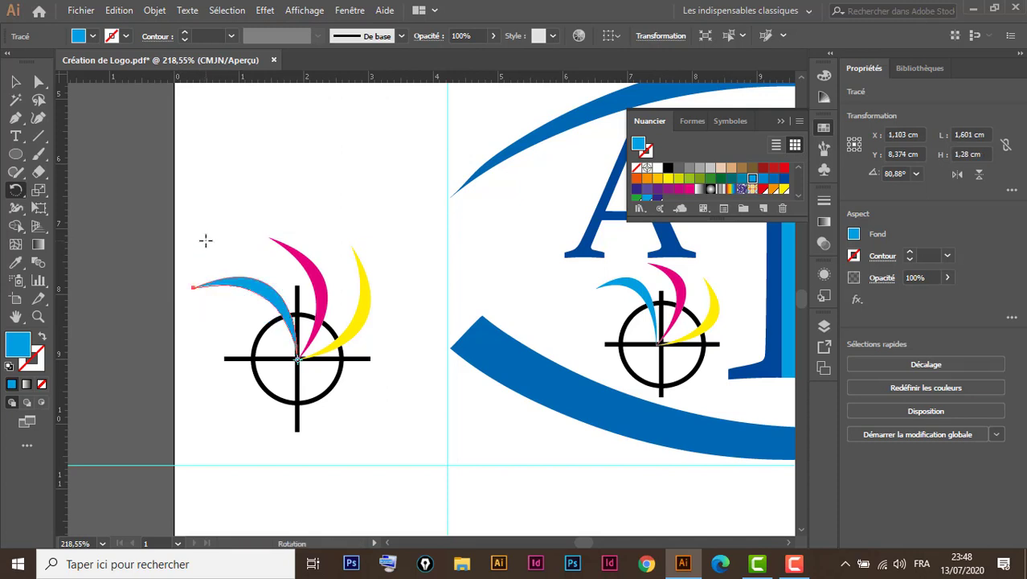
left_click(15, 83)
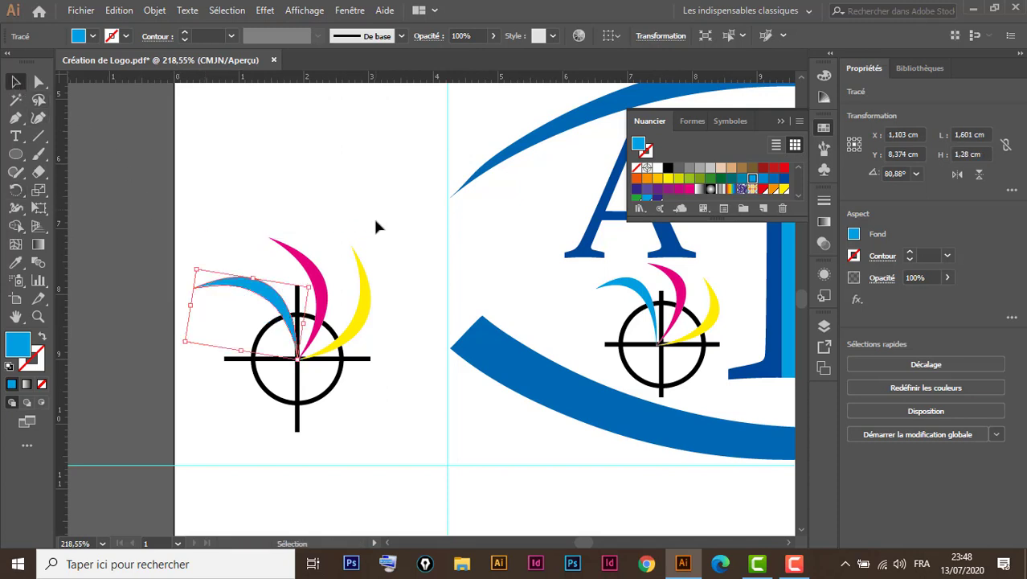
Step: Cut the crosshair with its three crescents and paste it into the recreated logo, placed beneath the letter A
left_click_drag(376, 210, 237, 410)
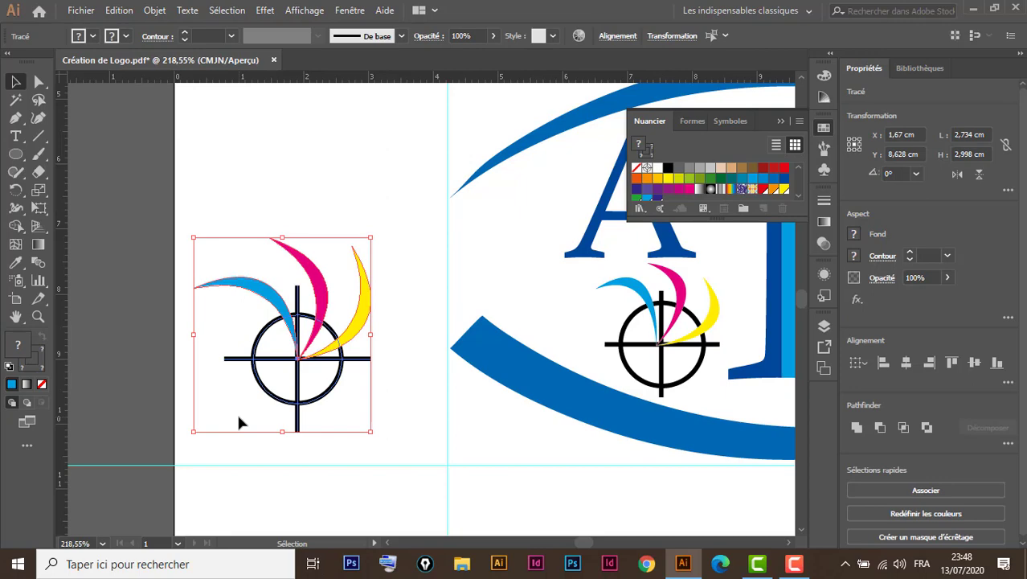
key("a")
key("Delete")
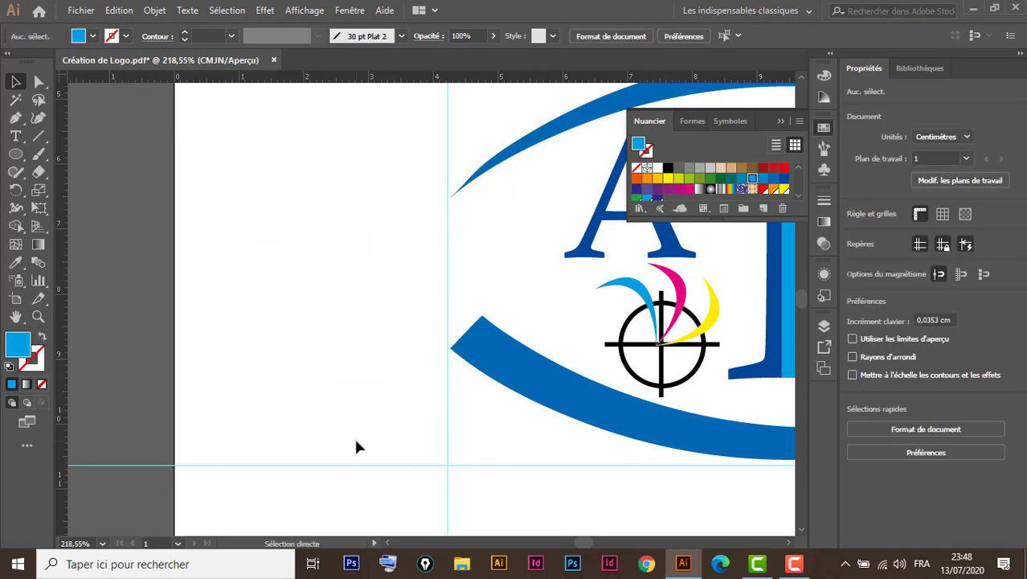
key("ctrl+1")
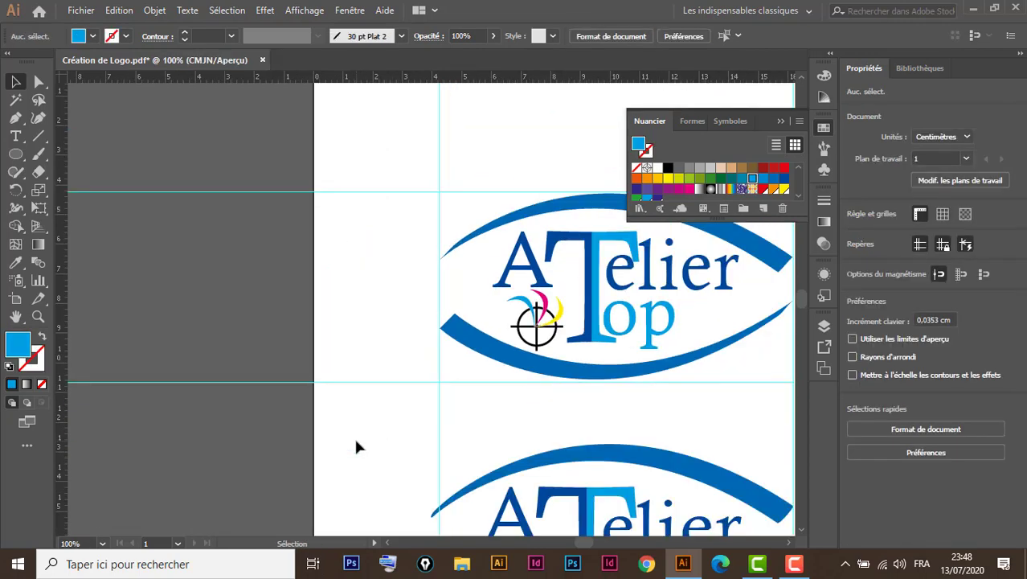
left_click_drag(550, 497, 384, 215)
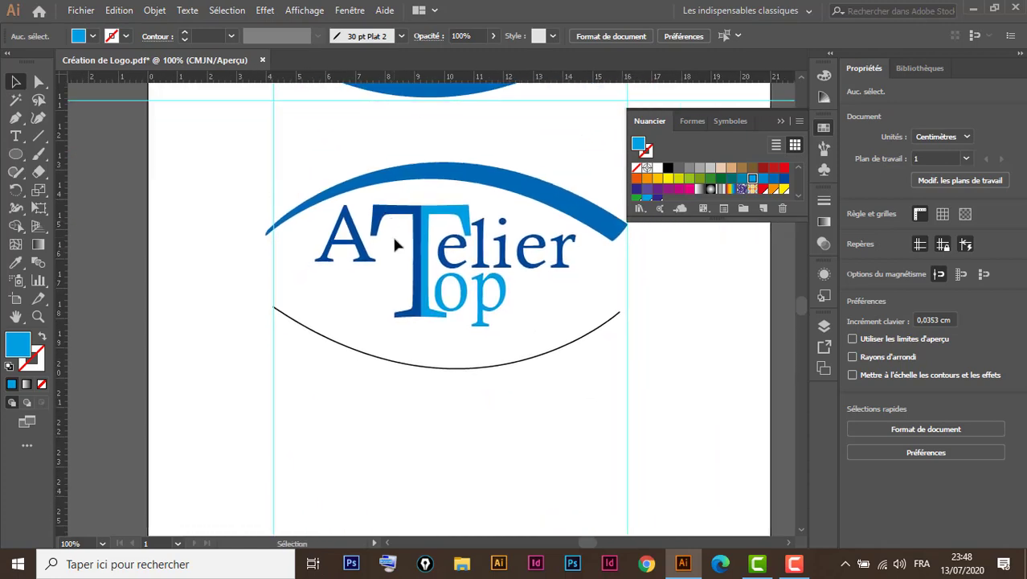
key("ctrl+v")
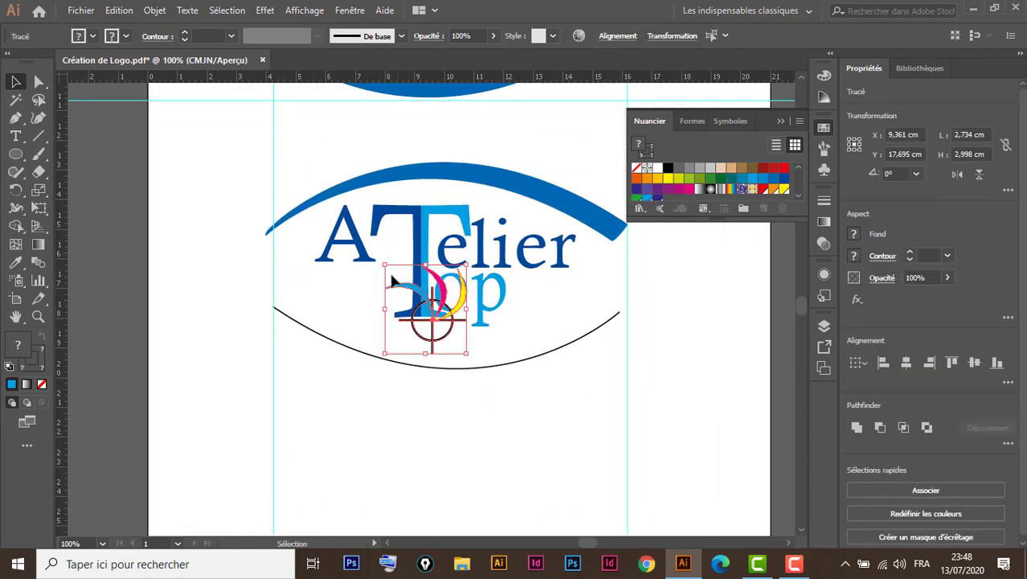
left_click_drag(454, 317, 377, 319)
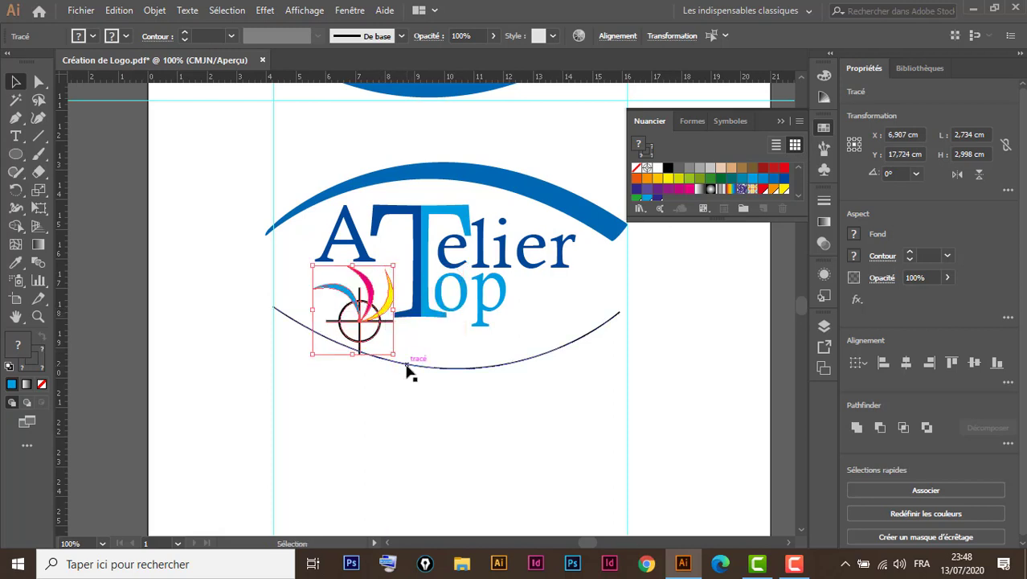
Step: Try the 30 pt Plat brush on the thin lower arc of the recreated logo, and delete that arc
left_click(486, 369)
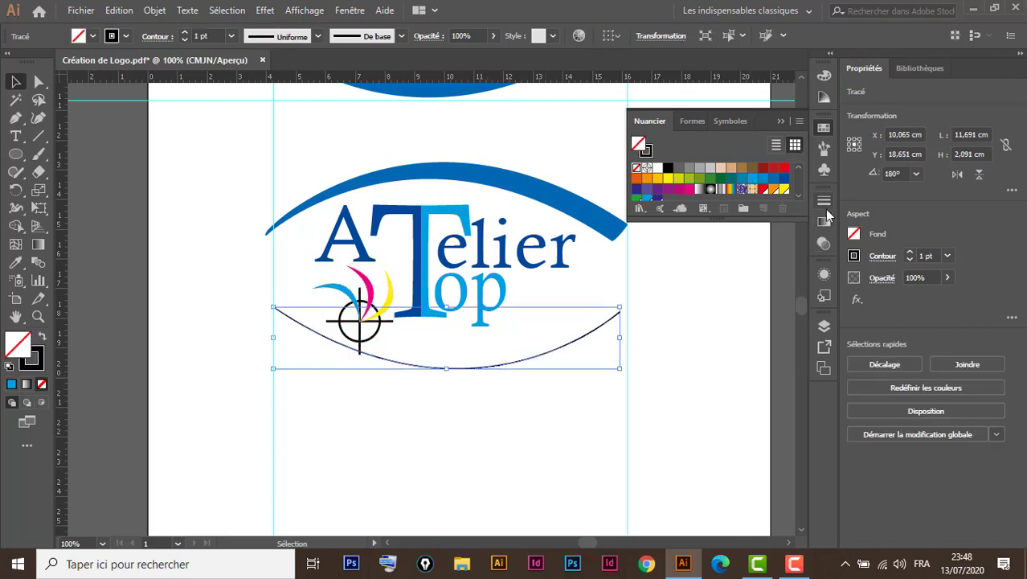
left_click(825, 149)
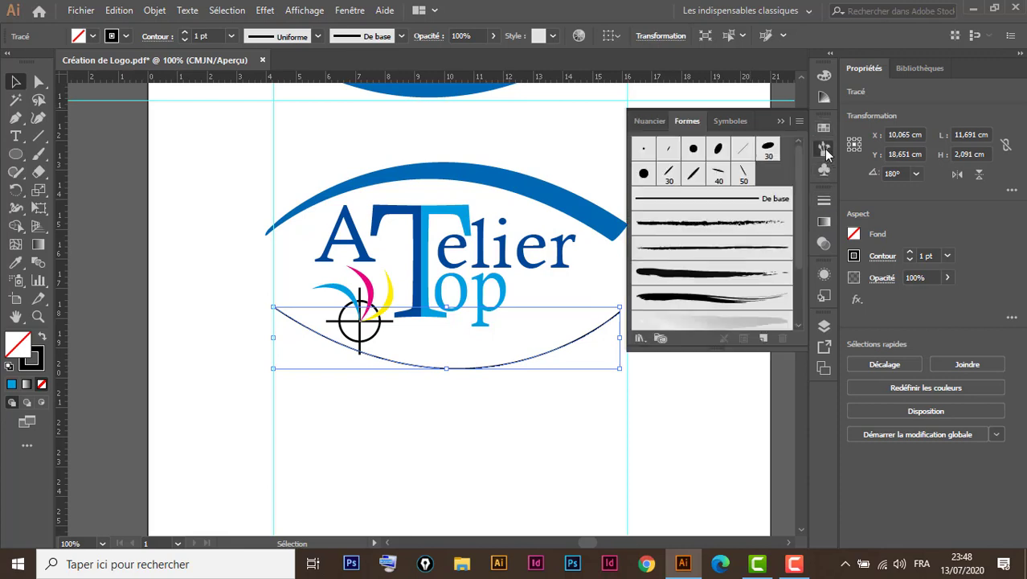
left_click(668, 173)
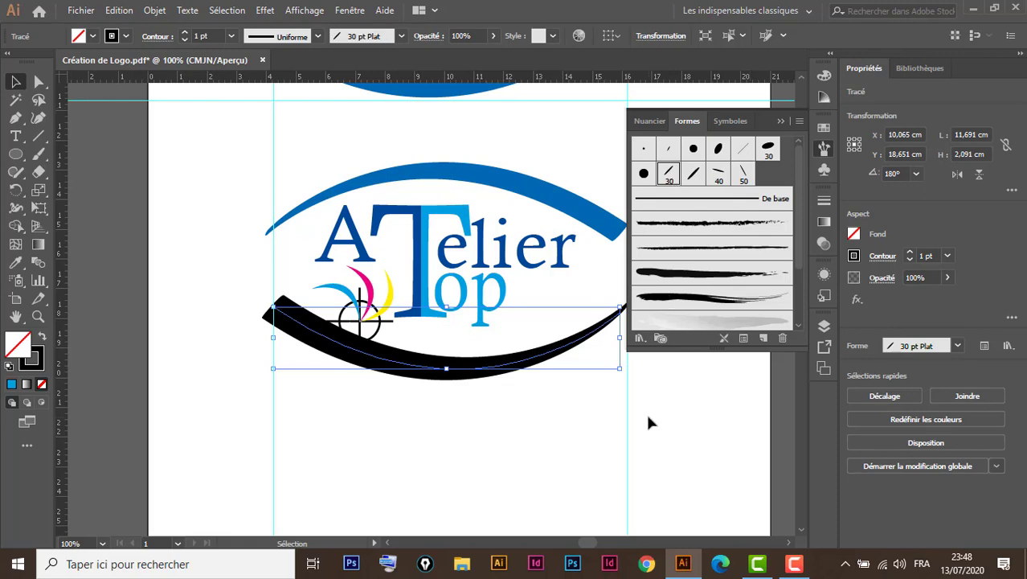
key("Delete")
Step: Duplicate the upper blue arc straight down below the lettering and rotate the copy 180°
left_click(517, 186)
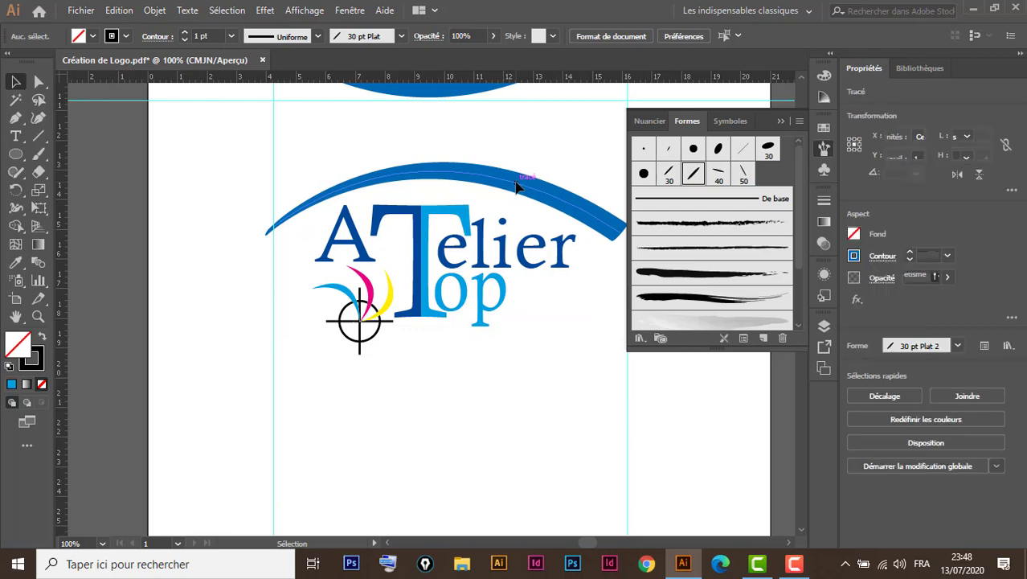
left_click_drag(517, 187, 516, 378)
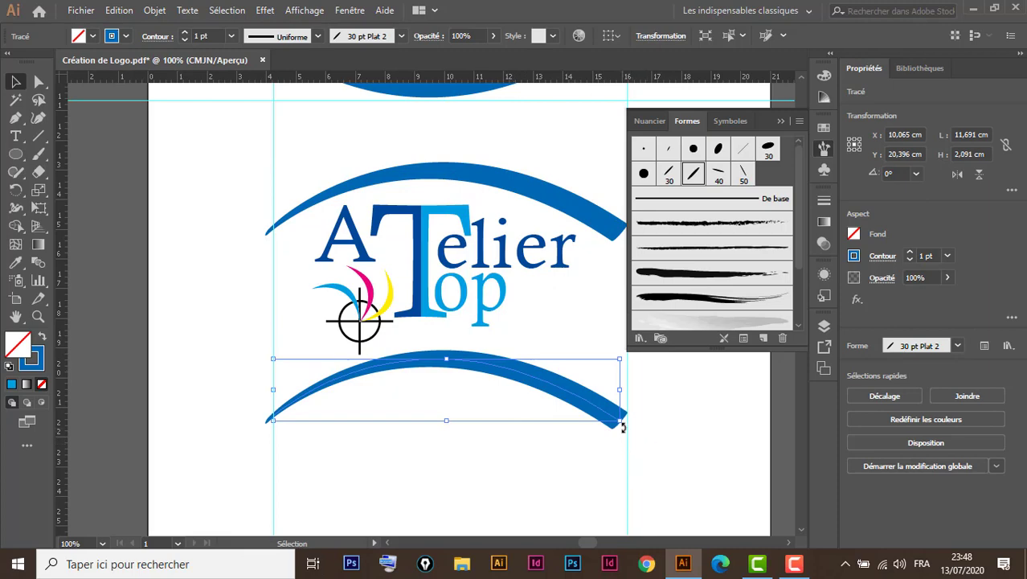
left_click_drag(623, 427, 211, 399)
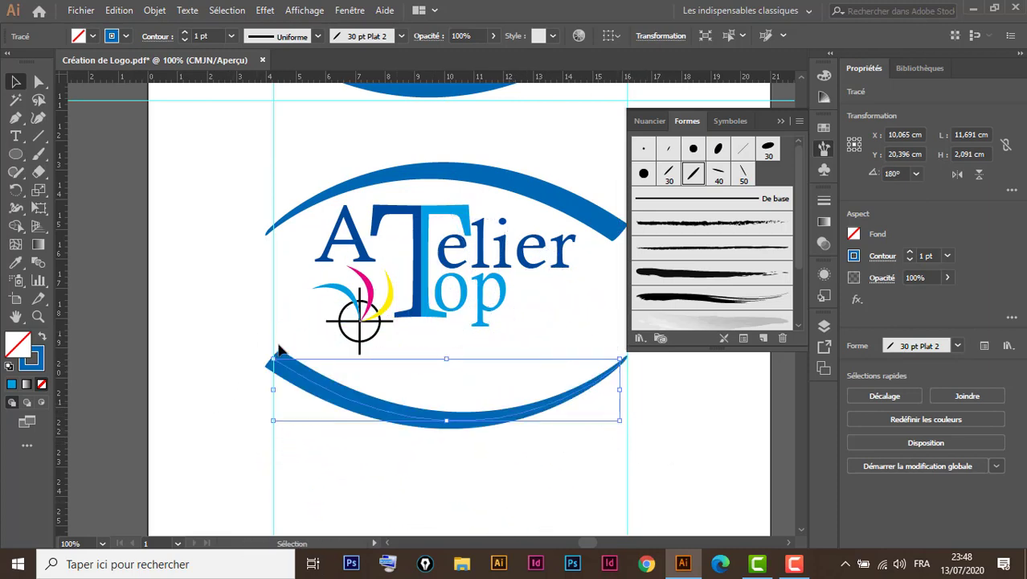
Step: Nudge the rotated lower arc straight up towards the lettering, to a Y position of about 19.55 cm
key("Up")
key("Up")
key("Up")
key("Up")
key("Up")
key("Up")
key("Up")
key("Up")
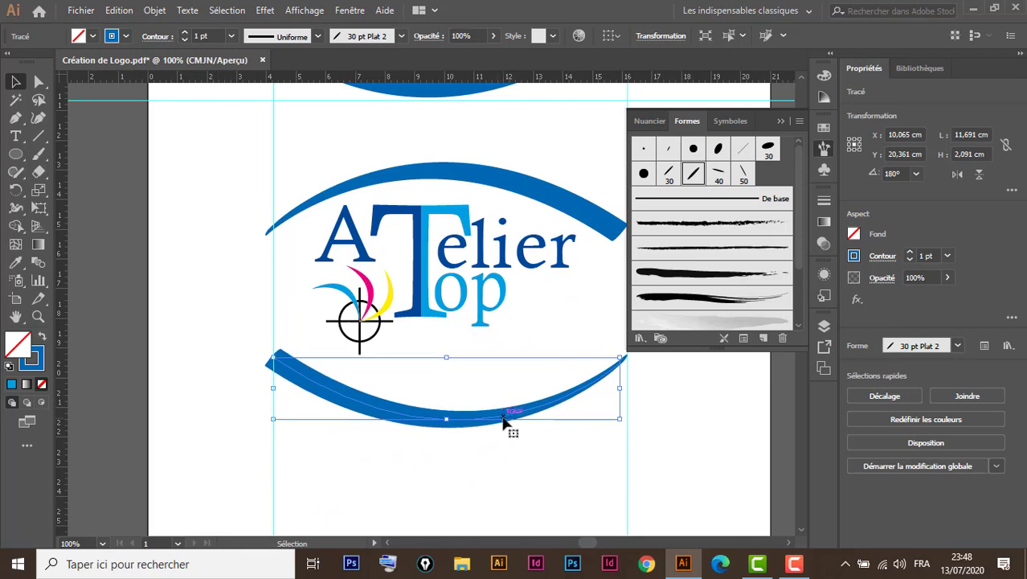
key("Up")
key("Up")
key("Up")
key("Up")
key("Up")
key("Up")
key("Up")
key("Up")
key("Up")
key("Up")
key("Up")
key("Up")
key("Up")
key("Up")
key("Up")
key("Up")
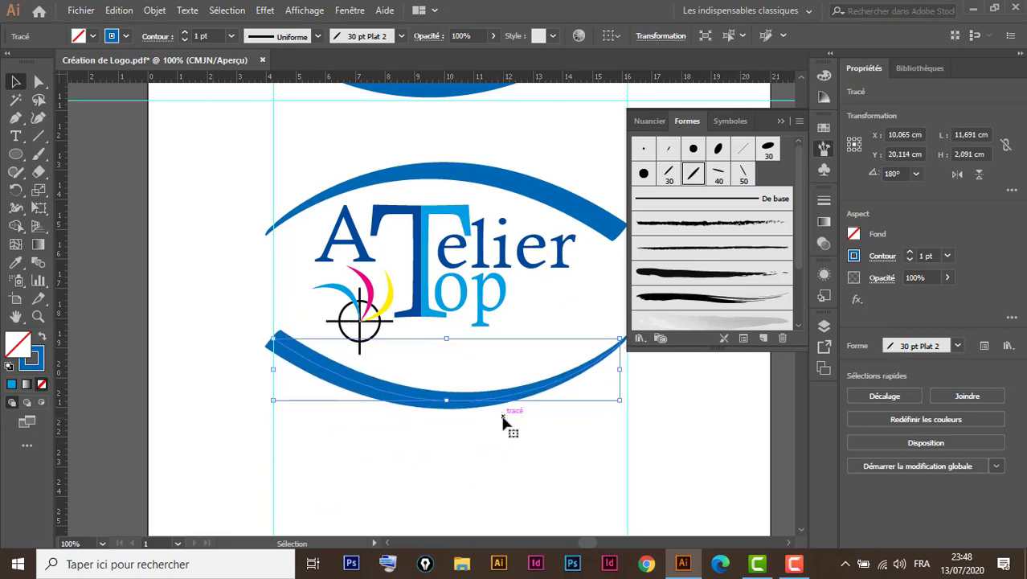
key("Up")
key("Up")
key("Up")
key("Up")
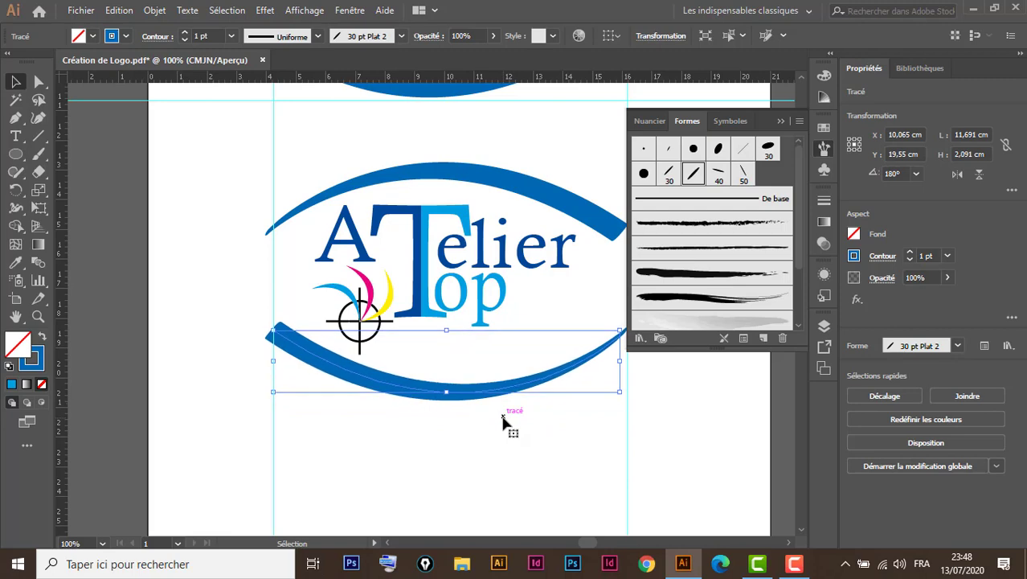
left_click(182, 204)
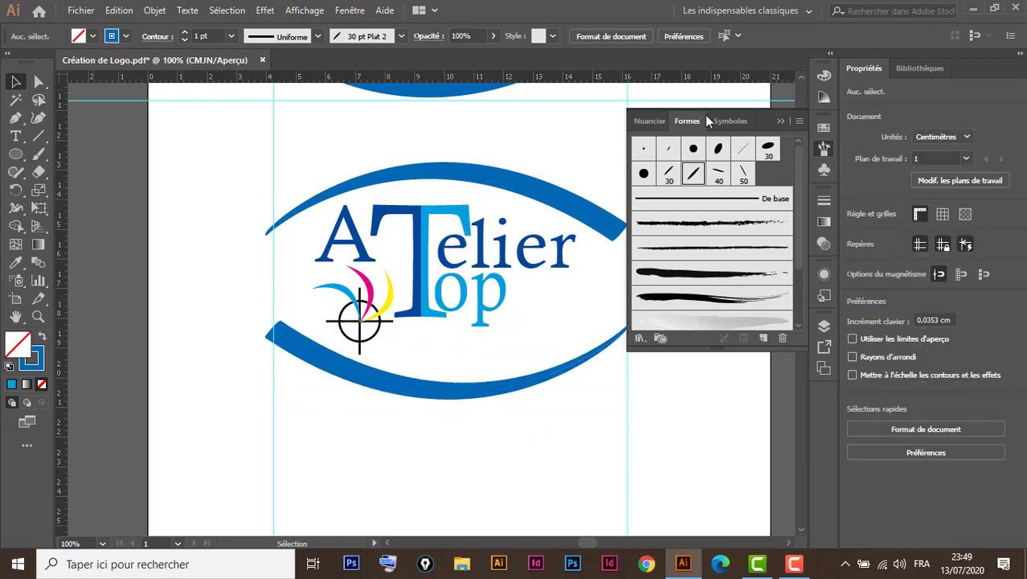
left_click(782, 121)
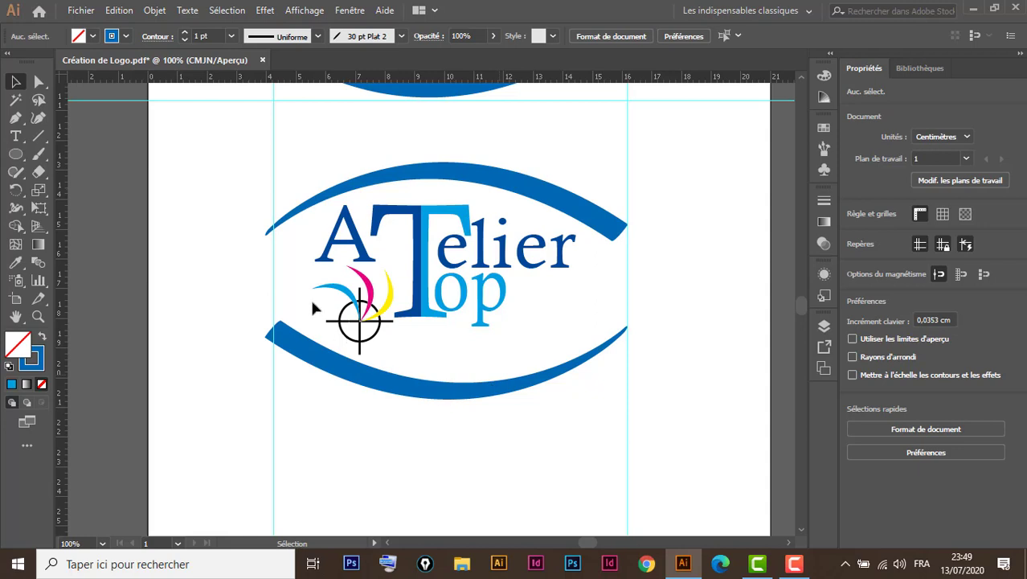
Step: Reposition the crosshair with its three crescents slightly up and to the left beneath the A, at about X 6.62 cm, Y 17.44 cm
left_click_drag(295, 282, 382, 338)
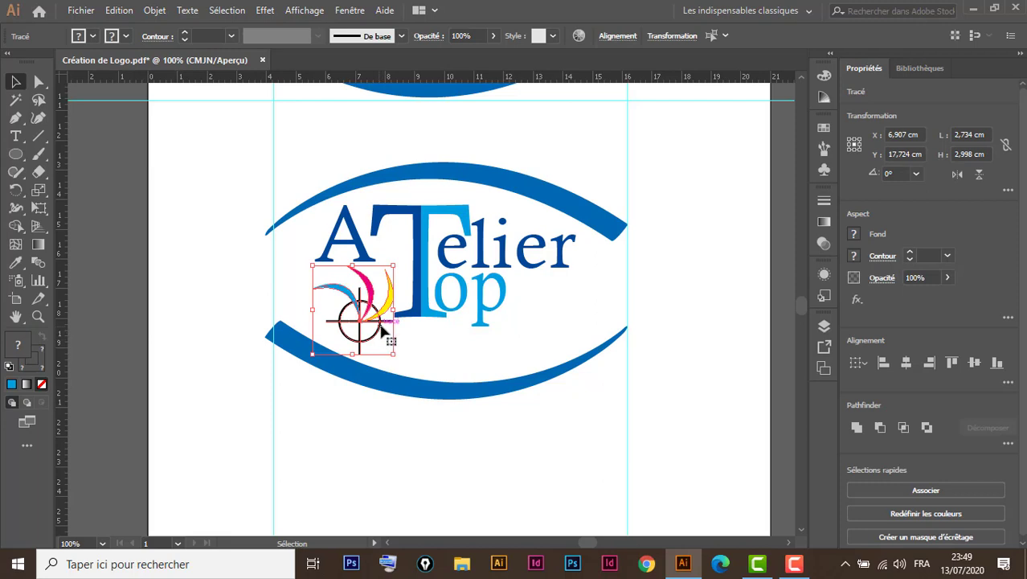
key("shift+Up")
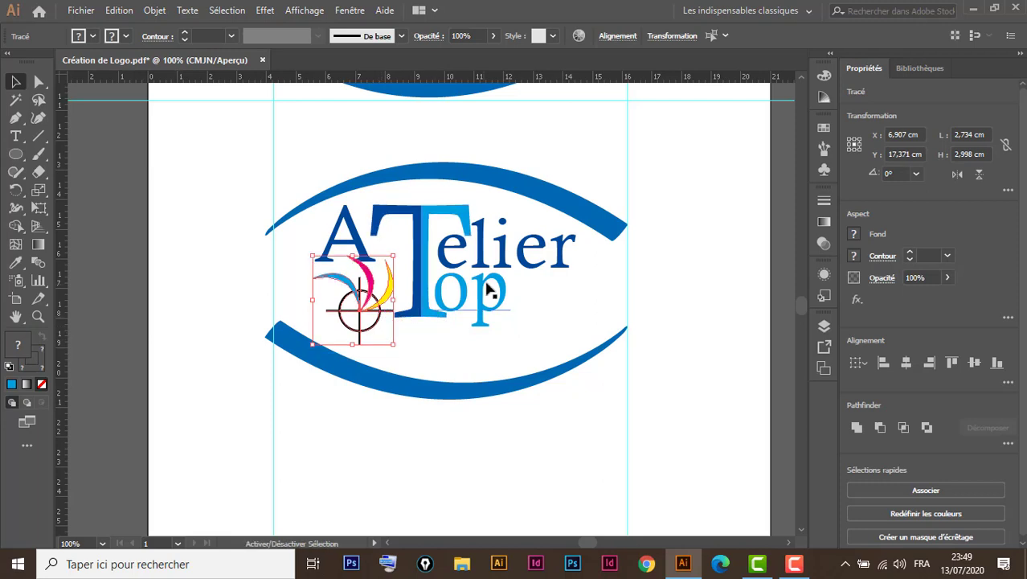
key("Left")
key("Left")
key("Left")
key("Left")
key("Left")
key("Left")
key("Left")
key("Left")
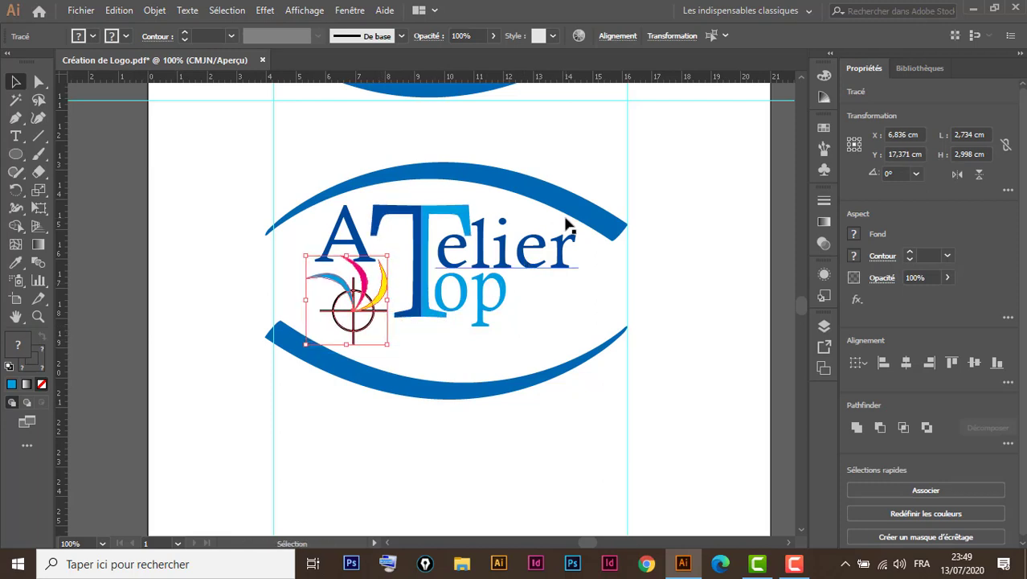
key("Down")
key("Down")
key("Down")
key("Down")
key("Down")
key("Down")
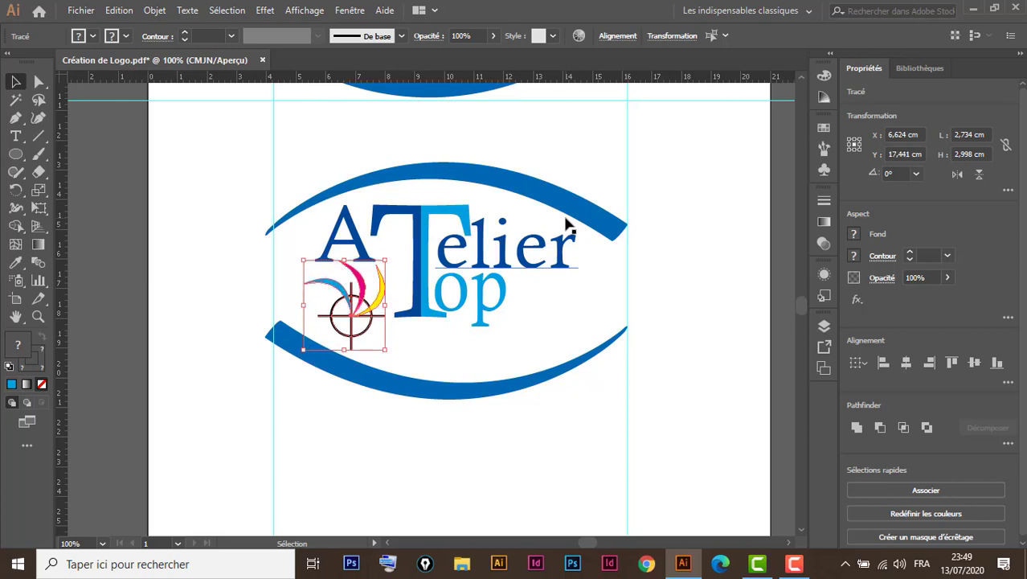
Step: Nudge the lower blue arc slightly further up to tighten the gap below the lettering
left_click(451, 394)
key("Up")
key("Up")
key("Up")
key("Up")
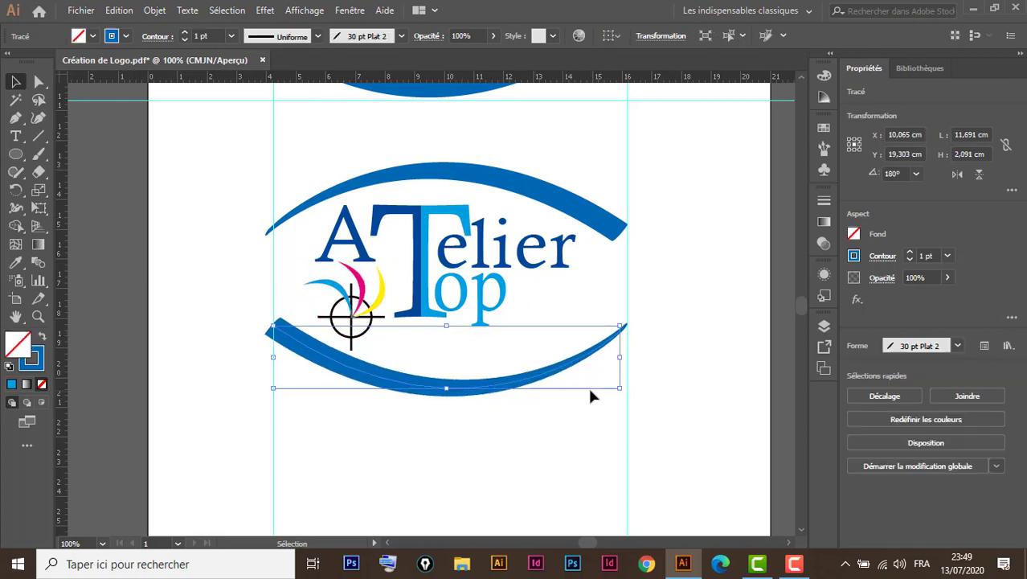
Step: Add a new artboard beside the A4 one and set its size to 8.5 cm wide by 5.5 cm high
left_click_drag(675, 161, 222, 443)
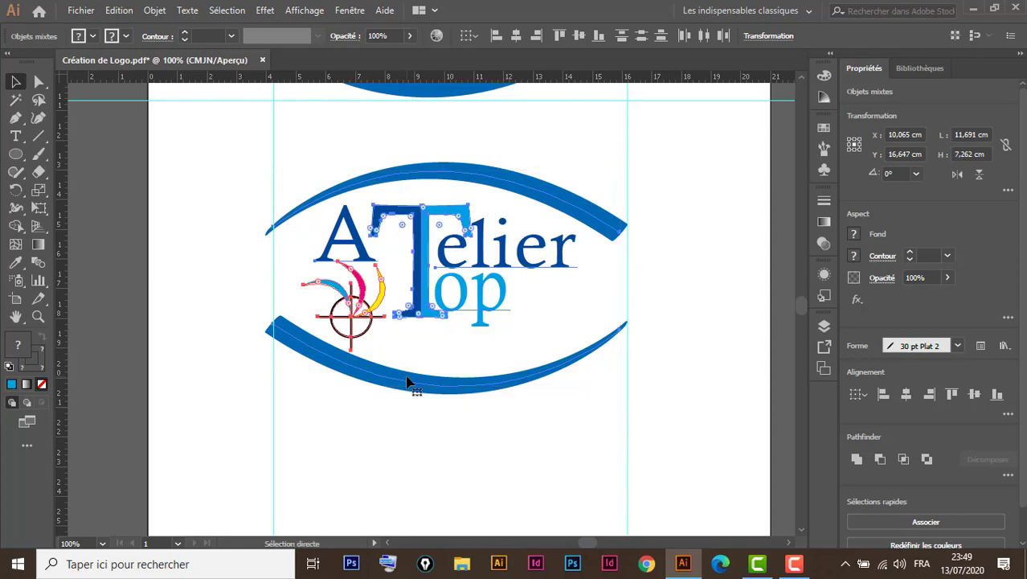
scroll(406, 381, "down", 1)
scroll(407, 381, "down", 1)
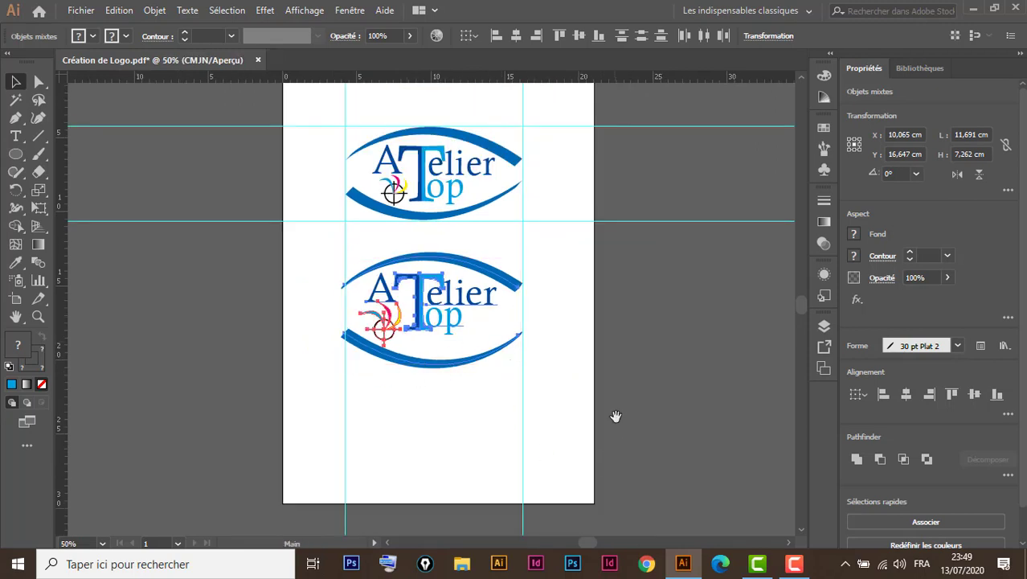
left_click_drag(614, 415, 403, 443)
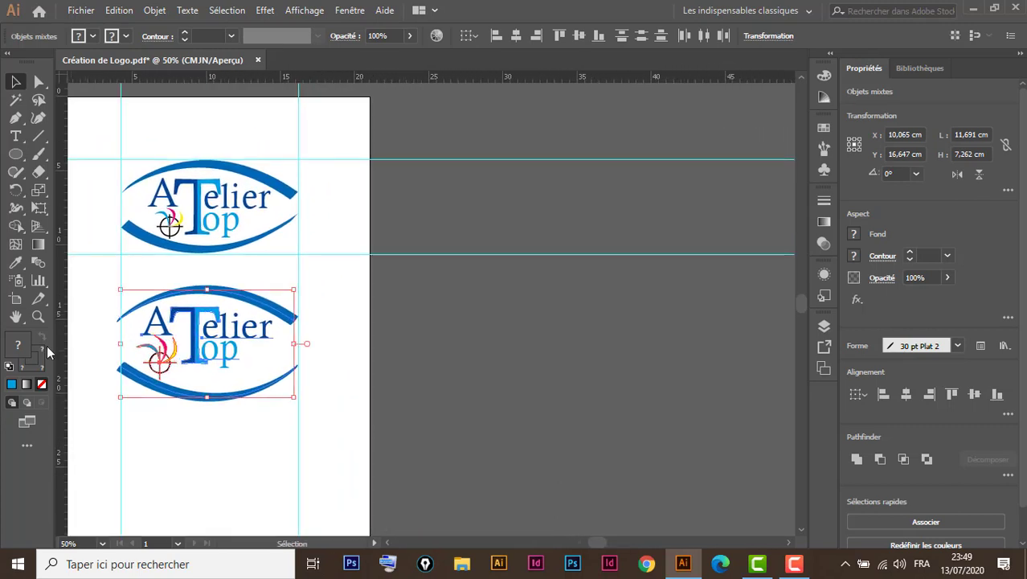
left_click(16, 302)
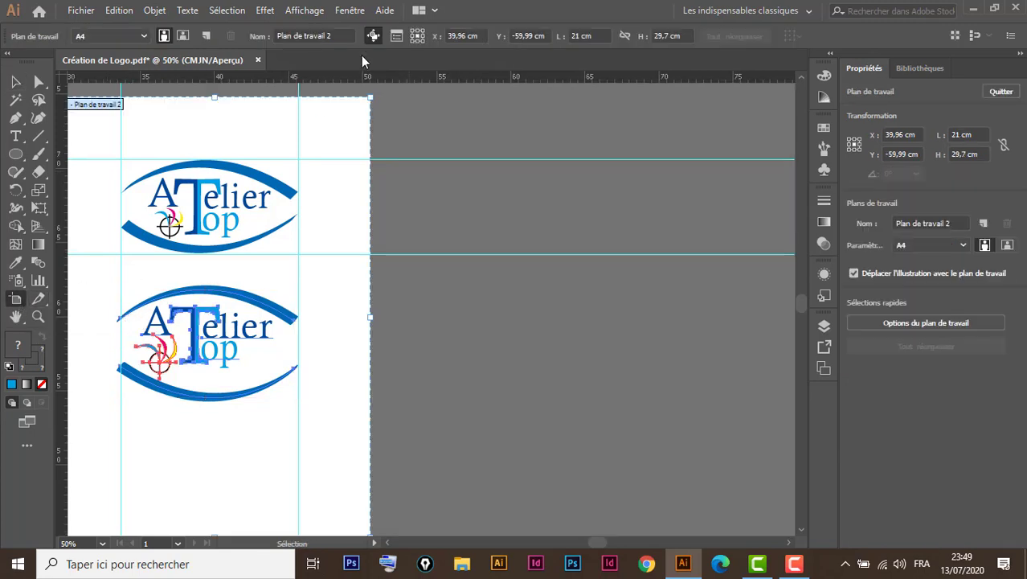
left_click(207, 38)
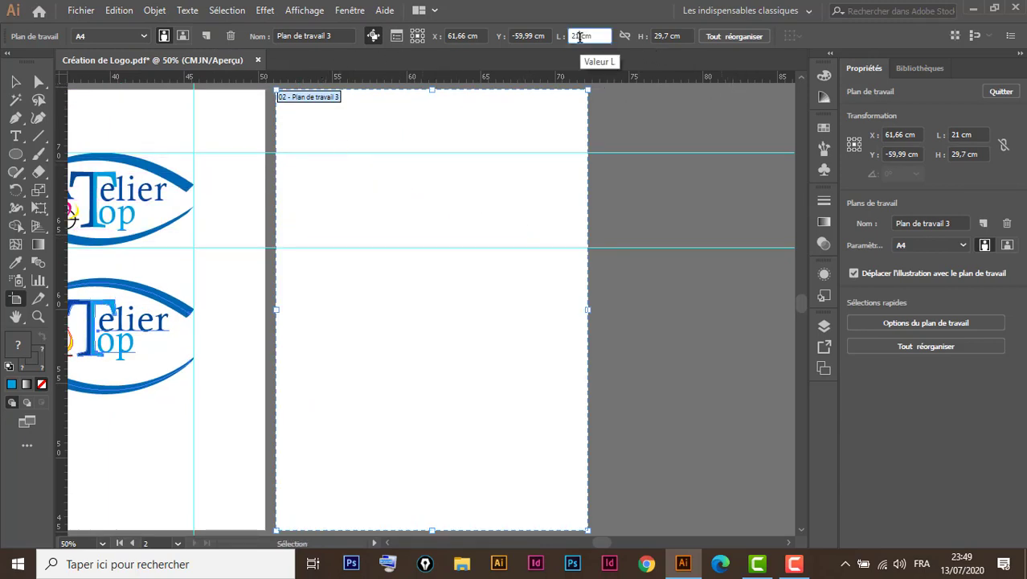
double_click(577, 36)
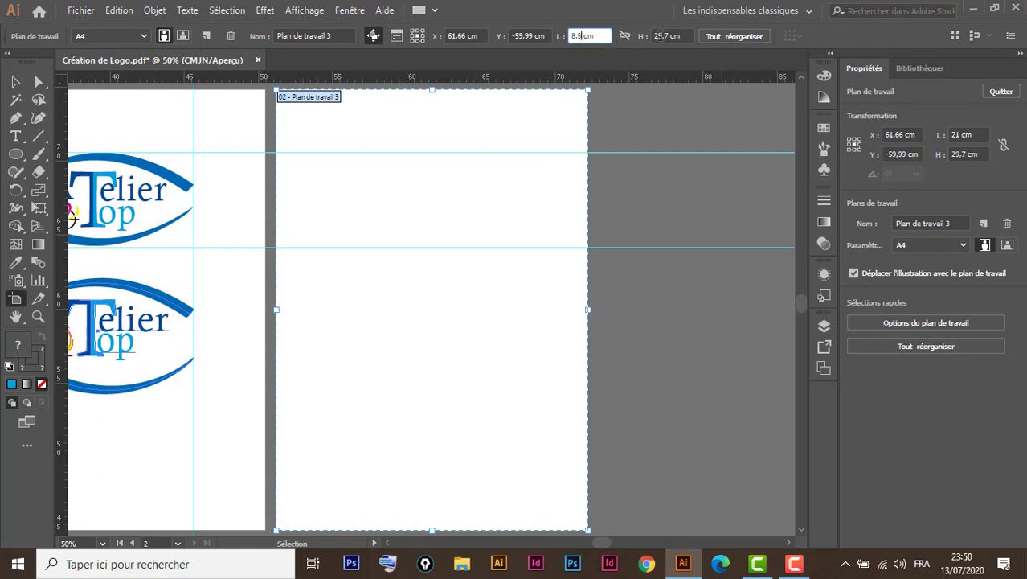
left_click(661, 36)
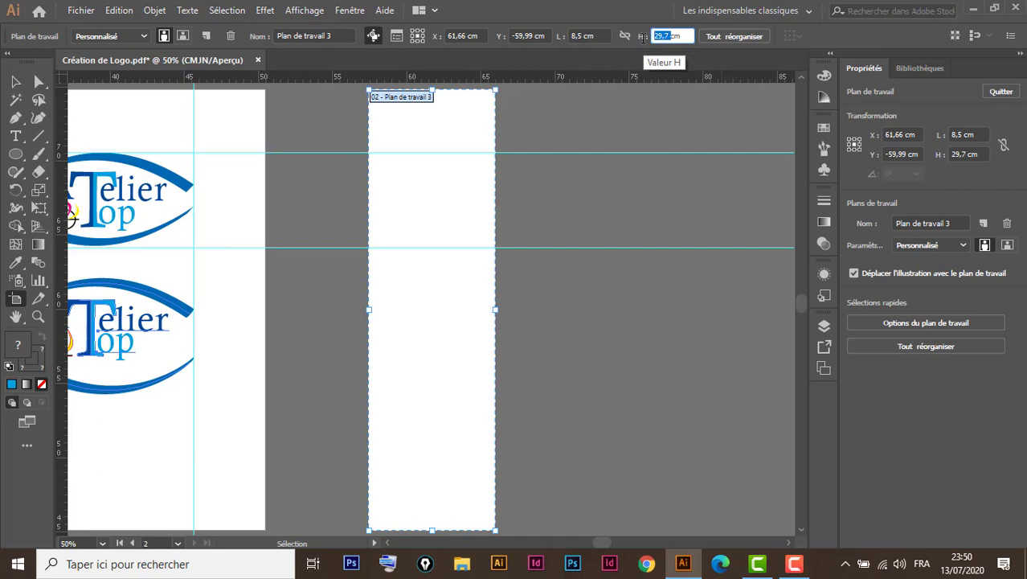
key("BackSpace")
type("5,5")
key("Return")
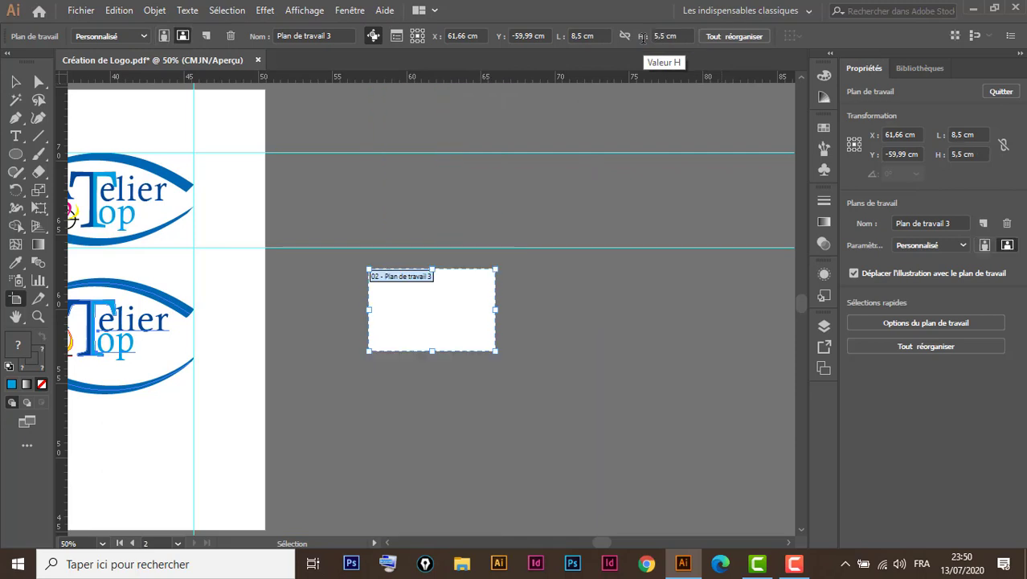
left_click(16, 82)
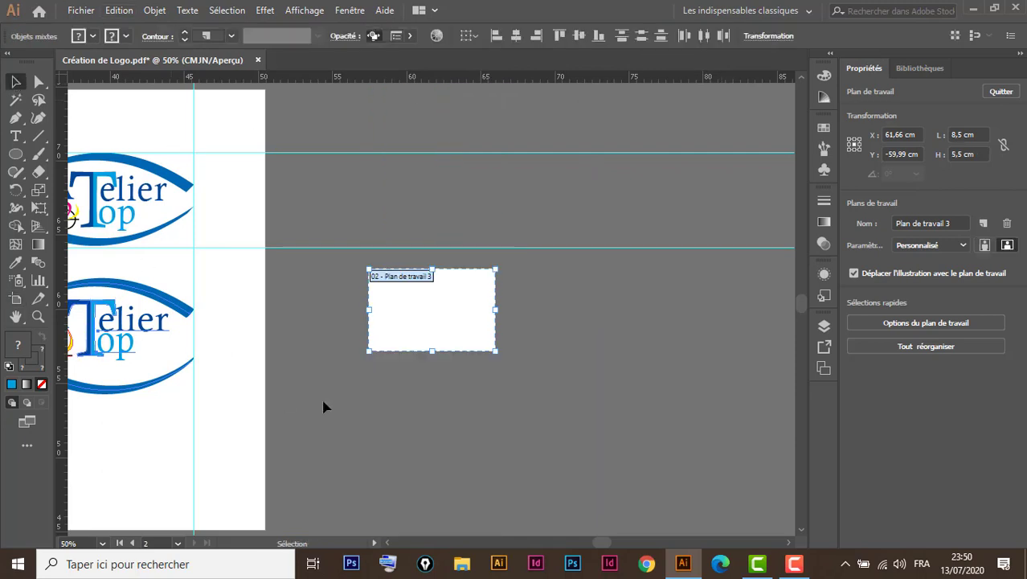
Step: Group all the objects of the recreated logo
left_click_drag(200, 432, 306, 424)
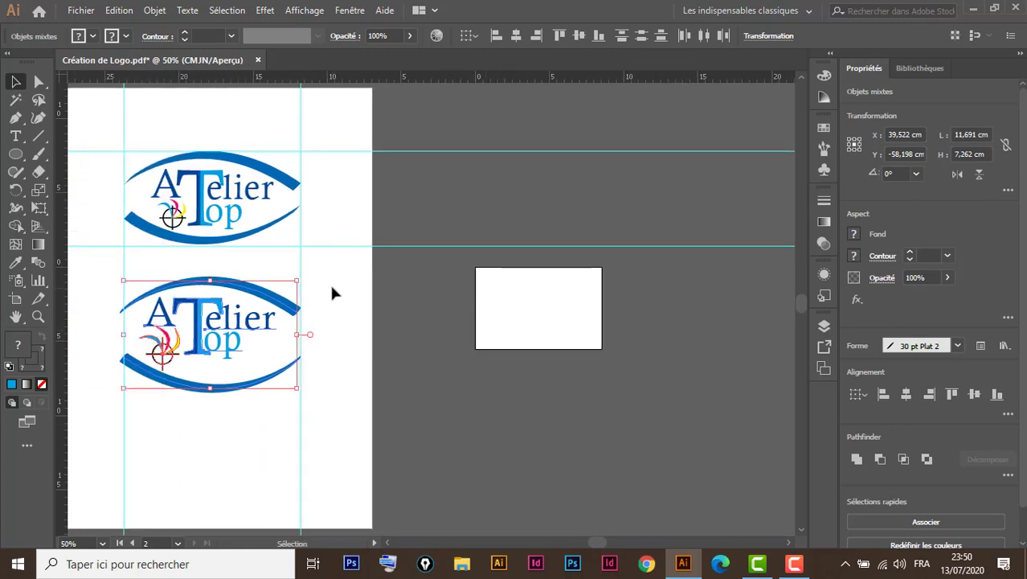
left_click_drag(326, 272, 100, 444)
key("ctrl+g")
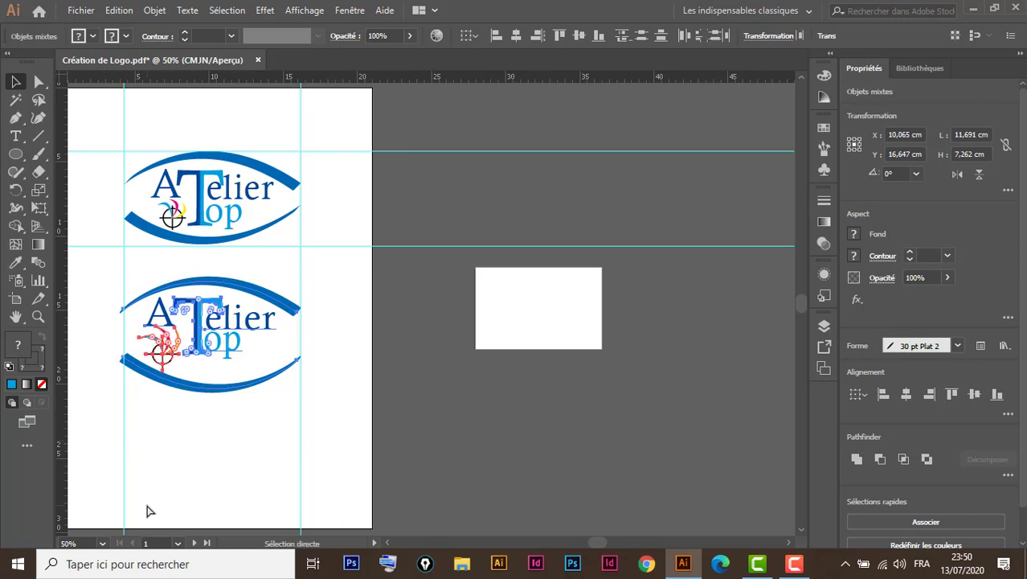
Step: Place a copy of the grouped logo over the small artboard, leaving the original on the A4 artboard
left_click_drag(211, 332, 555, 336)
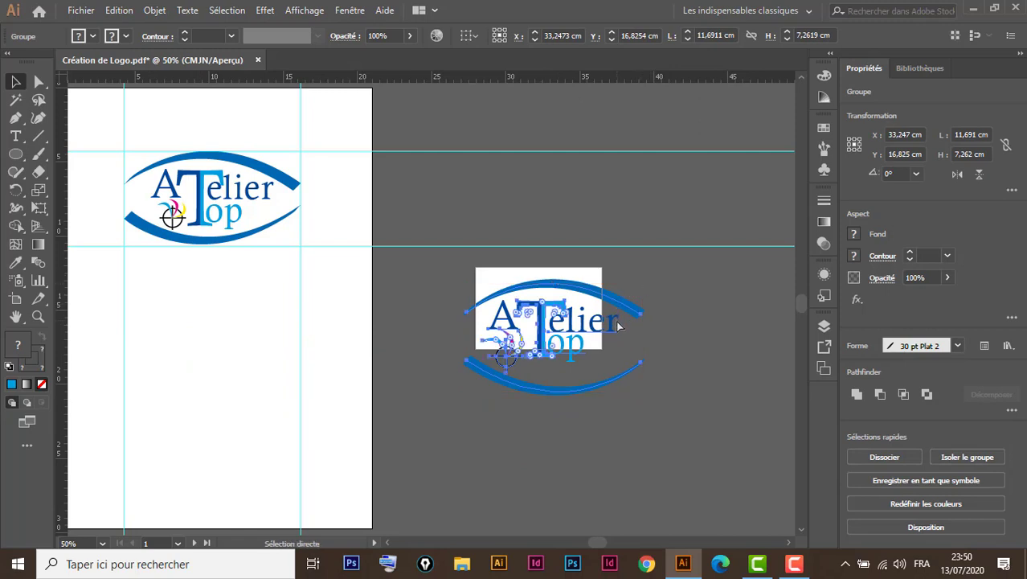
key("ctrl+z")
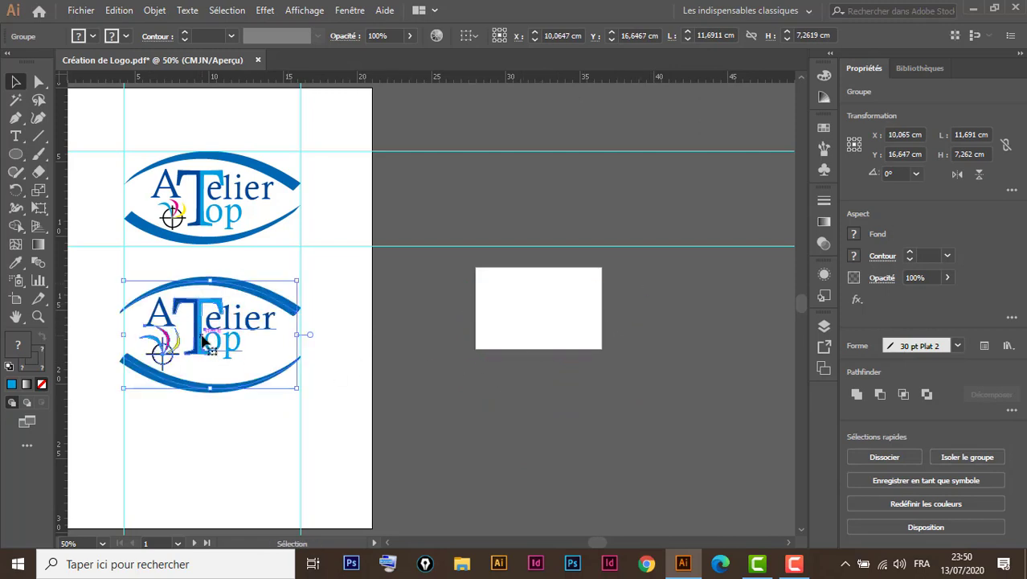
left_click_drag(202, 340, 536, 336)
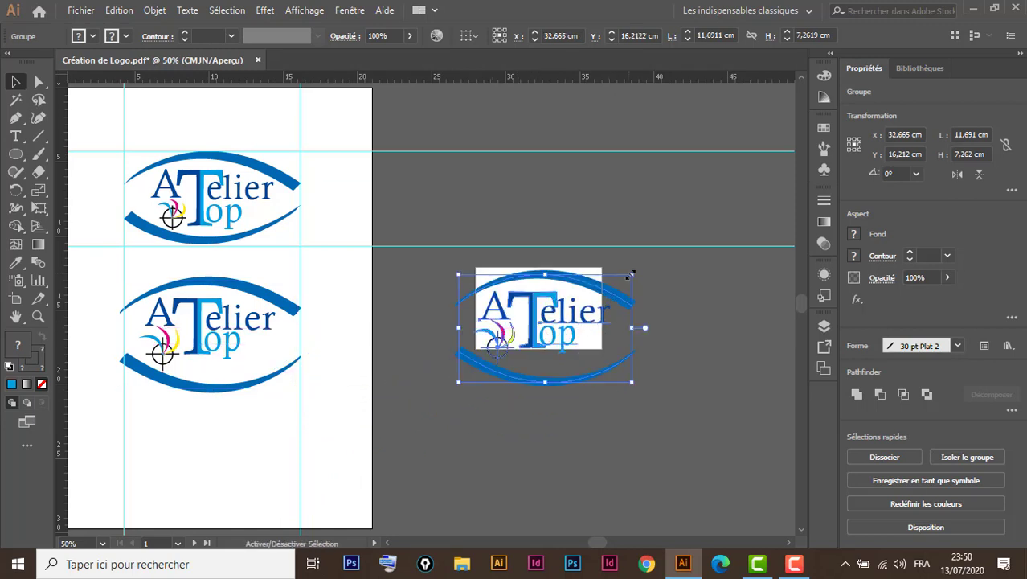
Step: Try scaling the logo copy down to about 3.77 cm wide on the small artboard, and undo the move and scaling
left_click_drag(632, 274, 549, 306)
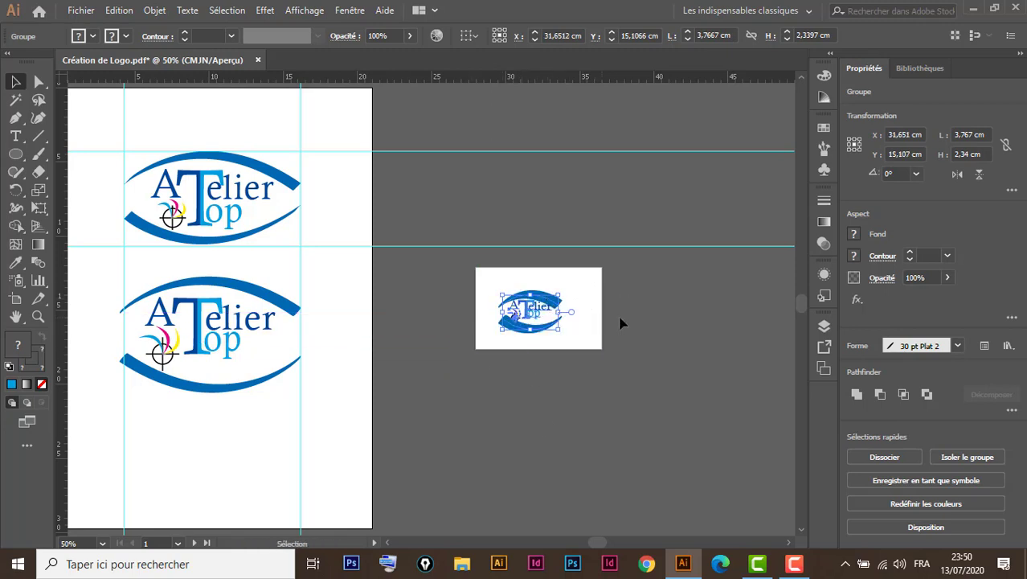
left_click(653, 374)
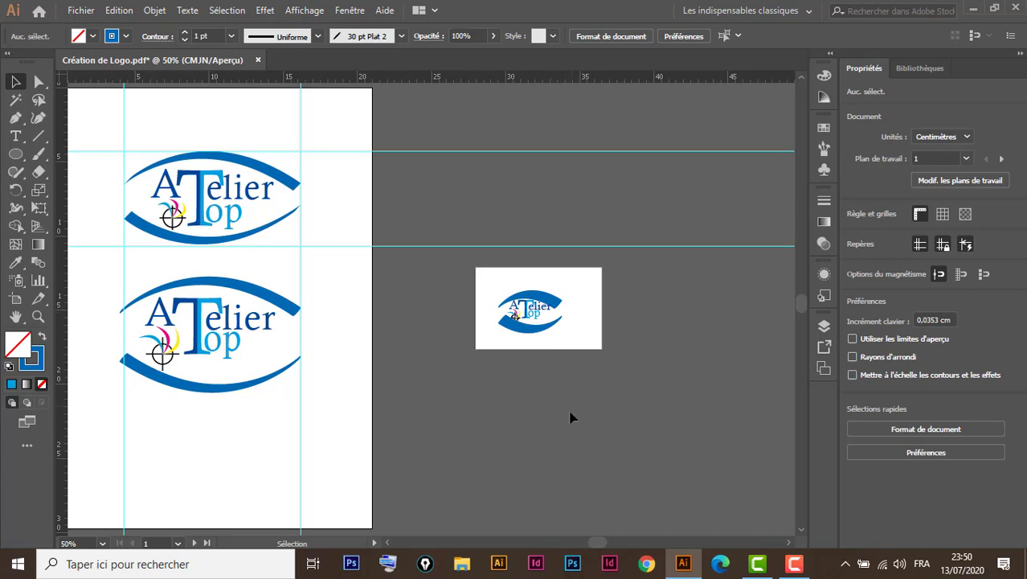
key("ctrl+z")
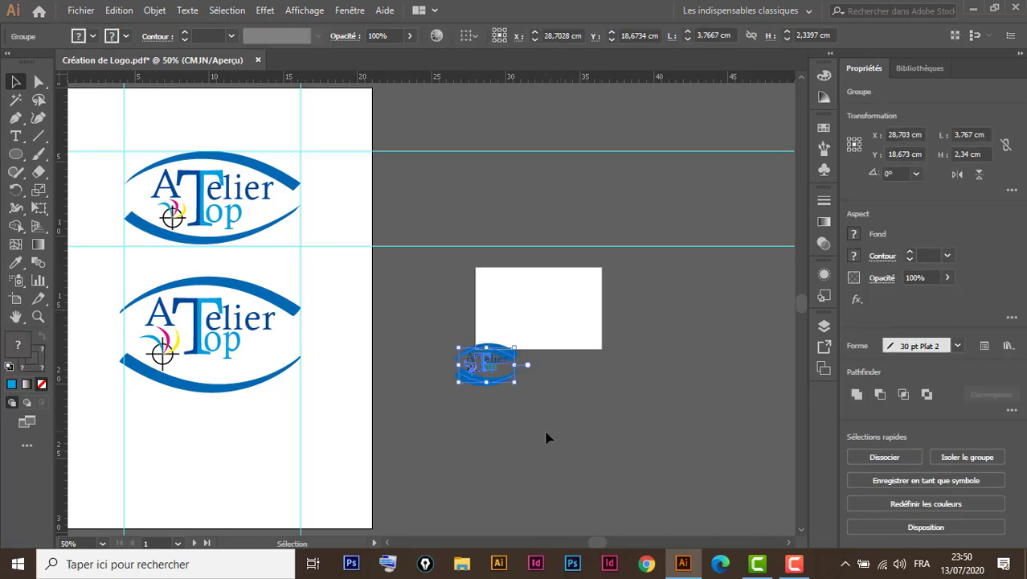
key("ctrl+z")
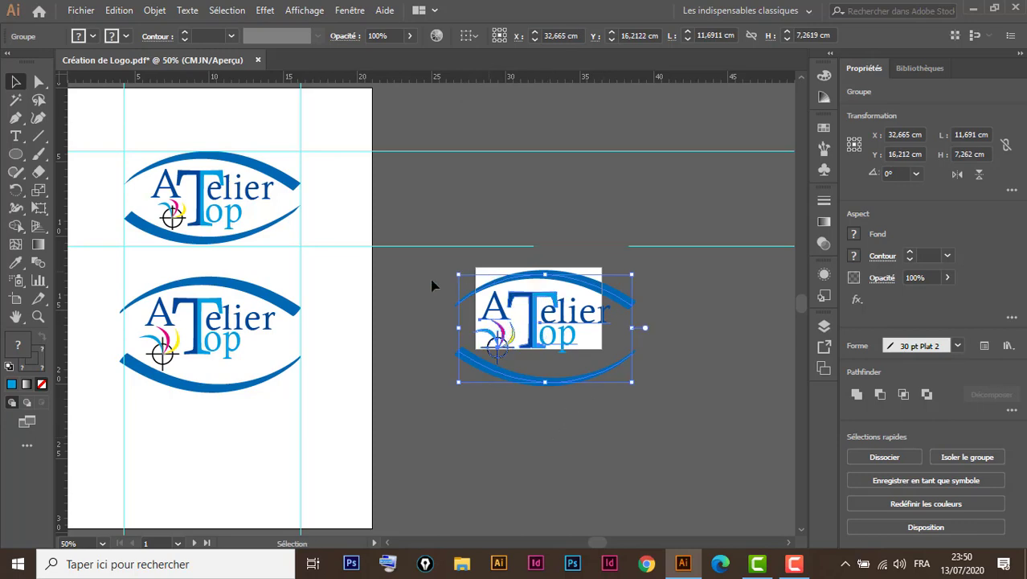
Step: Expand the appearance of the logo copy so its brushed arcs become filled shapes
left_click(154, 11)
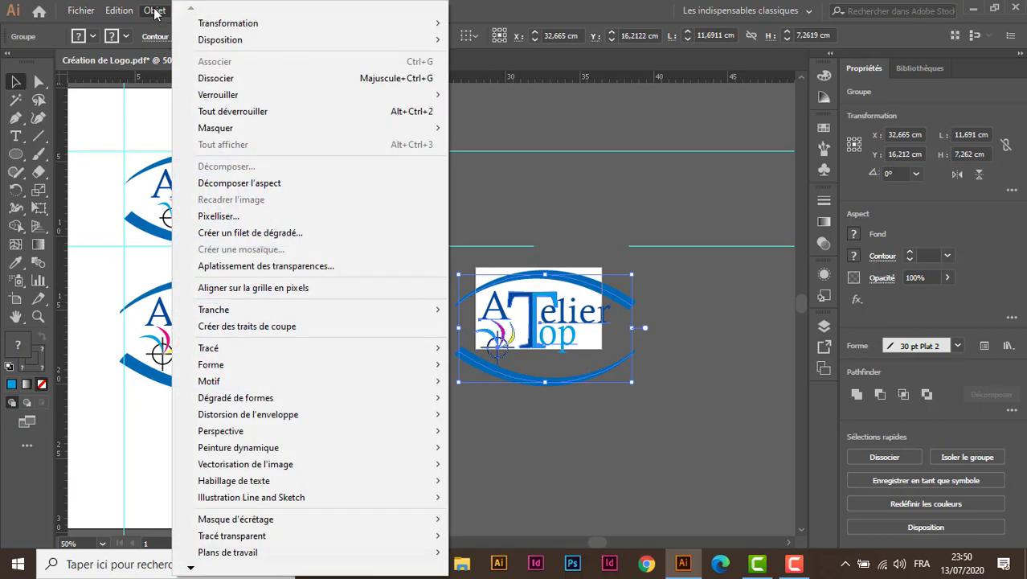
left_click(270, 190)
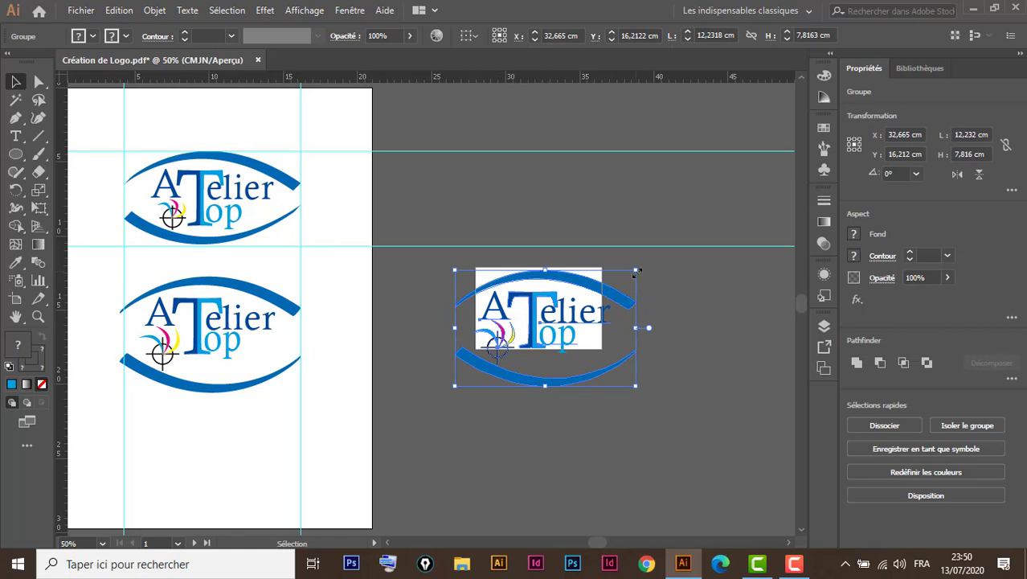
Step: Try scaling the expanded logo copy to about 3.03 cm wide on the small artboard, inspect it closely, and undo the move and scaling
left_click_drag(635, 271, 542, 304)
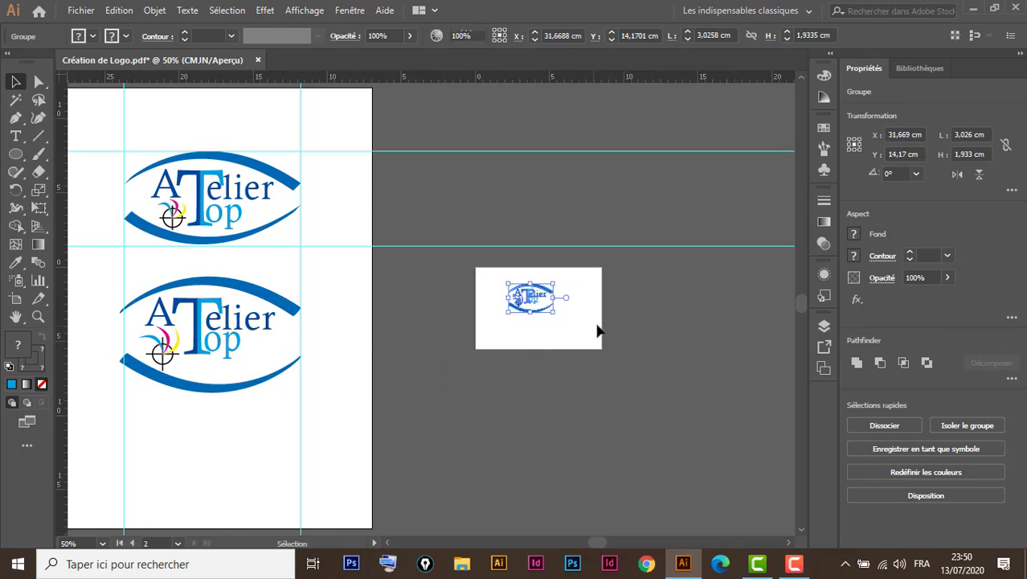
left_click(588, 271)
key("ctrl+space")
left_click_drag(600, 266, 462, 368)
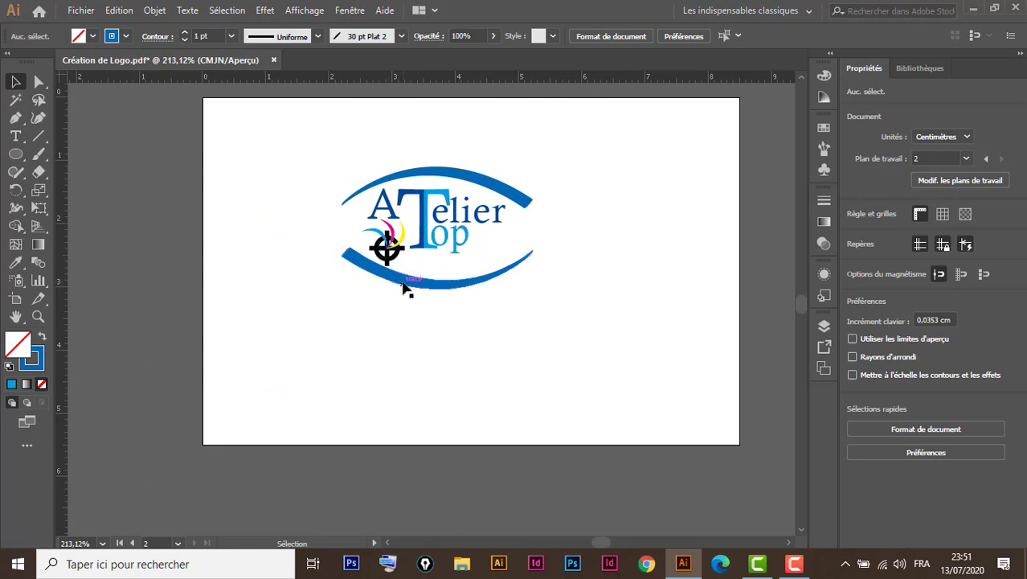
key("ctrl")
key("ctrl+z")
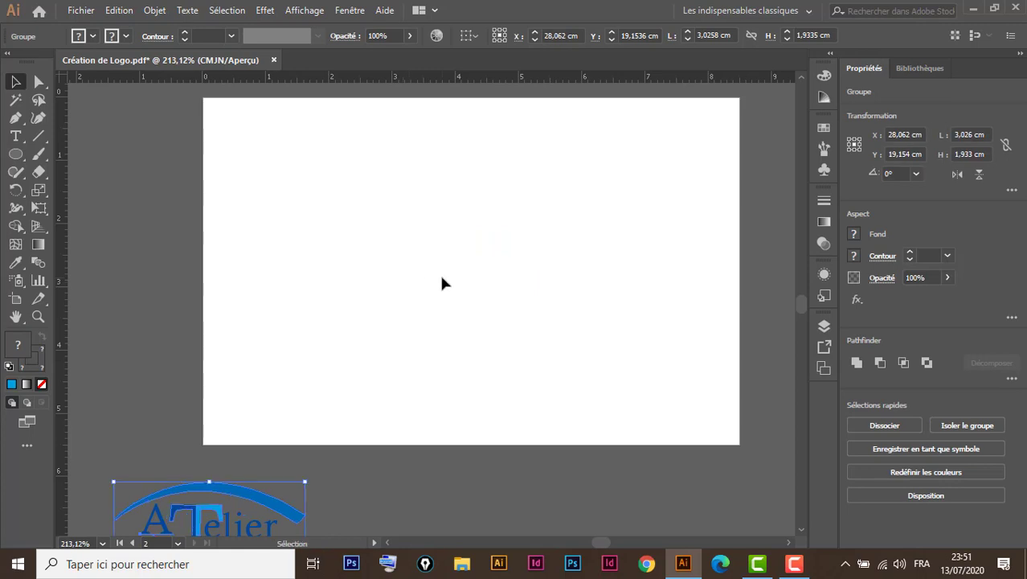
key("ctrl+minus")
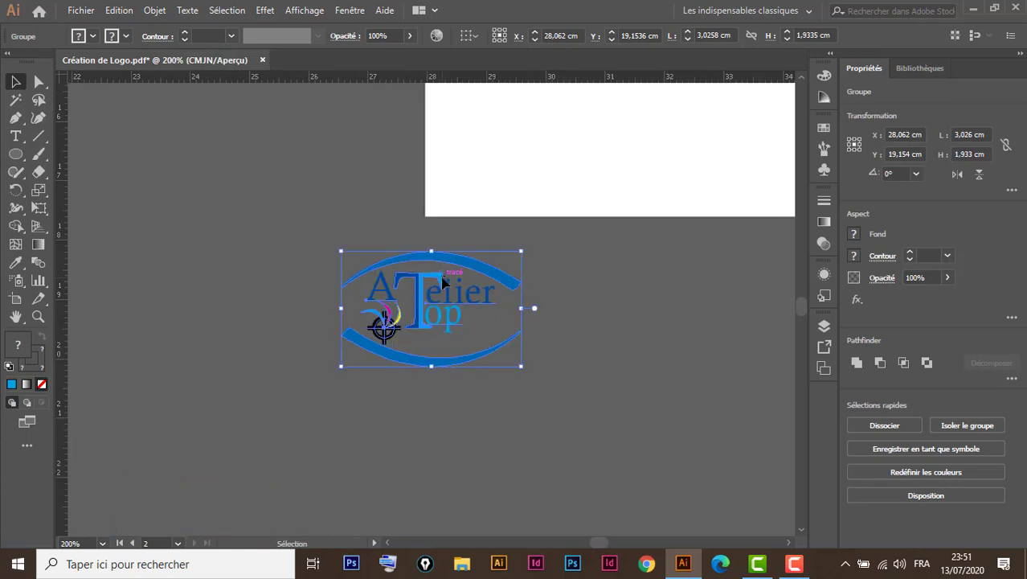
key("ctrl+z")
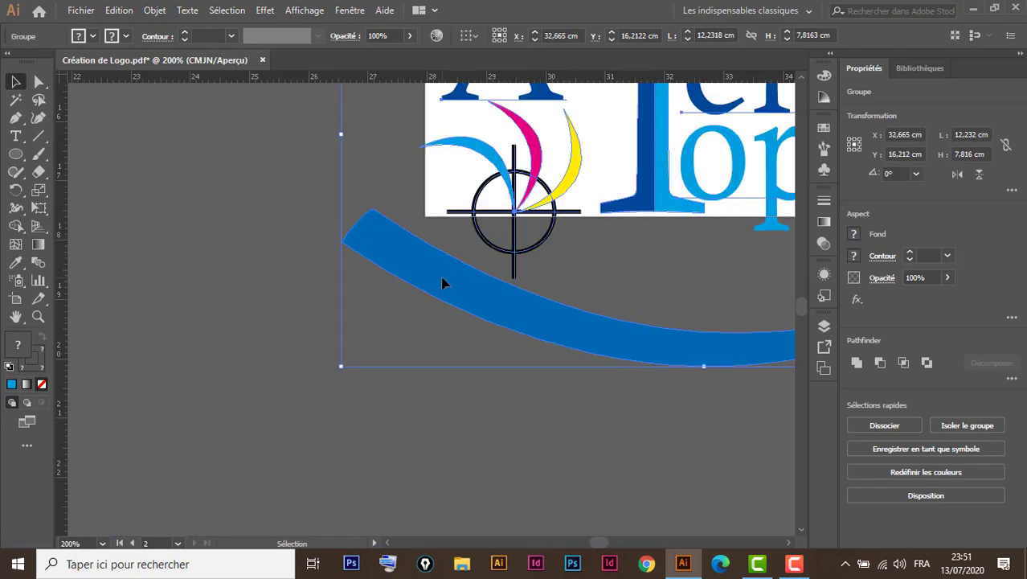
Step: Expand the object, fill and stroke of the selected logo copy over the small artboard
key("ctrl+1")
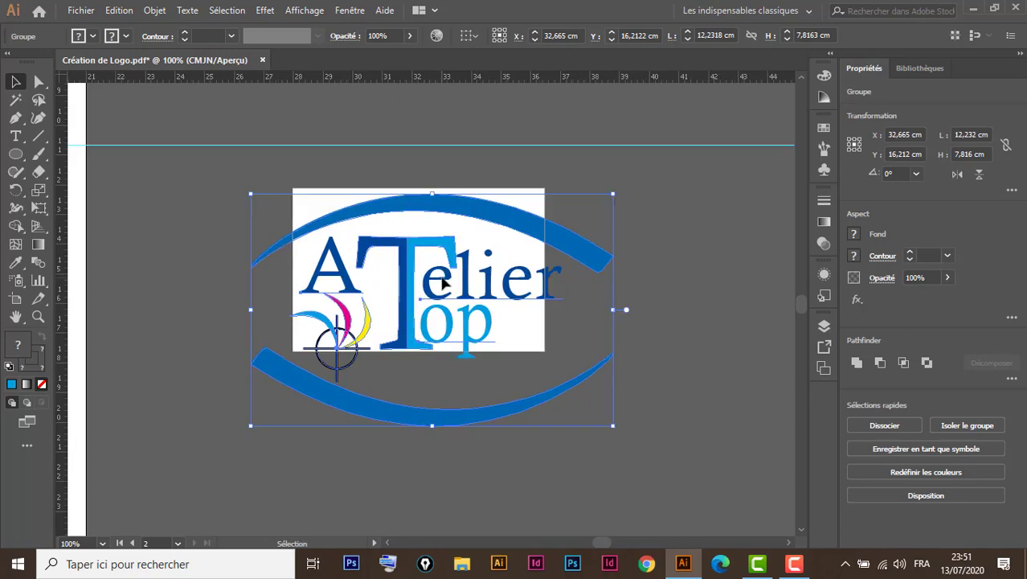
left_click(155, 11)
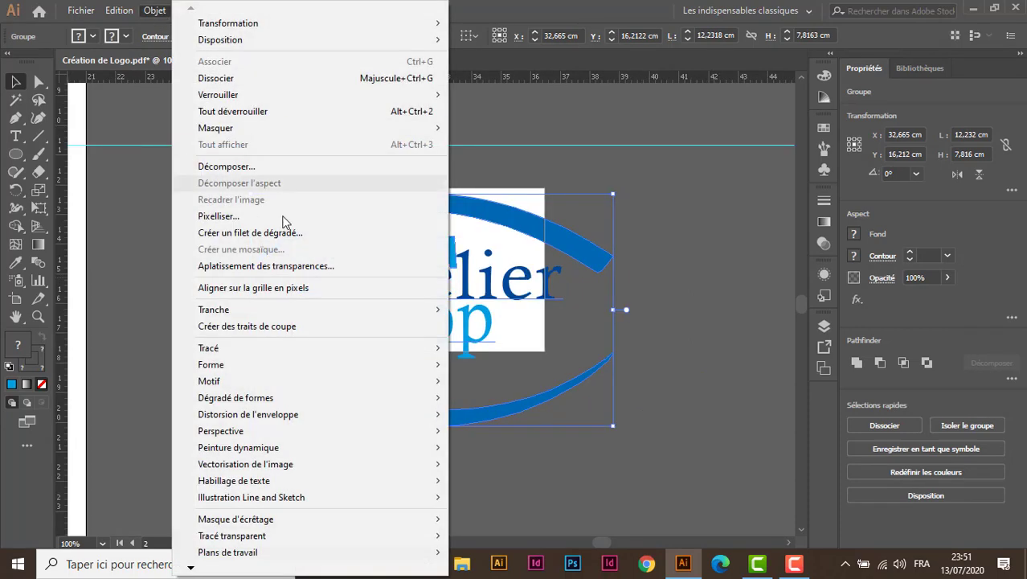
left_click(244, 170)
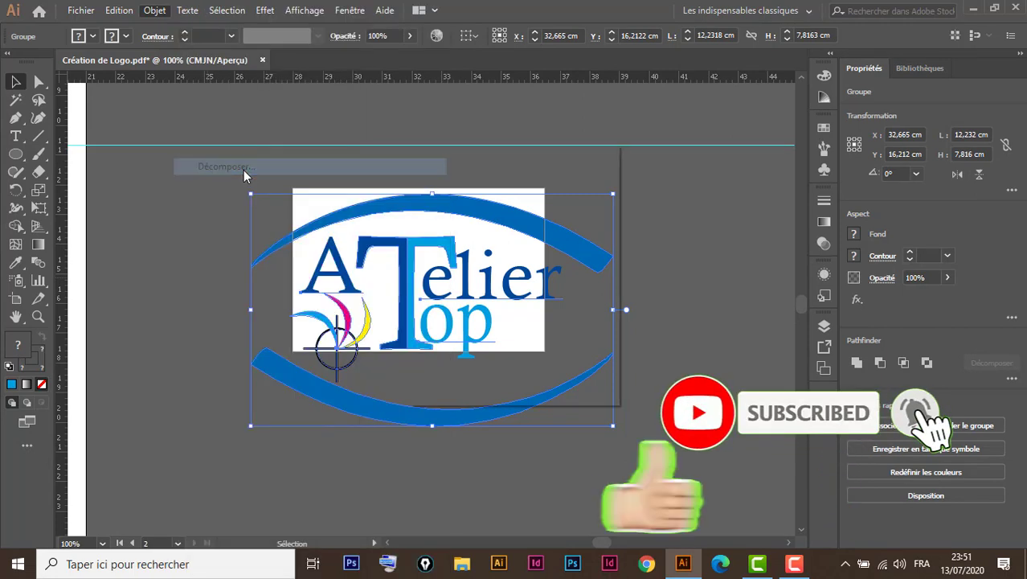
left_click_drag(512, 167, 672, 136)
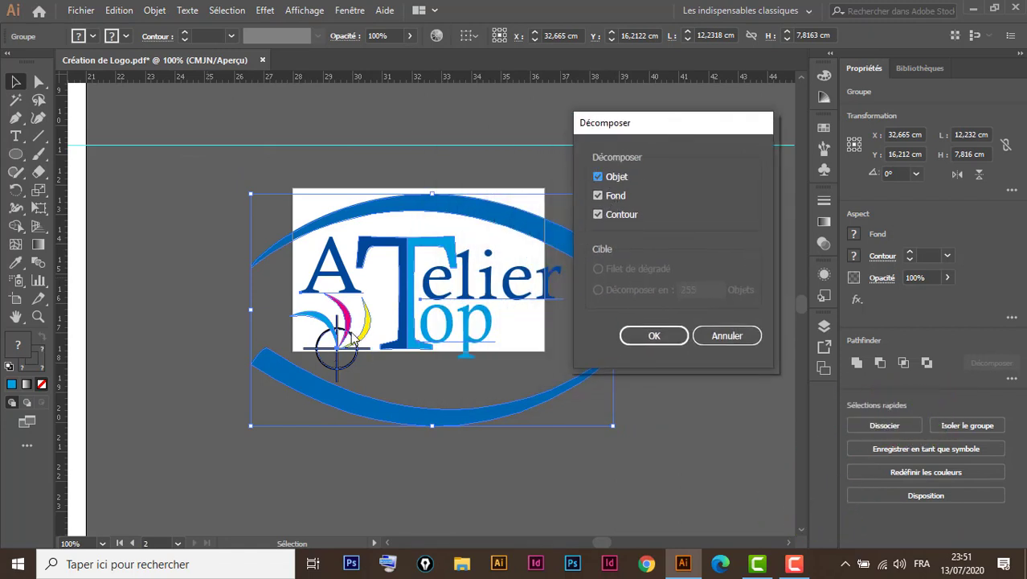
left_click(651, 341)
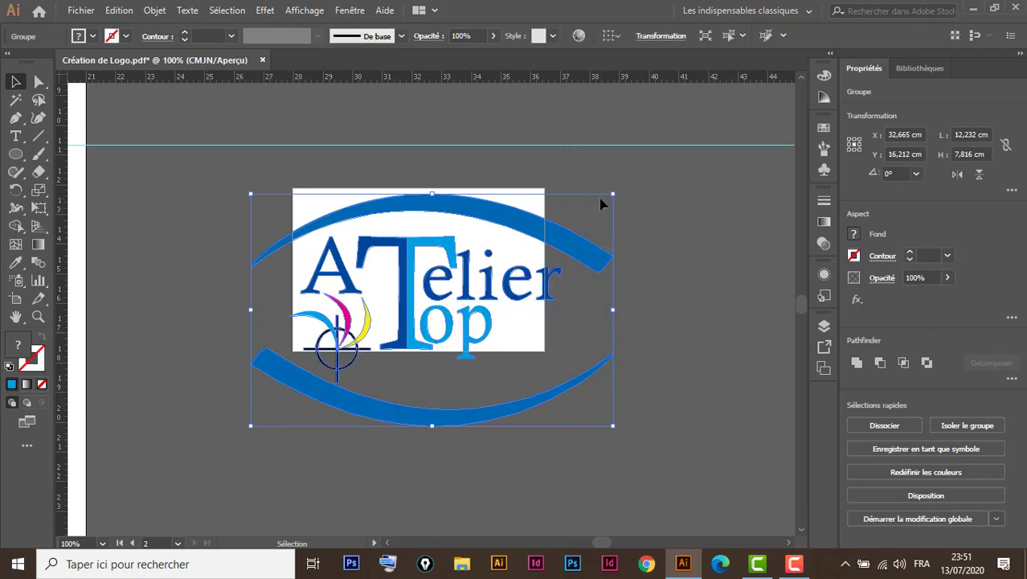
Step: Scale the expanded logo copy down to about 3.4 cm wide, place it in the small artboard's upper-left corner, and compare it with the A4 logos
left_click_drag(613, 195, 381, 211)
left_click(482, 281)
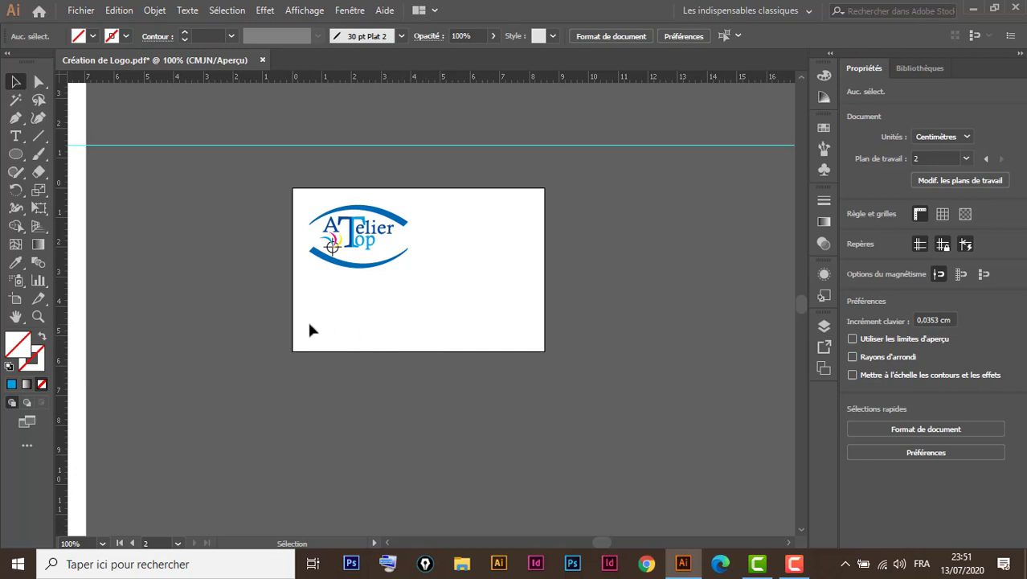
key("space")
left_click_drag(303, 319, 508, 336)
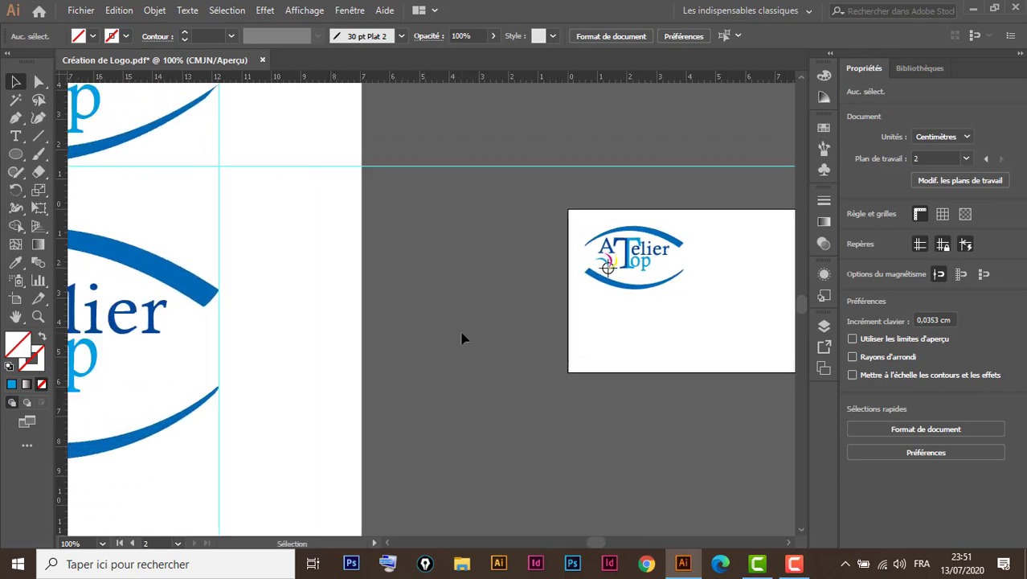
key("ctrl+minus")
key("ctrl+minus")
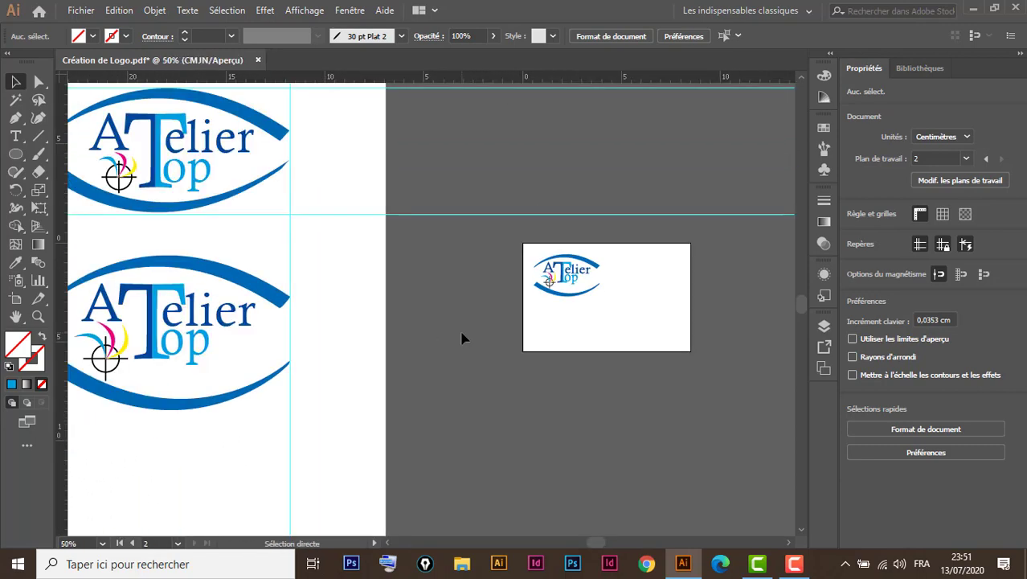
key("space")
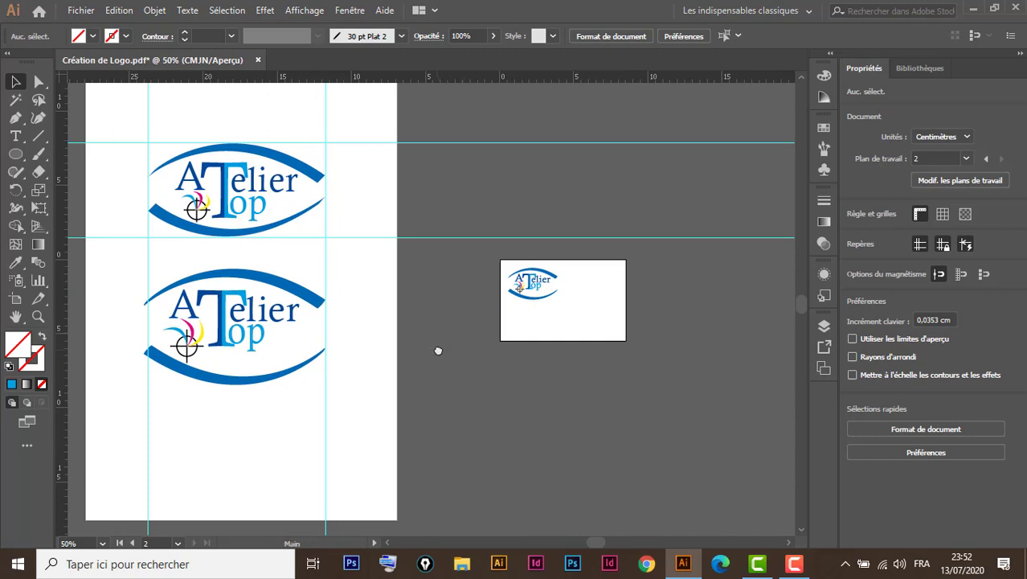
left_click_drag(436, 349, 531, 394)
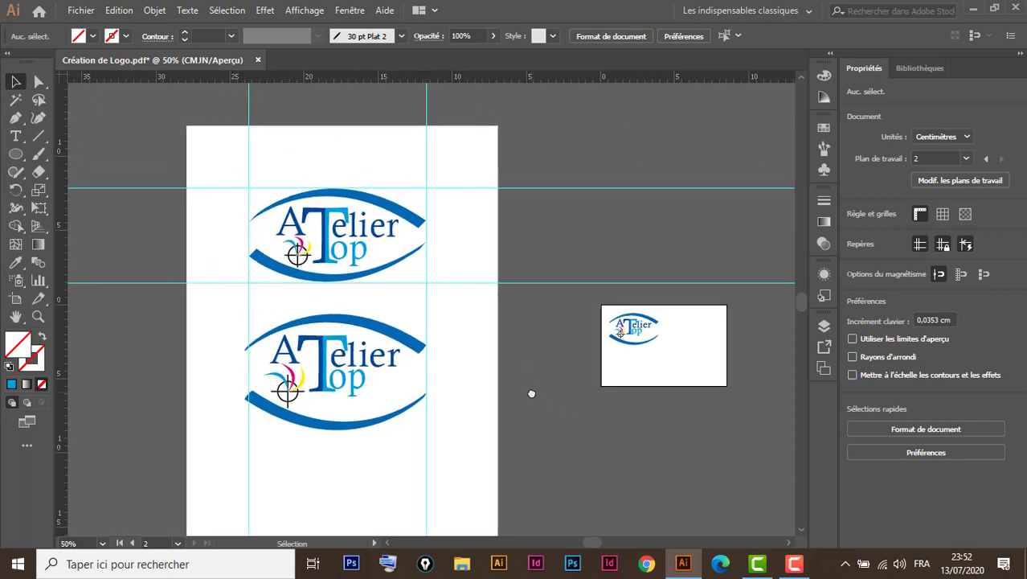